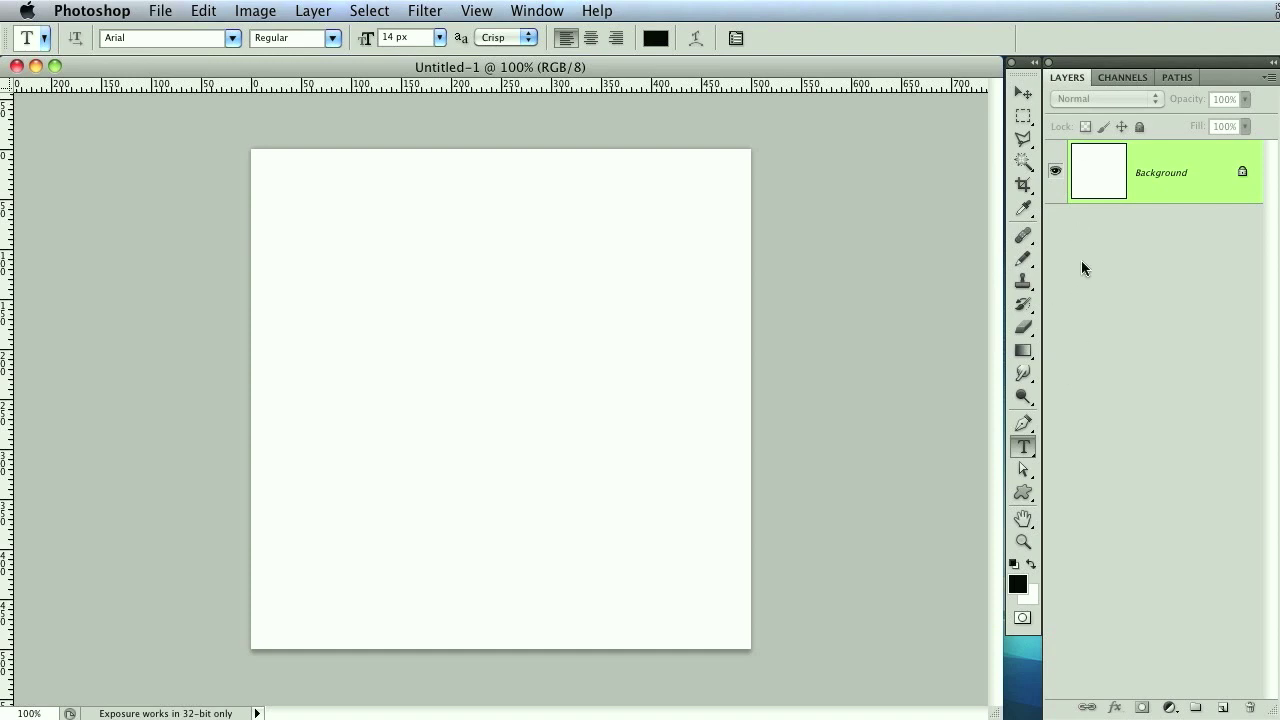
Add a new layer and draw a black 4 px-radius rounded rectangle near the canvas's top left
left_click_drag(965, 62, 973, 66)
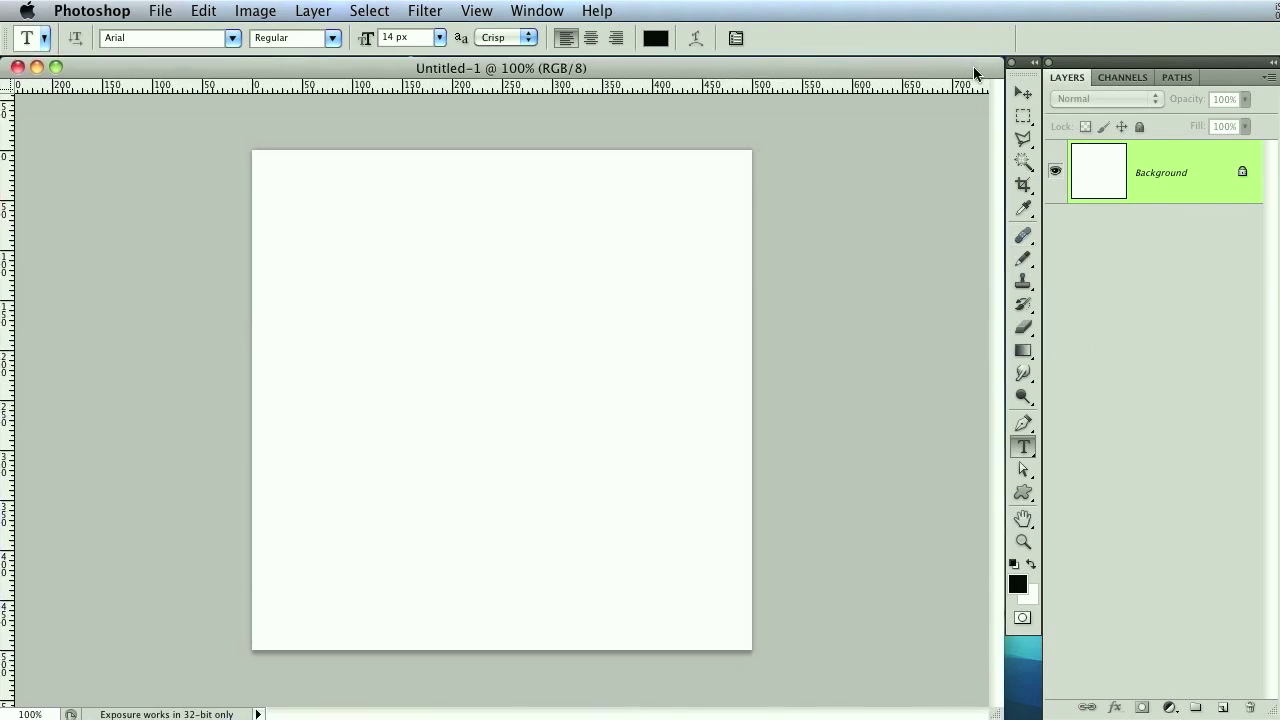
left_click(1222, 707)
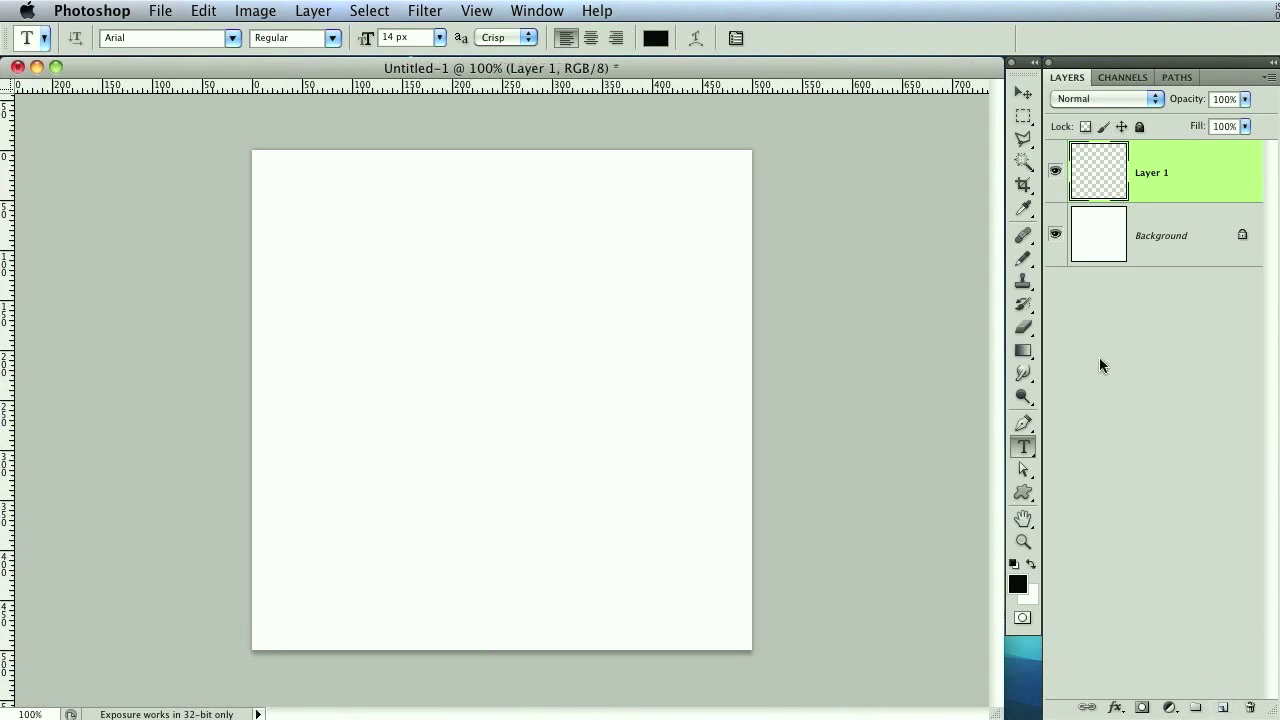
left_click(1030, 495)
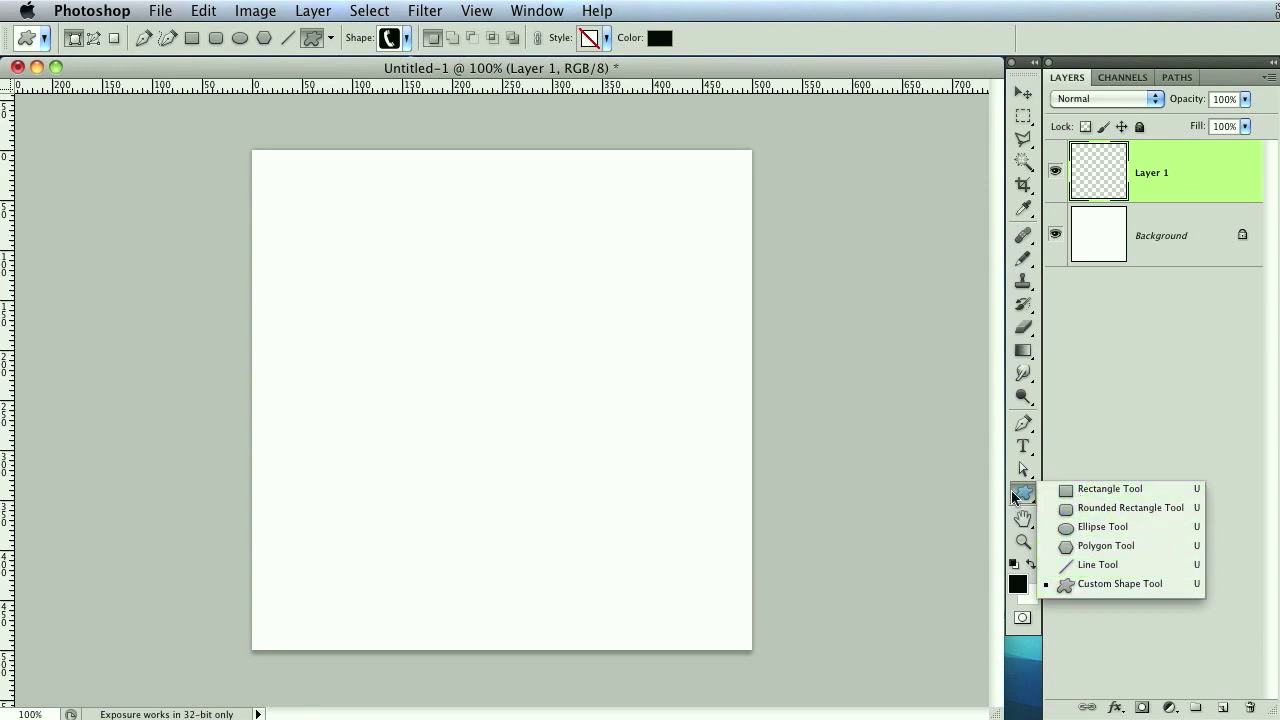
left_click(1023, 425)
left_click_drag(1023, 425, 1063, 420)
left_click_drag(1023, 492, 1071, 513)
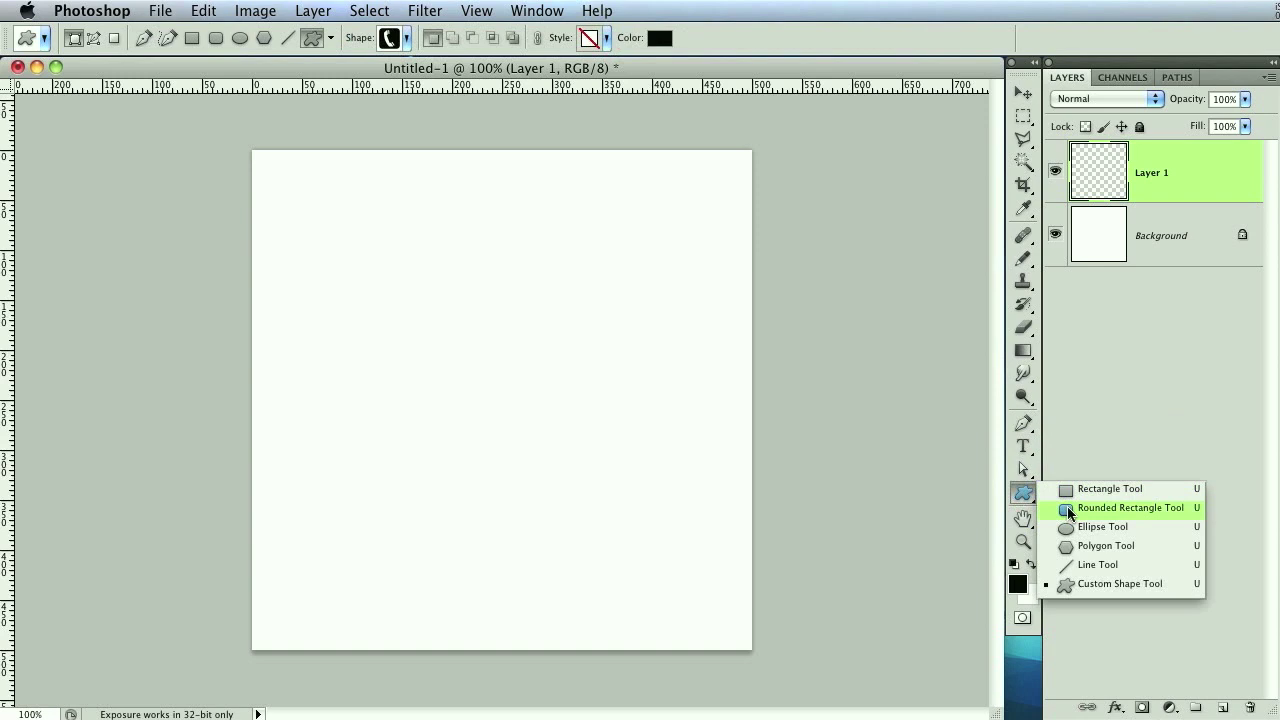
left_click_drag(1067, 506, 1067, 506)
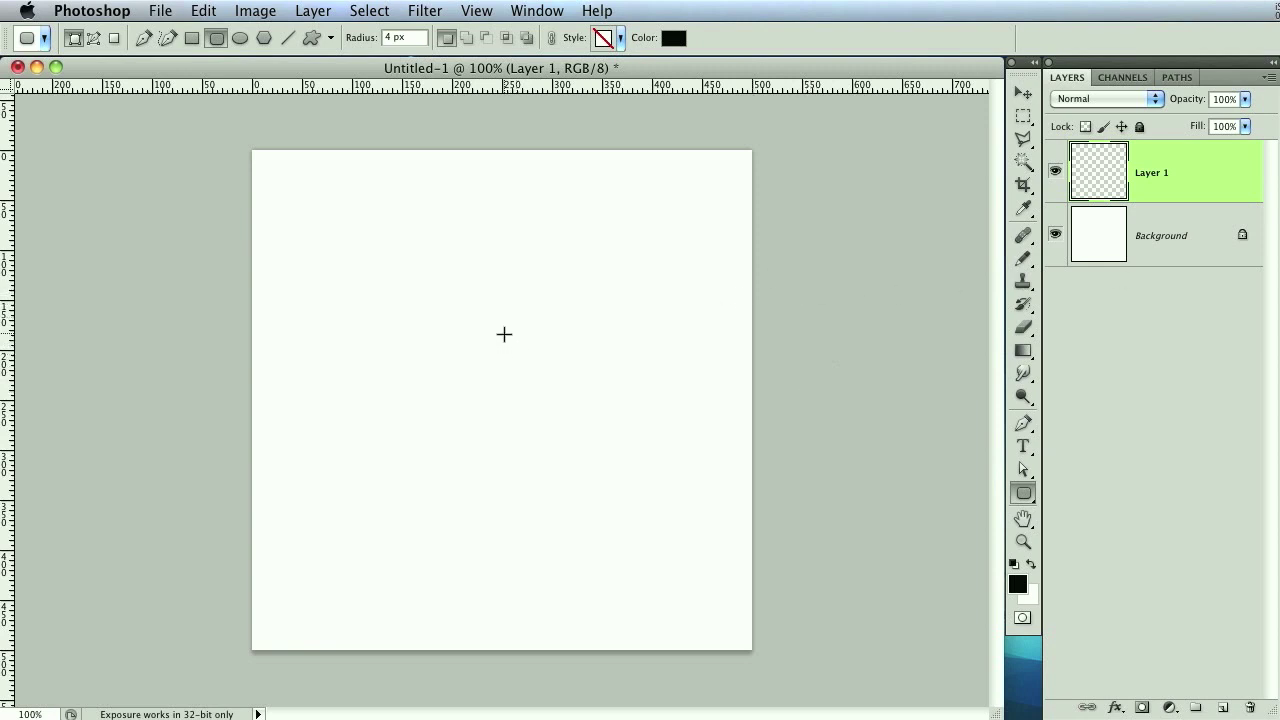
left_click_drag(326, 275, 494, 317)
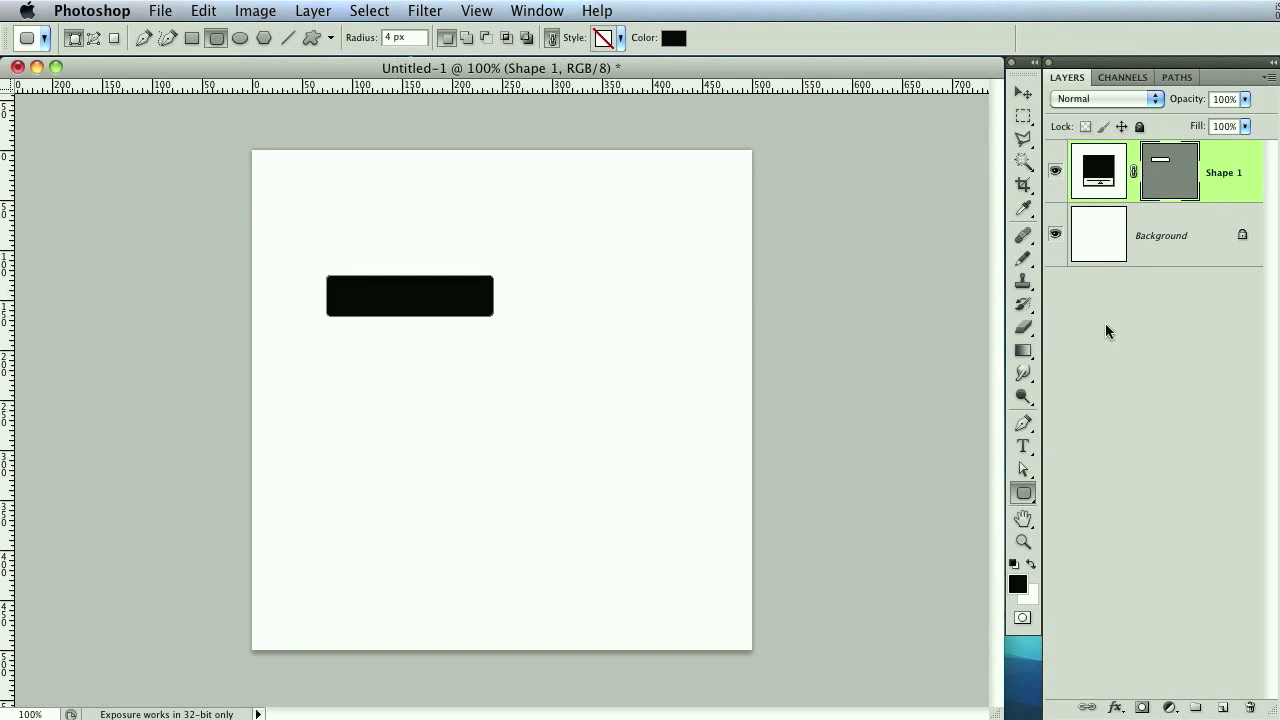
Draw a centre-aligned text box over the black button with white text colour
left_click(1023, 446)
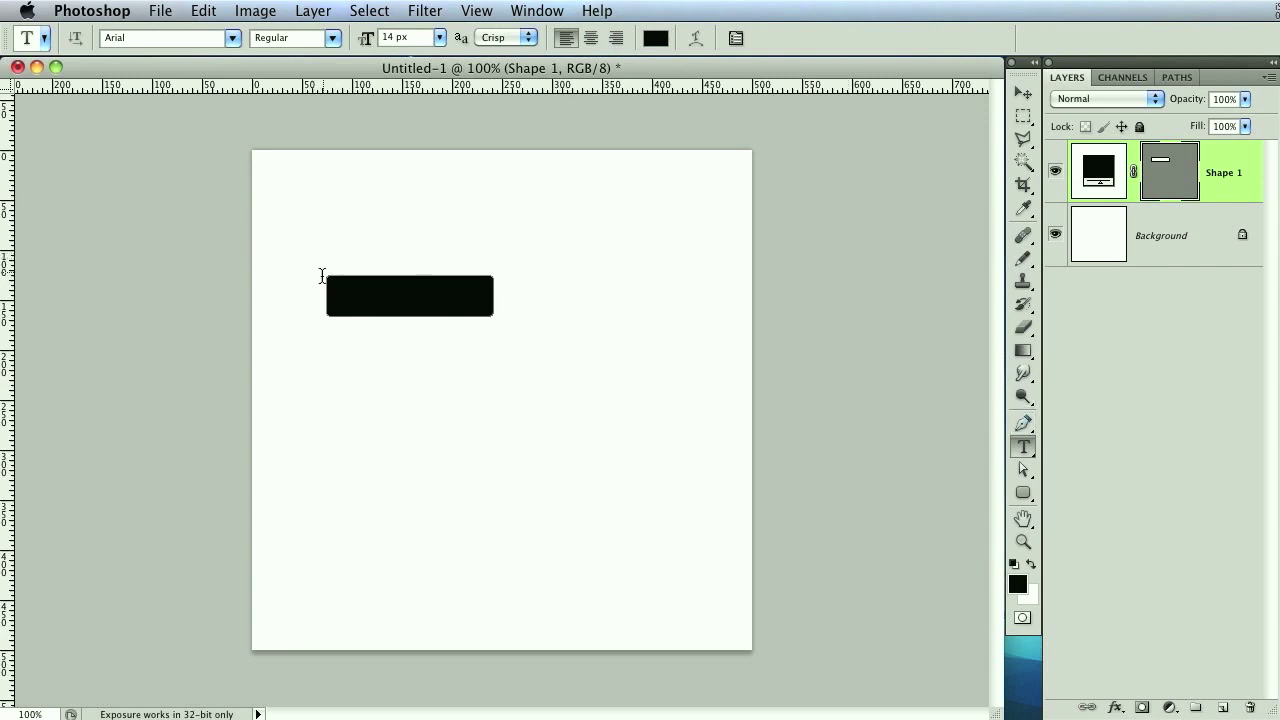
left_click_drag(460, 337, 492, 341)
left_click(591, 37)
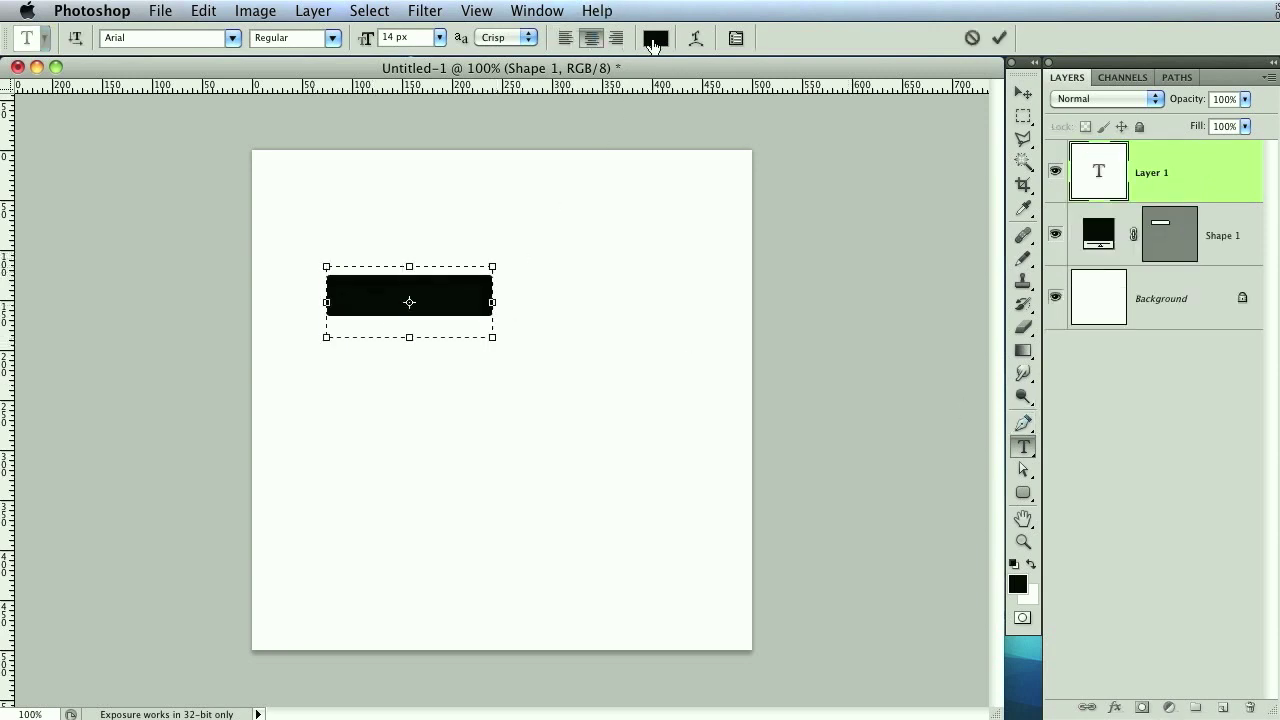
left_click(655, 37)
left_click(760, 380)
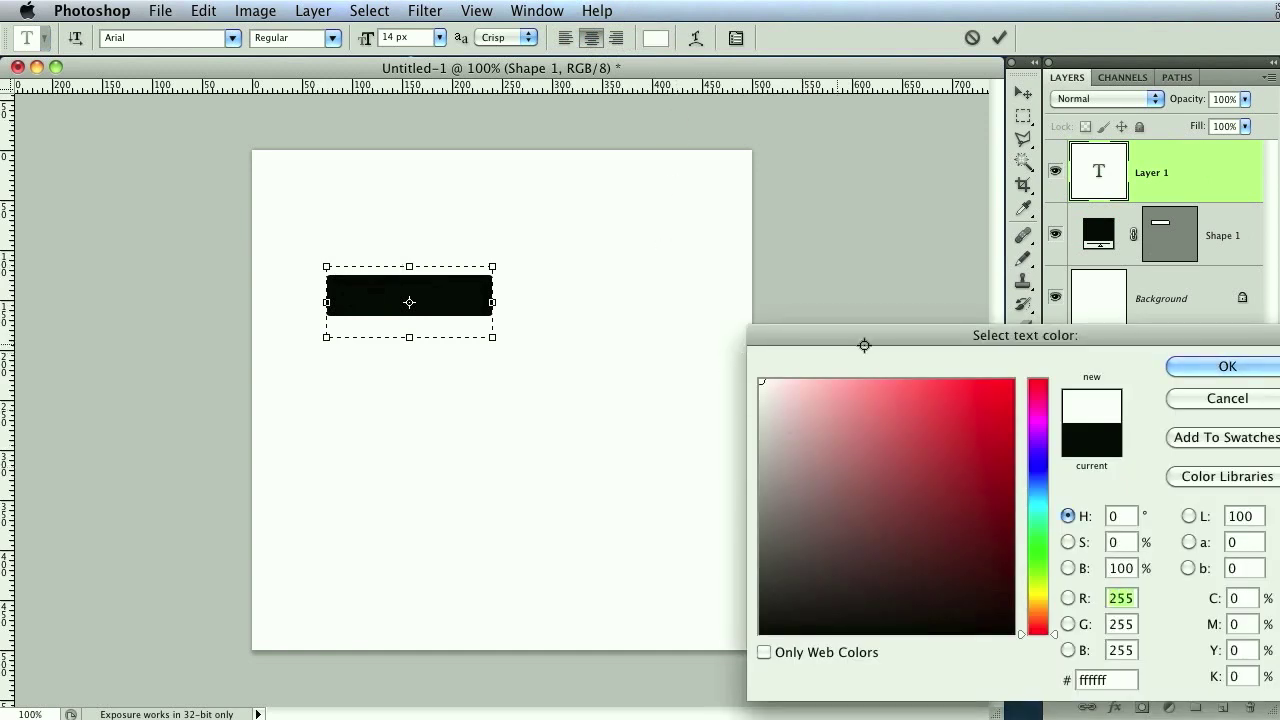
left_click(1227, 366)
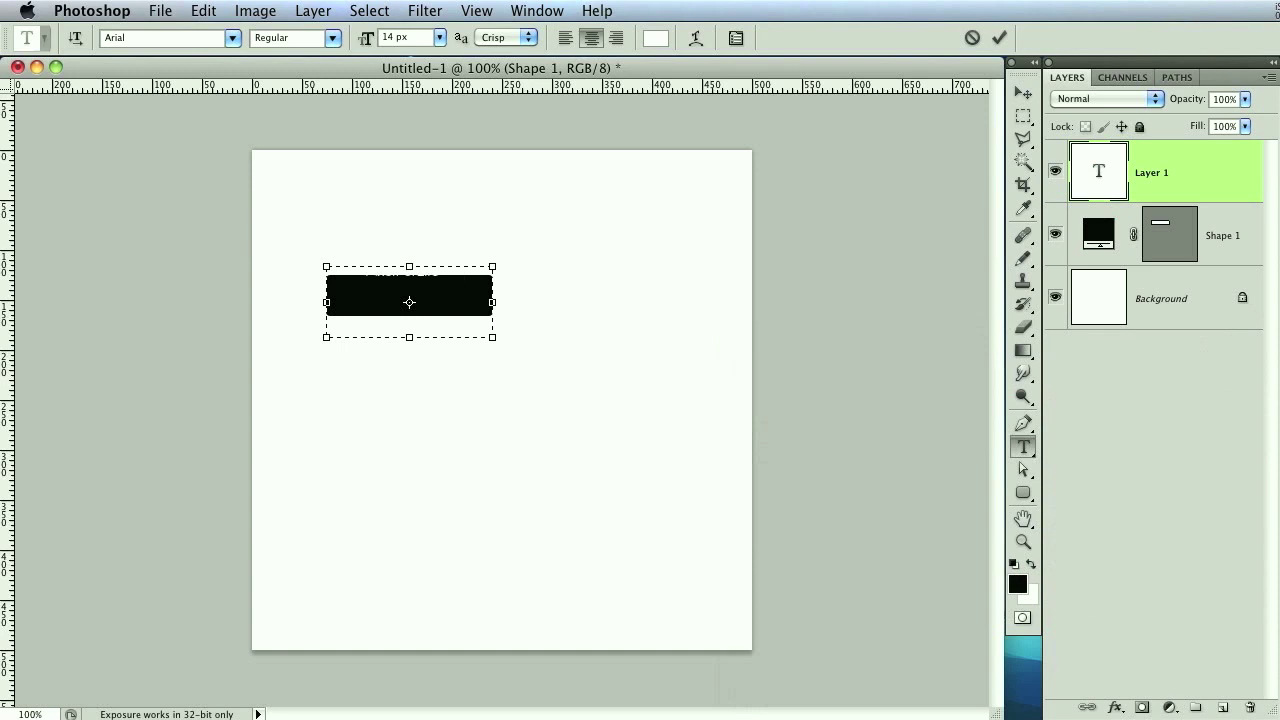
Make the PixelForLife text Bold 16 px, commit it, and nudge it into place
key("super+a")
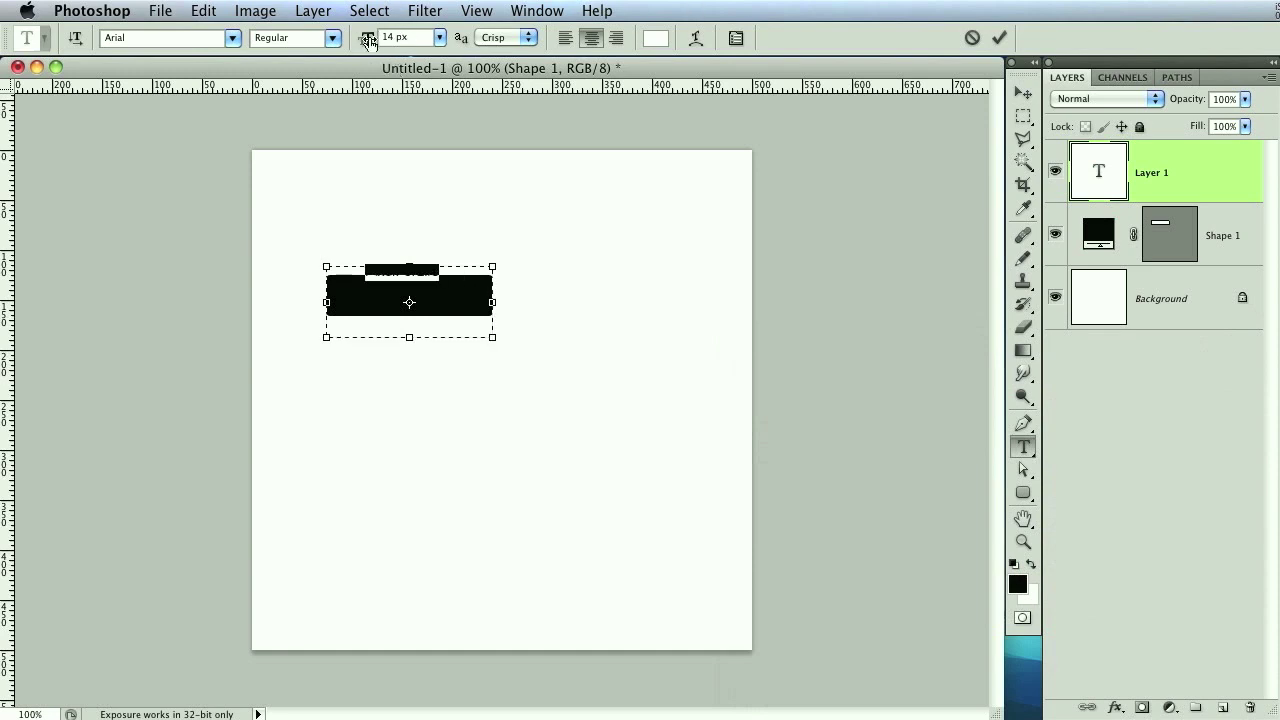
mouse_move(365, 42)
left_mouse_down()
mouse_move(398, 38)
mouse_move(359, 43)
left_mouse_up()
left_click(333, 38)
left_click(328, 45)
left_click(999, 38)
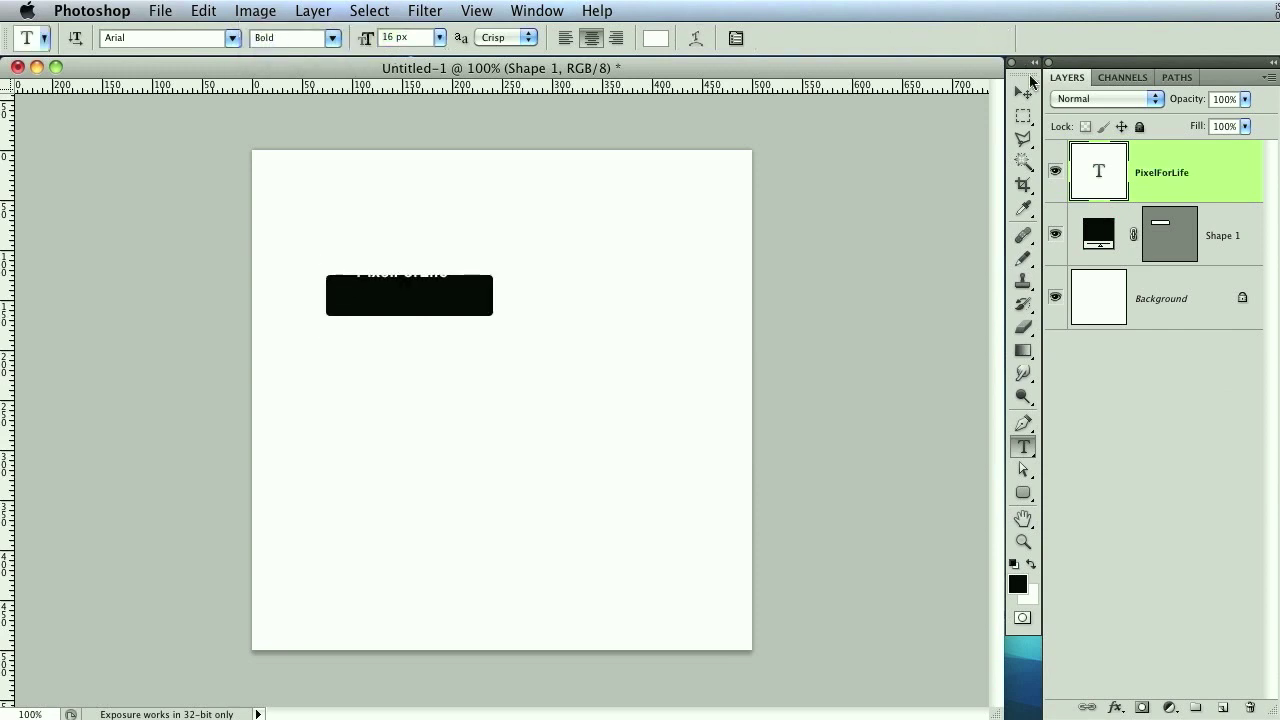
left_click(1028, 93)
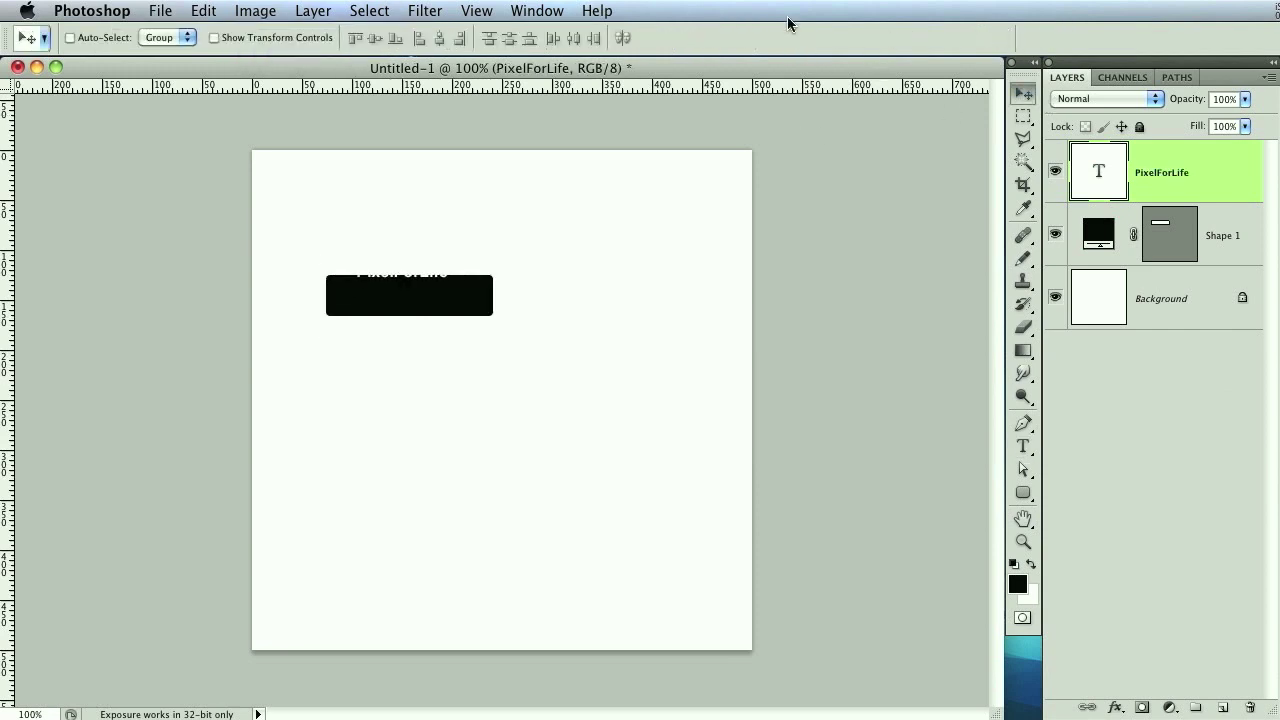
key("Down")
key("Down")
key("Down")
key("Down")
key("Down")
key("Down")
key("Down")
key("Down")
key("Down")
key("Down")
key("Down")
key("Down")
key("Down")
key("Down")
key("Down")
key("Down")
key("Down")
key("Down")
key("Down")
key("Down")
key("Down")
key("Down")
key("Up")
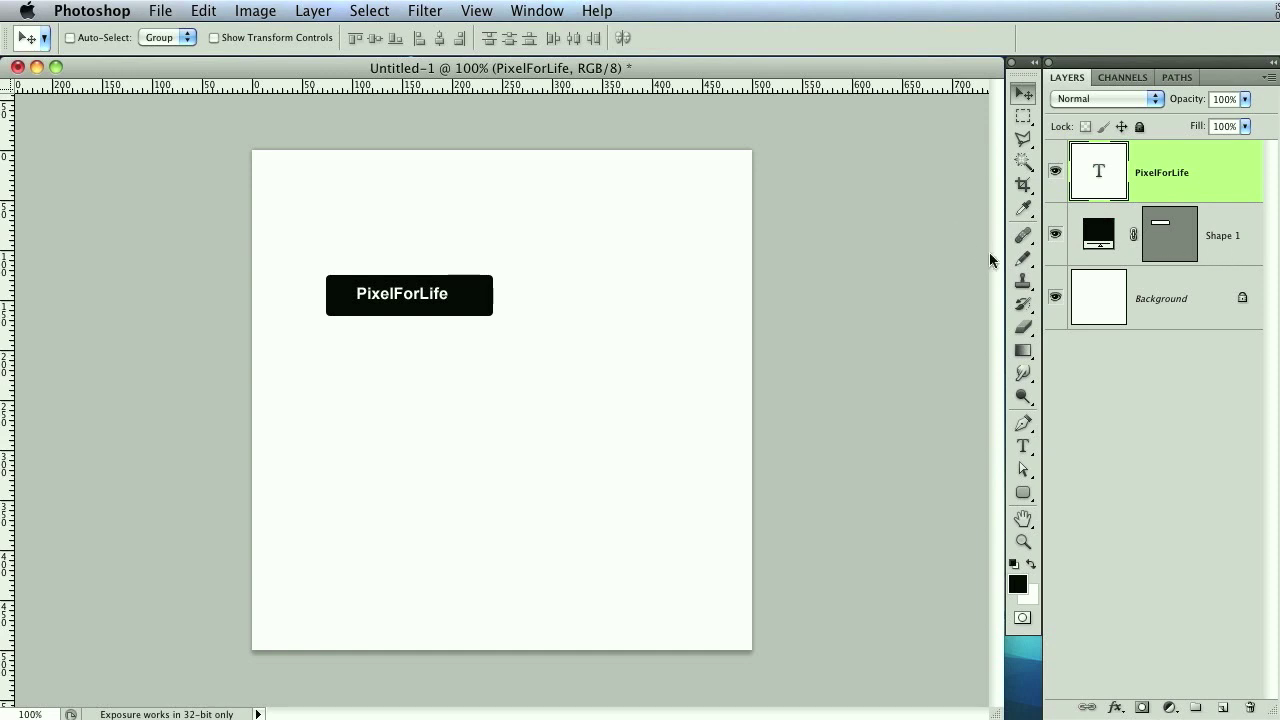
Add a Gradient Overlay to the button starting from the Black, White preset
double_click(1219, 256)
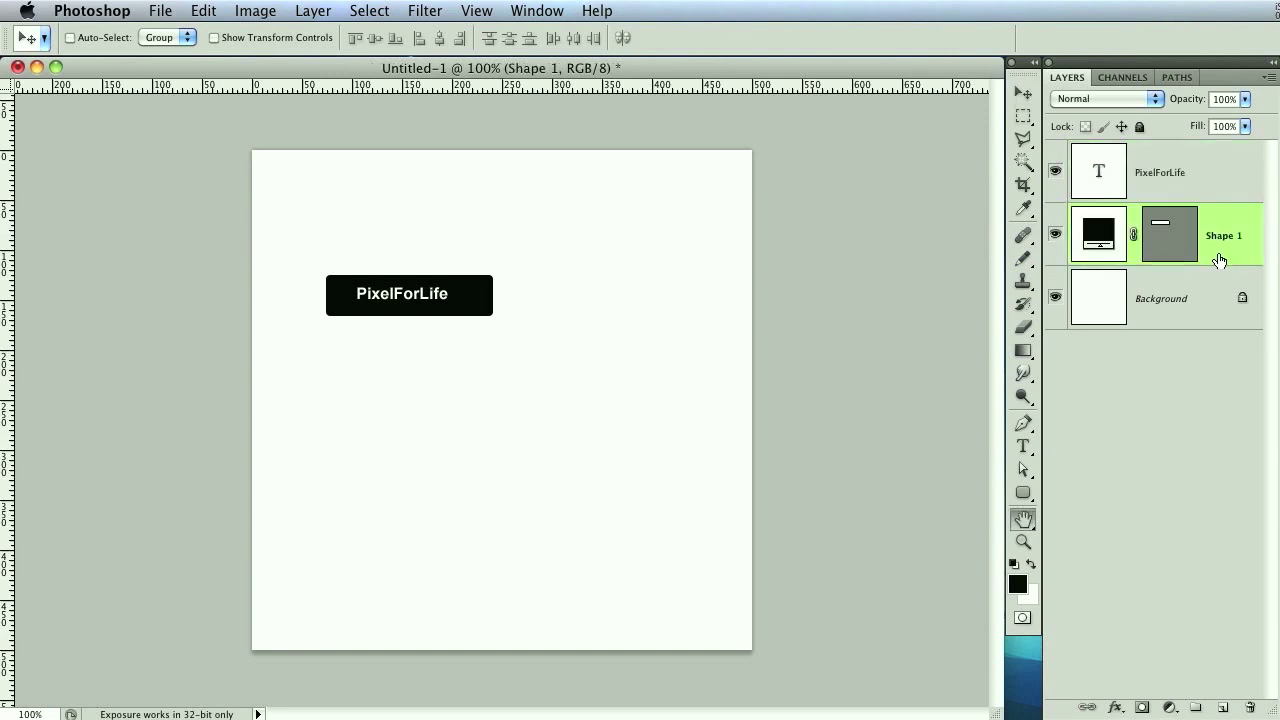
left_click_drag(1173, 149, 1031, 145)
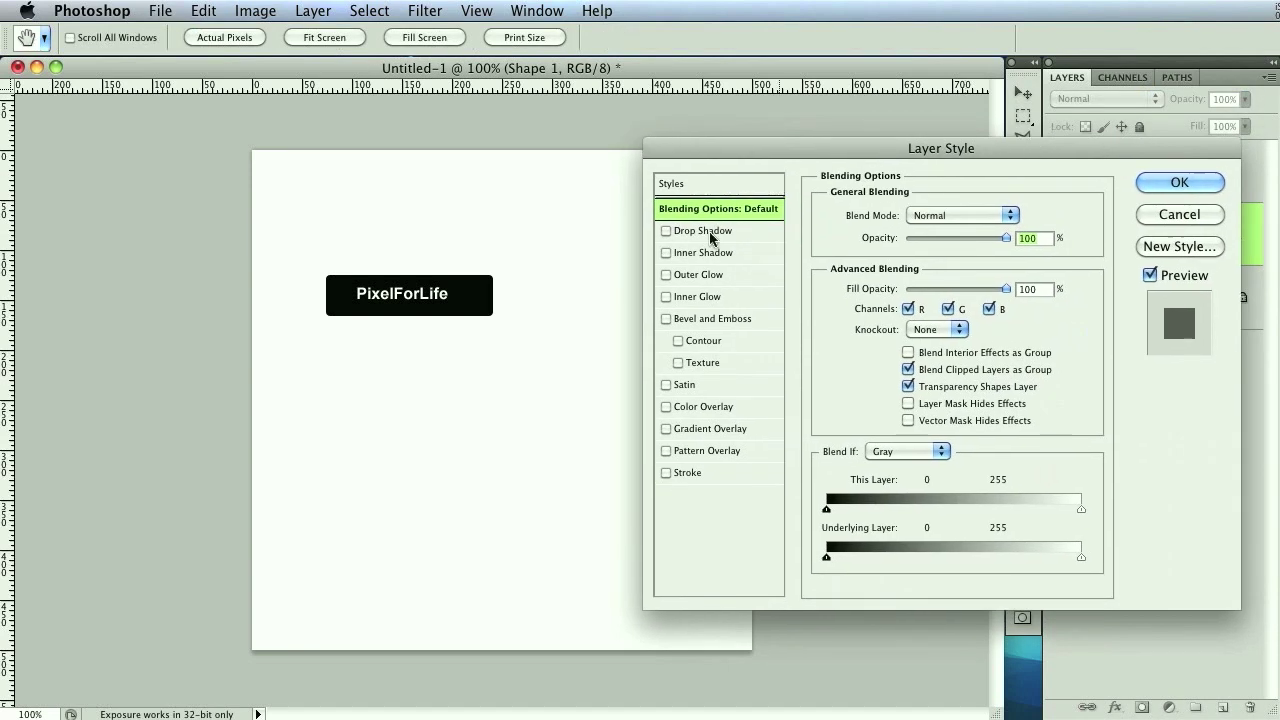
left_click(706, 430)
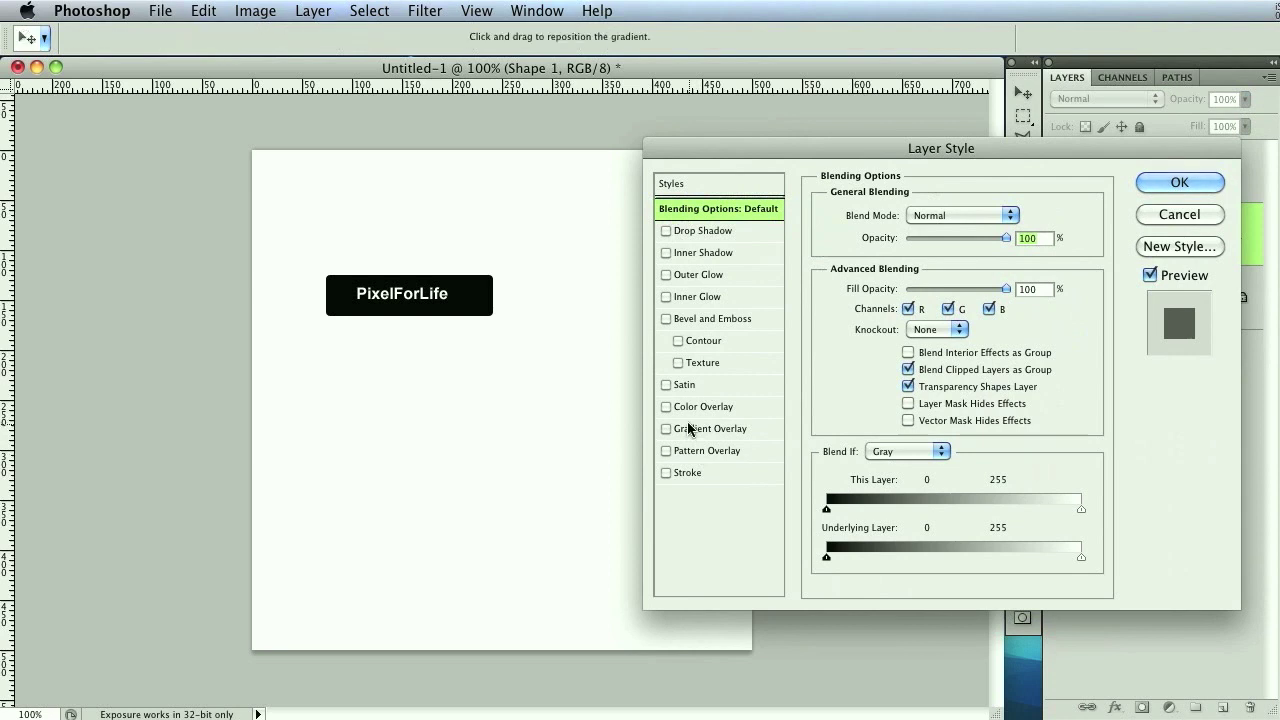
left_click(914, 262)
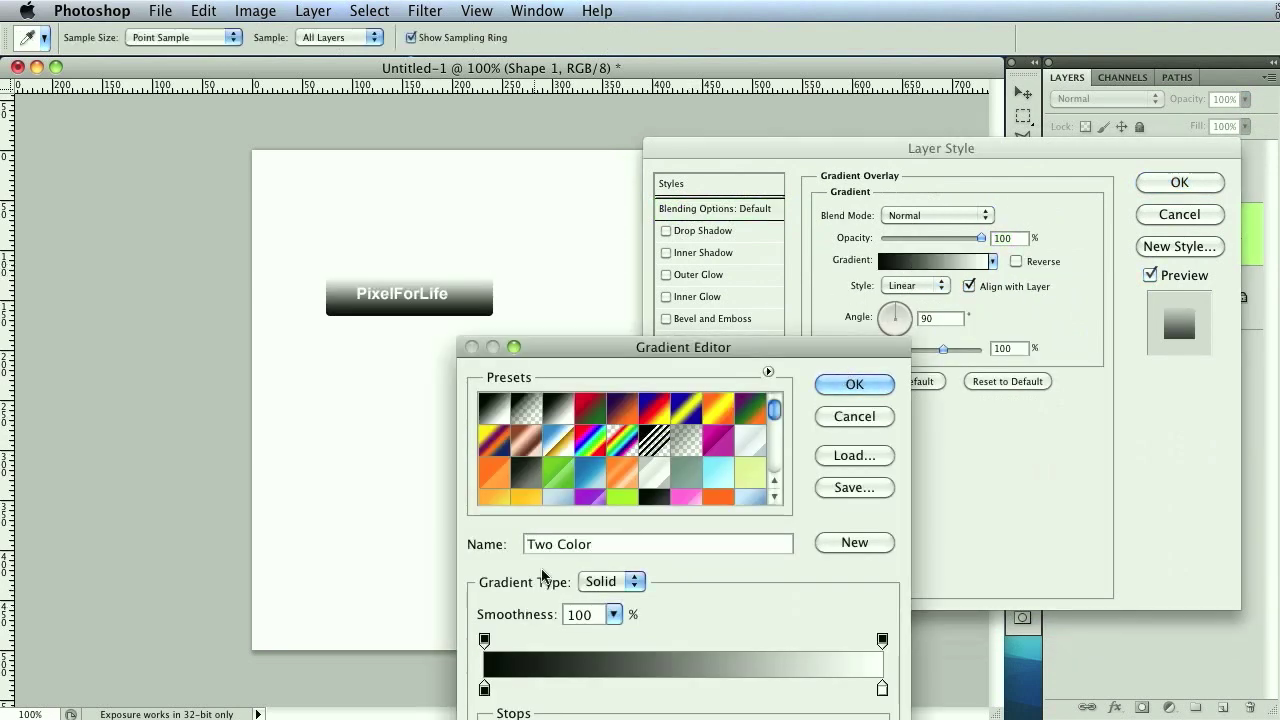
left_click_drag(737, 354, 784, 180)
left_click(634, 313)
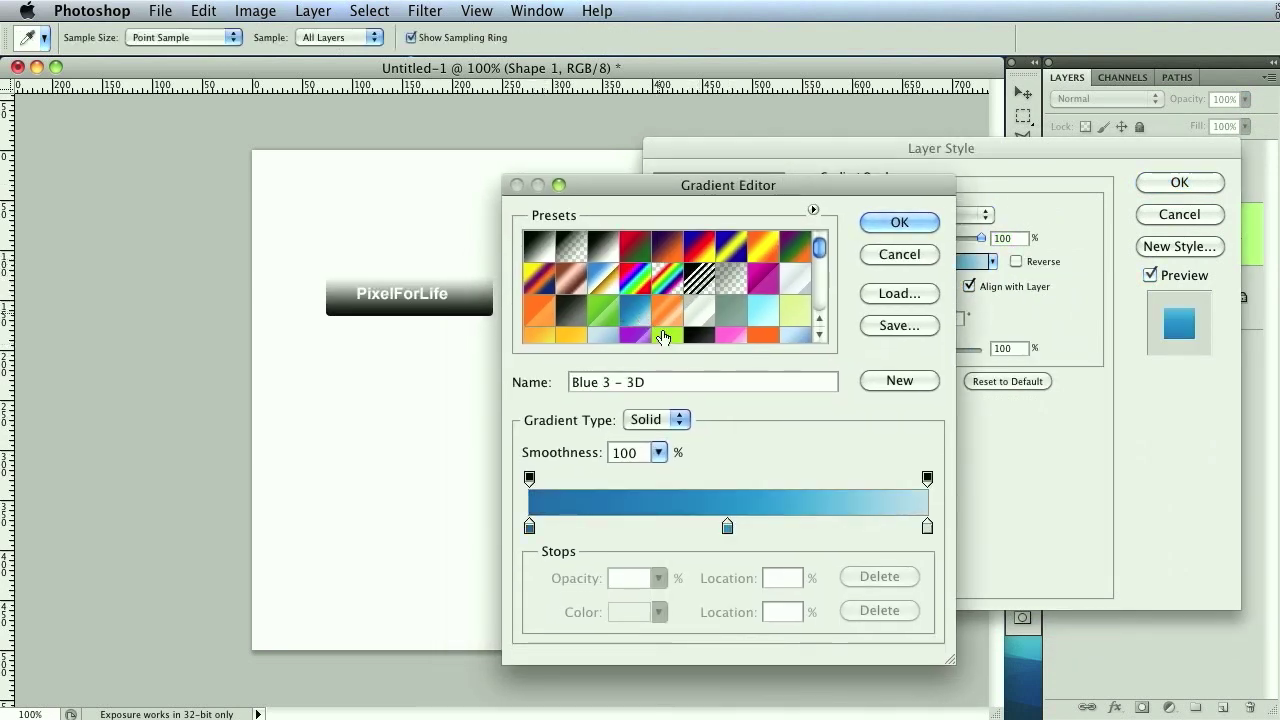
left_click(602, 250)
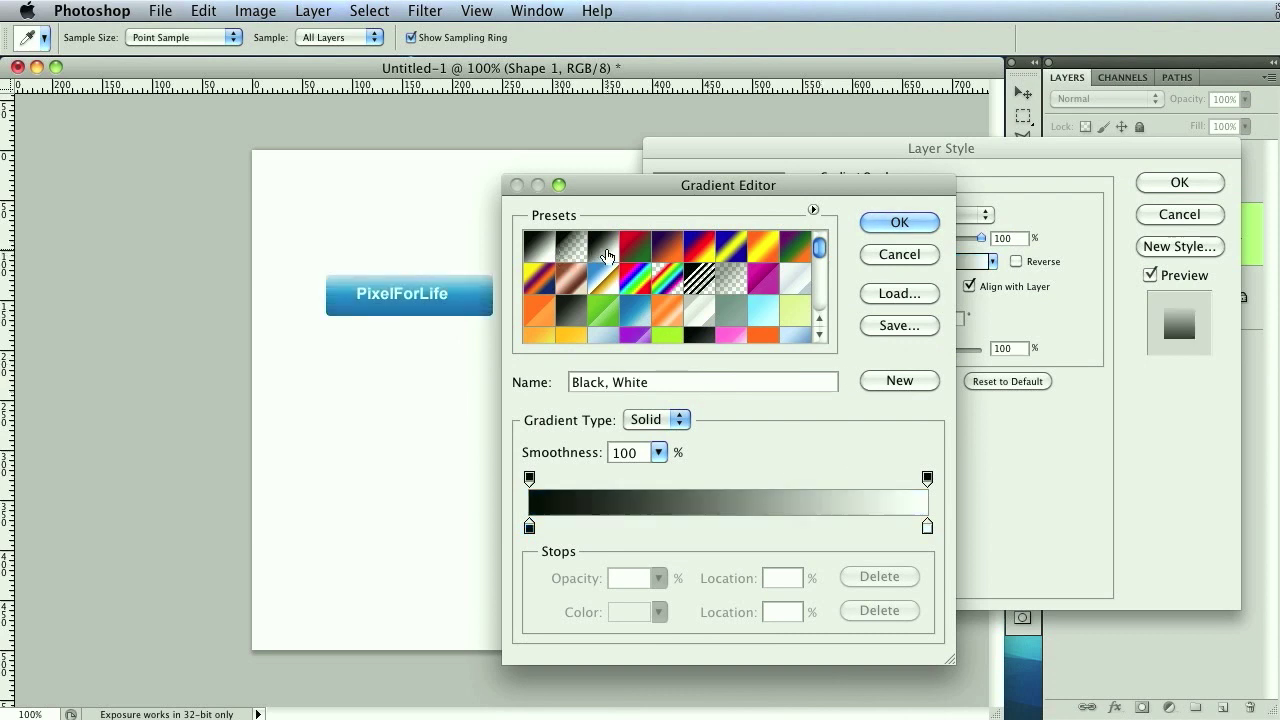
Set the gradient's left stop to a bright blue
left_click(529, 527)
left_click(629, 612)
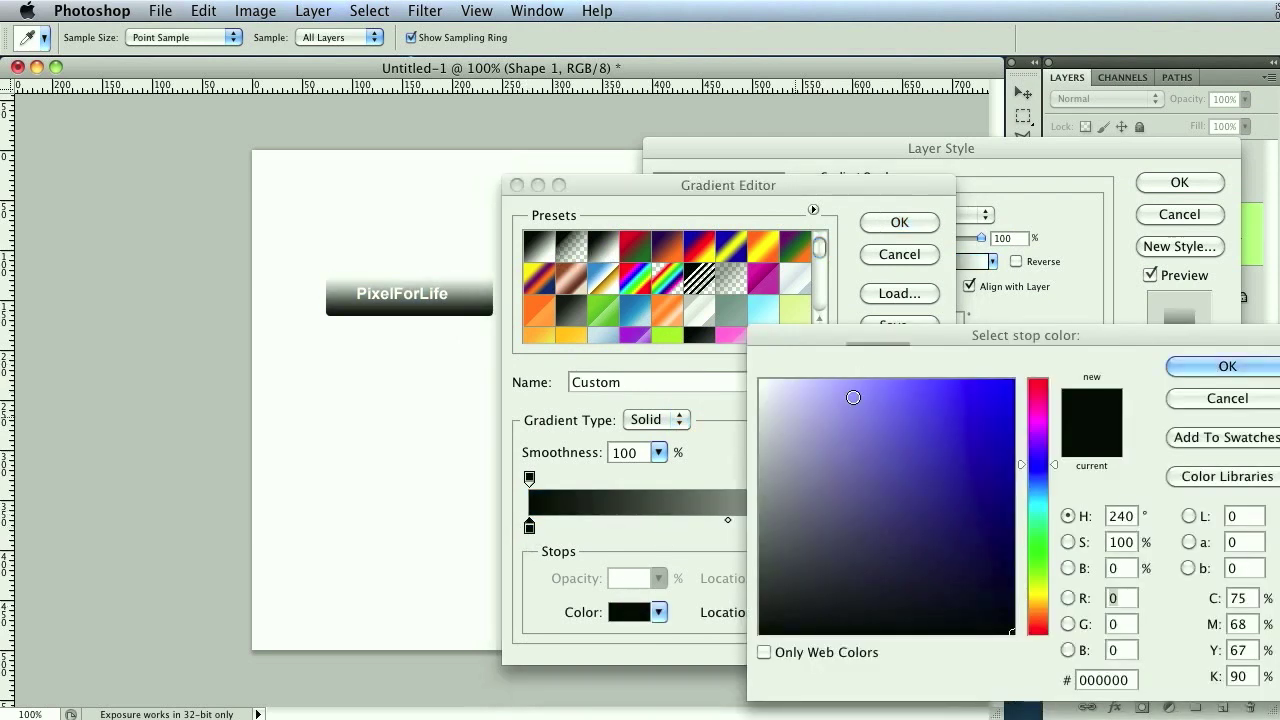
left_click_drag(940, 372, 940, 388)
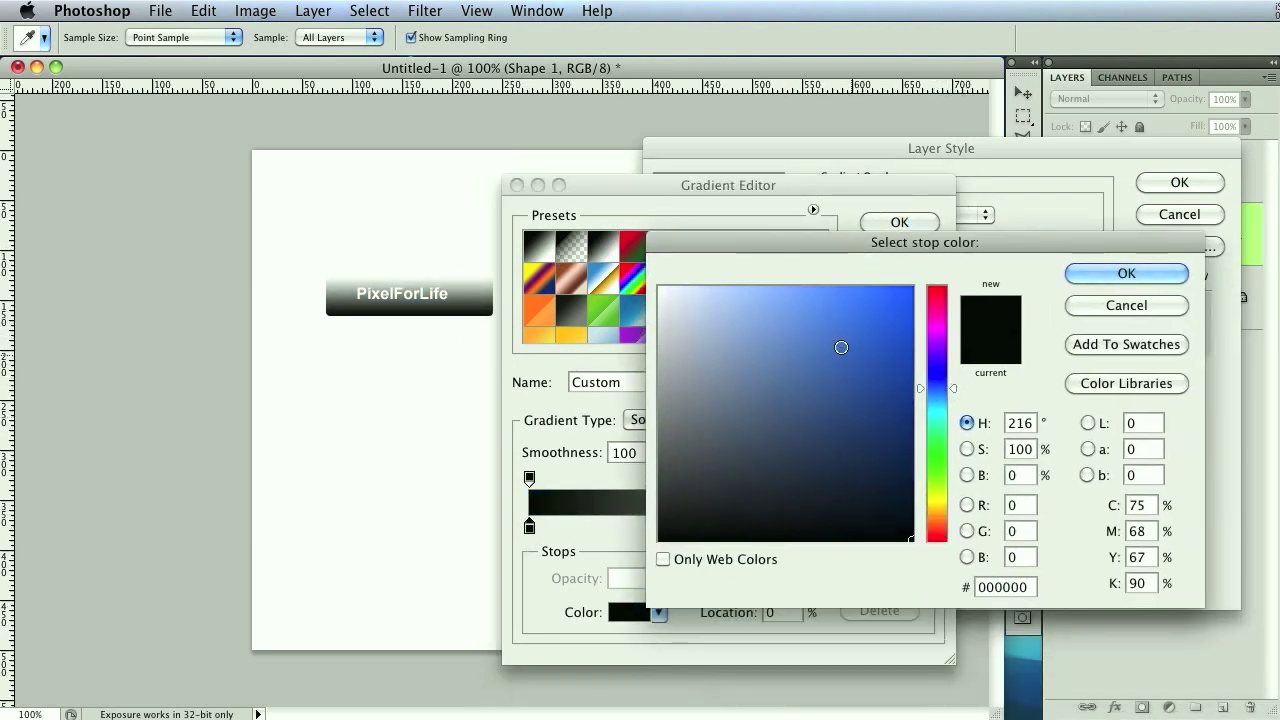
mouse_move(840, 346)
left_mouse_down()
mouse_move(791, 334)
mouse_move(805, 360)
mouse_move(760, 371)
mouse_move(809, 331)
left_mouse_up()
left_click(937, 393)
mouse_move(938, 394)
left_mouse_down()
mouse_move(820, 338)
mouse_move(938, 385)
left_mouse_up()
mouse_move(815, 320)
left_mouse_down()
mouse_move(829, 306)
mouse_move(840, 329)
mouse_move(849, 319)
mouse_move(800, 340)
left_mouse_up()
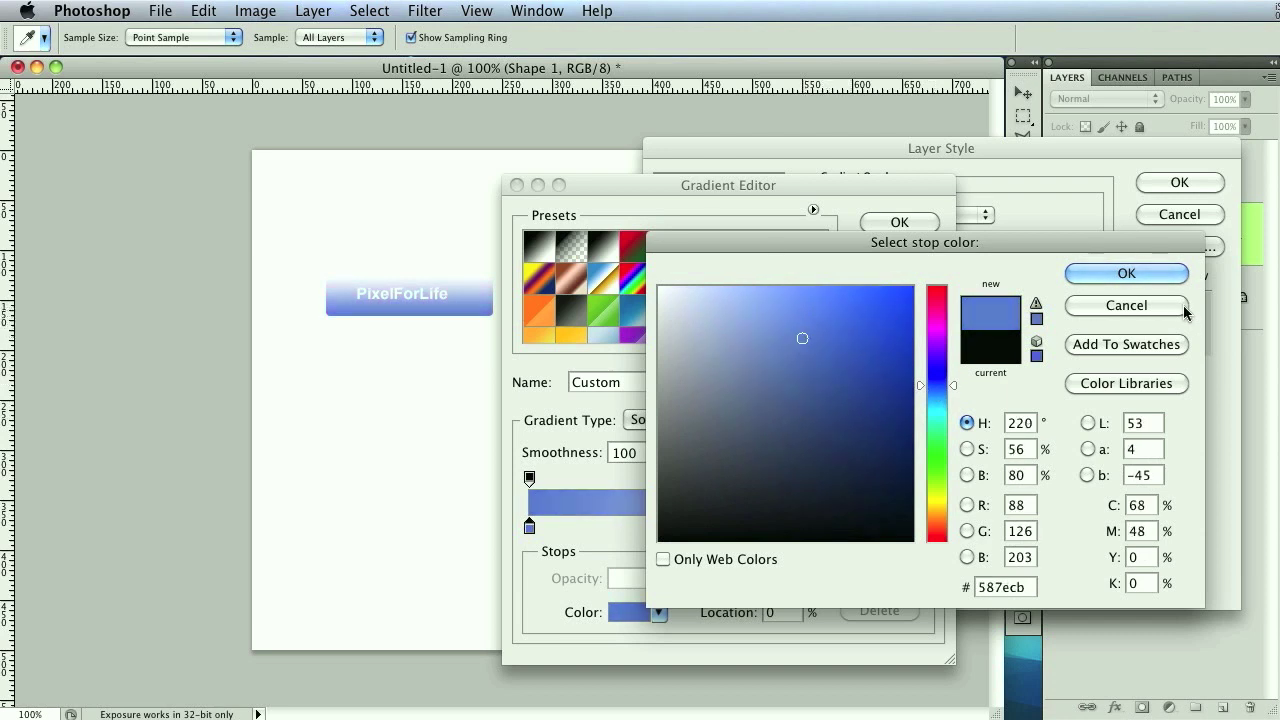
left_click(1156, 279)
Set the right stop to a deeper blue, then reverse the gradient and enlarge its scale
left_click(928, 526)
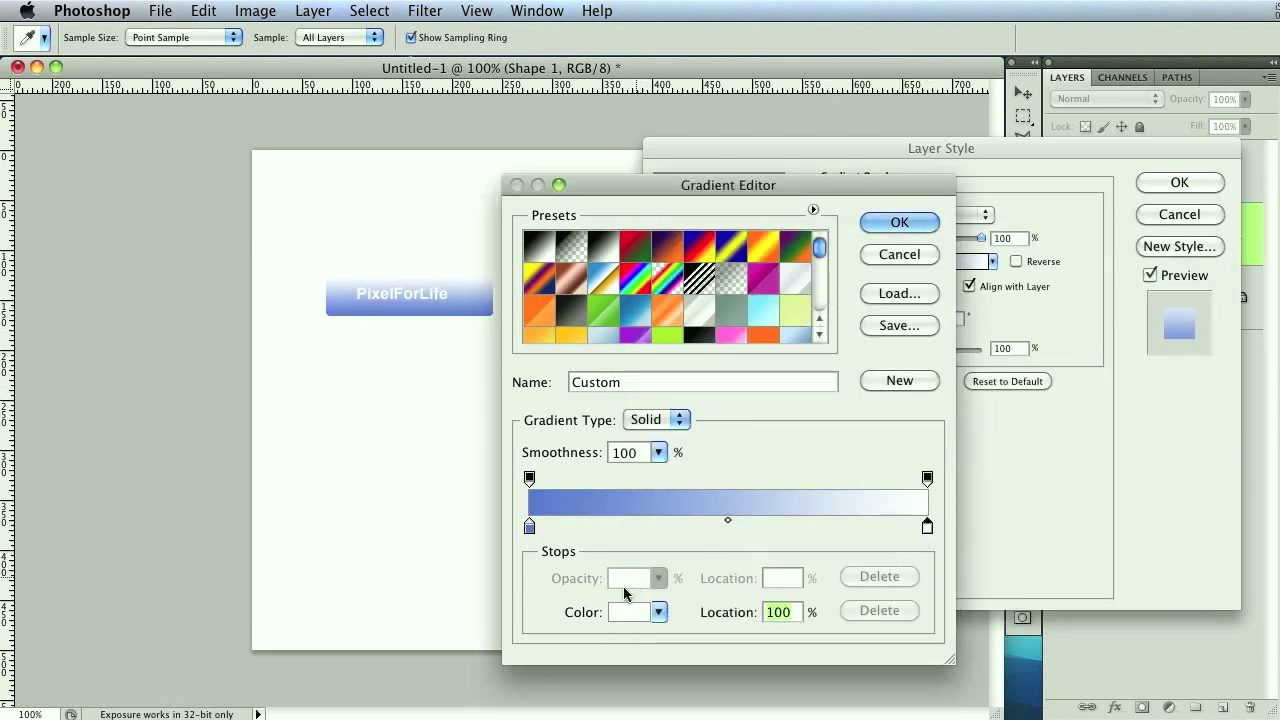
left_click(545, 502)
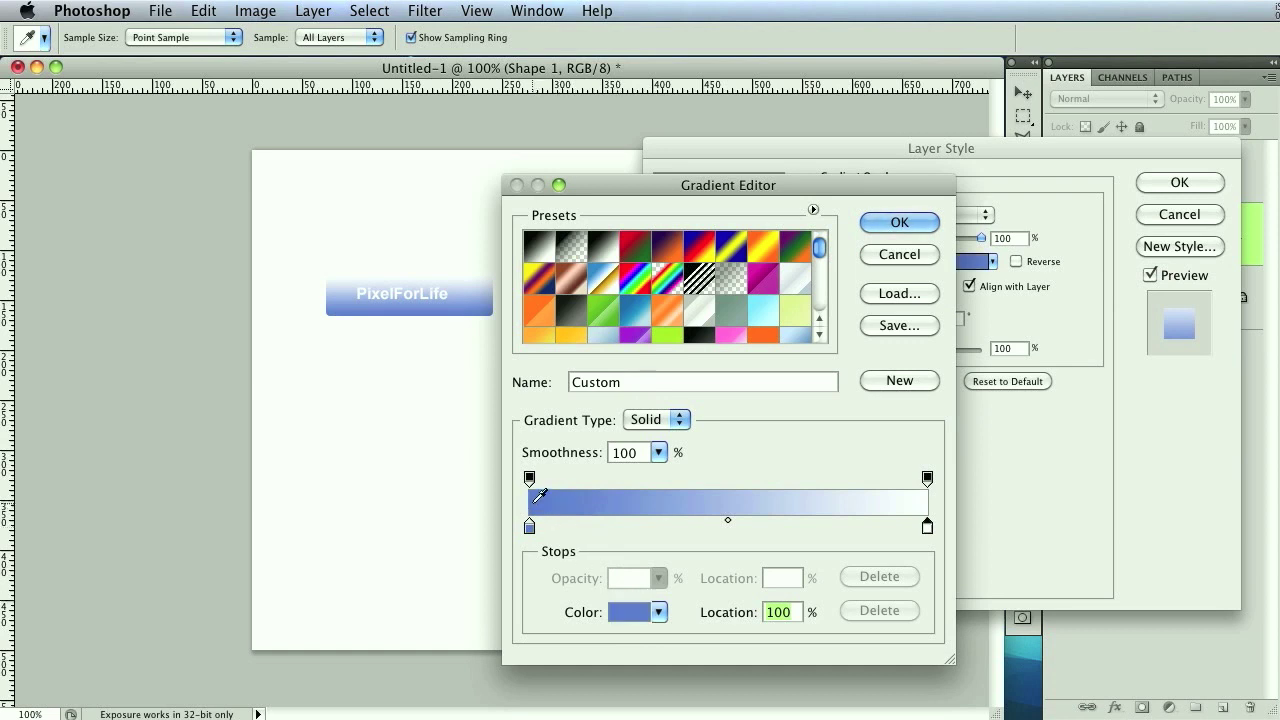
left_click(628, 612)
left_click_drag(780, 360, 780, 383)
left_click(796, 370)
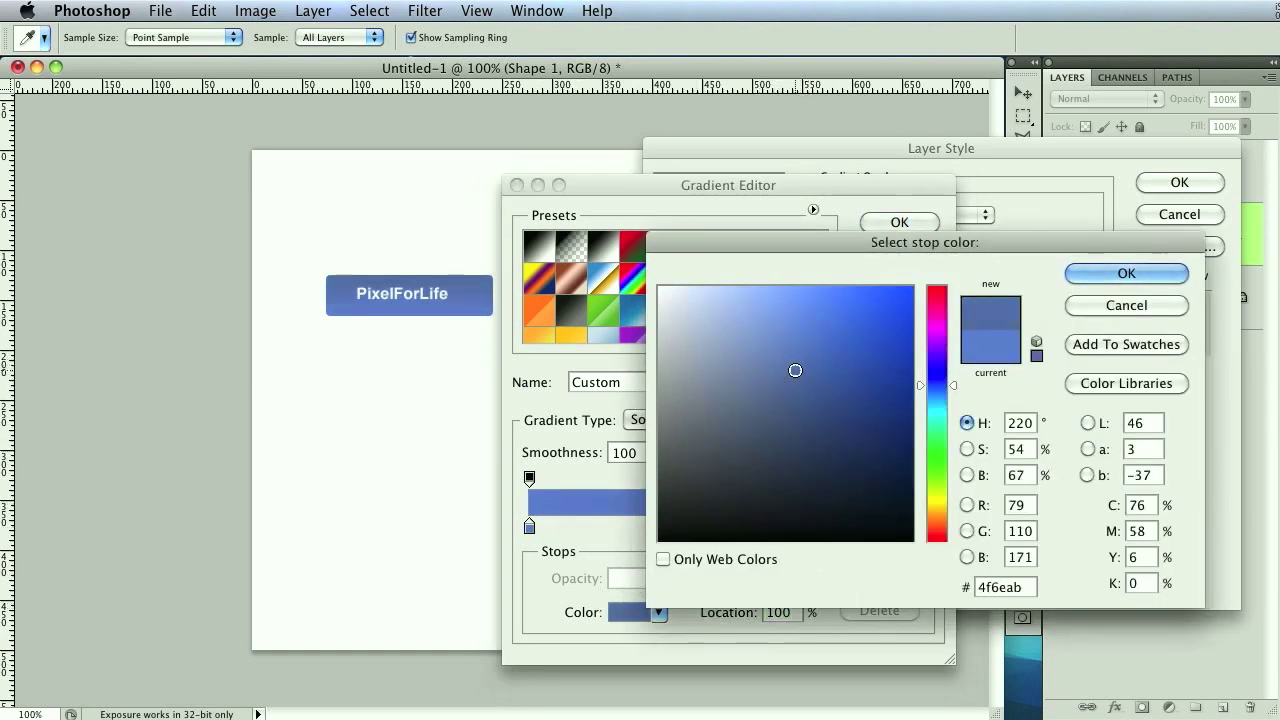
left_click(832, 334)
left_click(1126, 273)
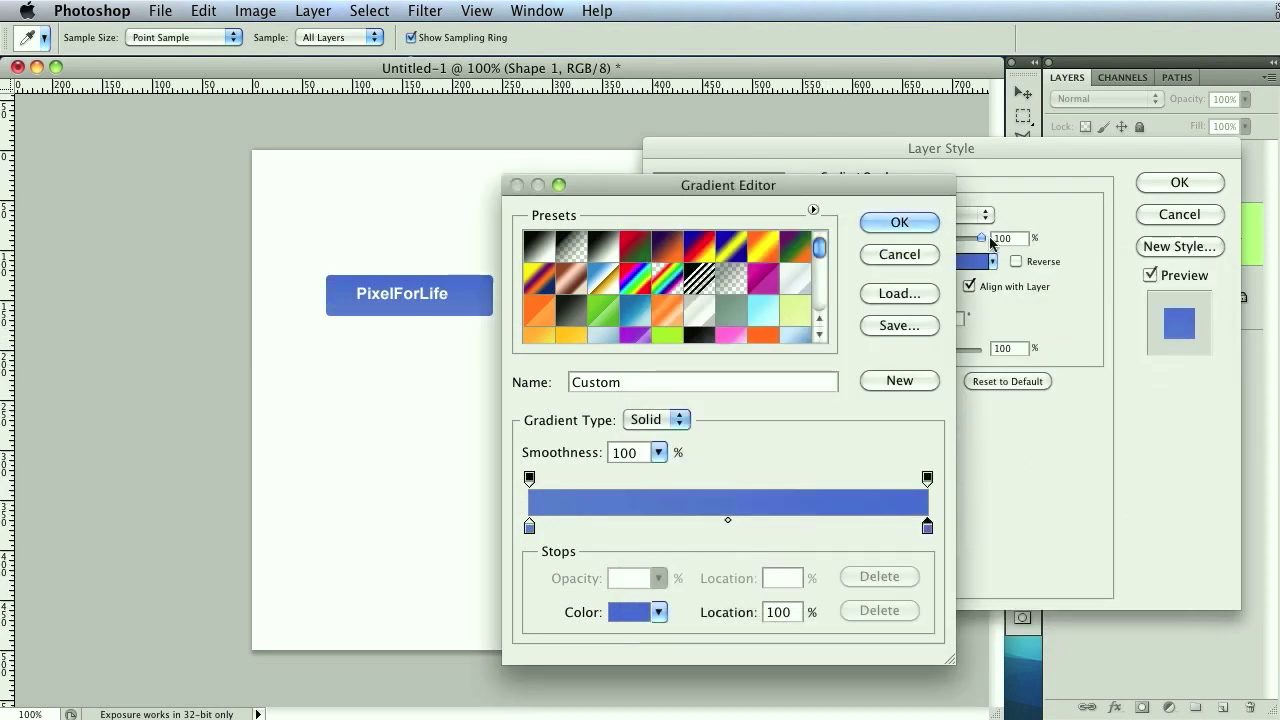
left_click(899, 222)
left_click(1017, 261)
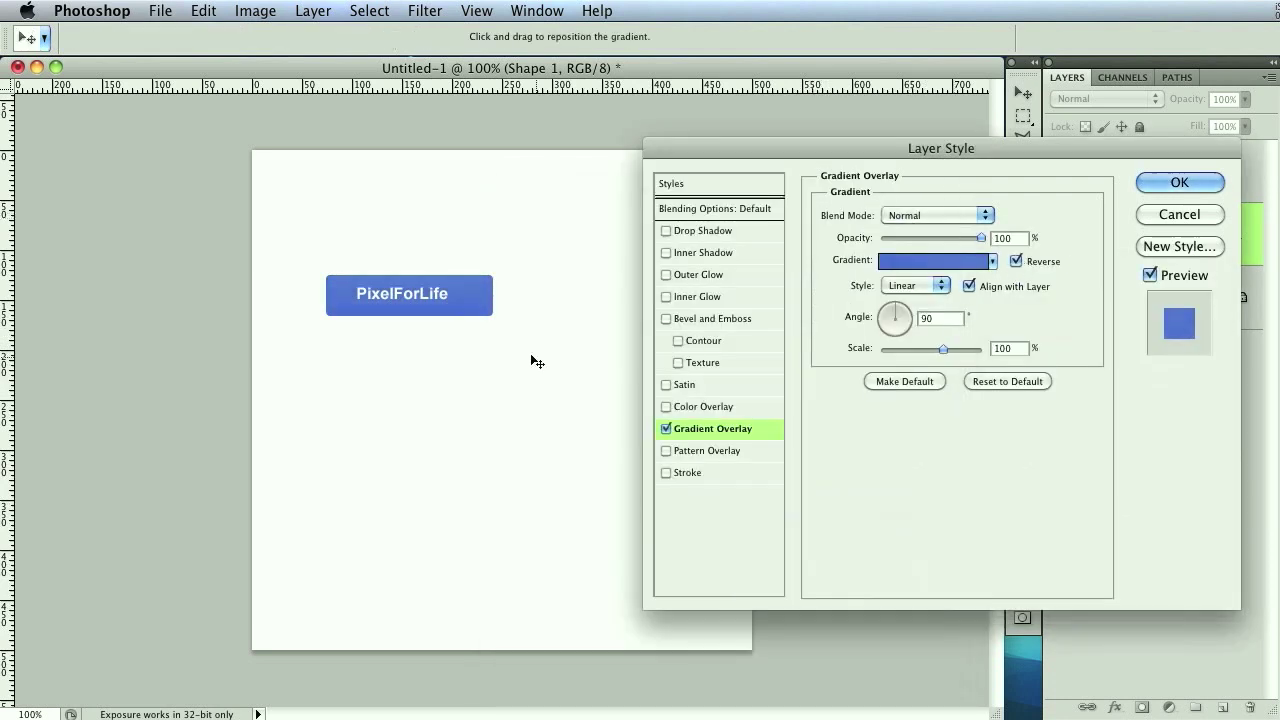
mouse_move(943, 349)
left_mouse_down()
mouse_move(979, 347)
mouse_move(959, 344)
left_mouse_up()
Change the gradient's left stop to the lighter blue 7699e0
left_click(960, 261)
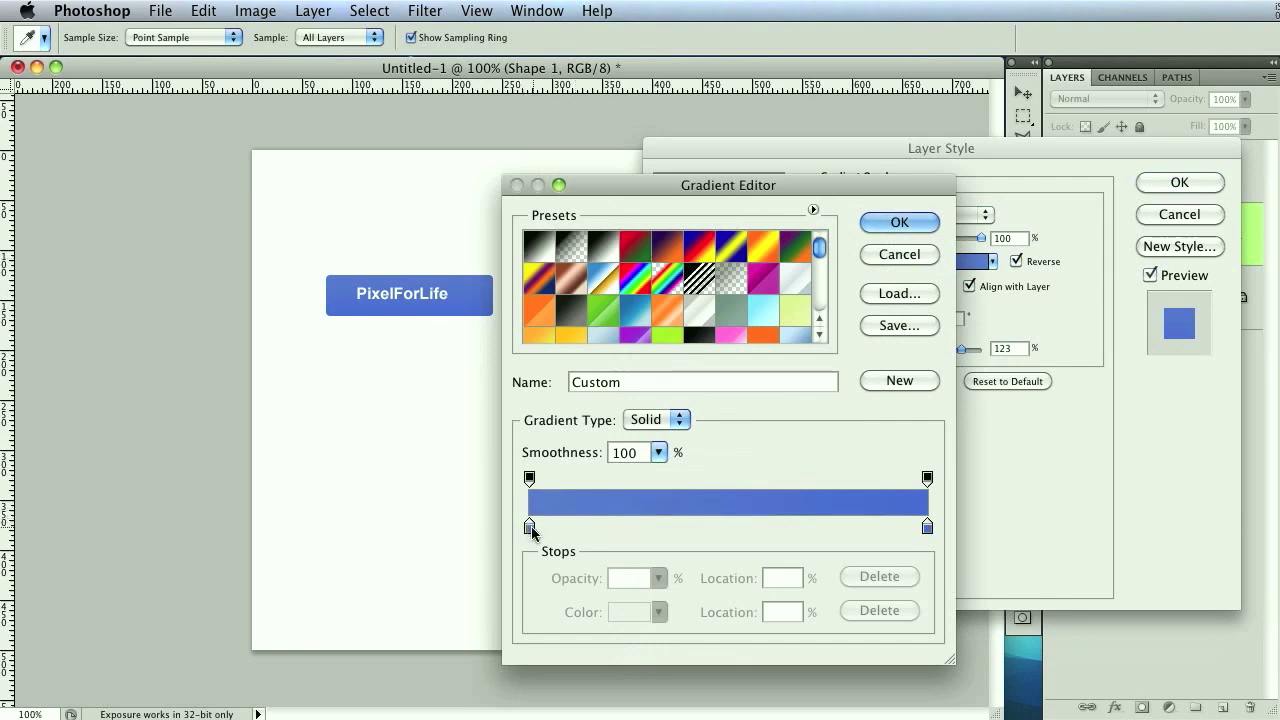
left_click(529, 526)
left_click(619, 611)
left_click(779, 317)
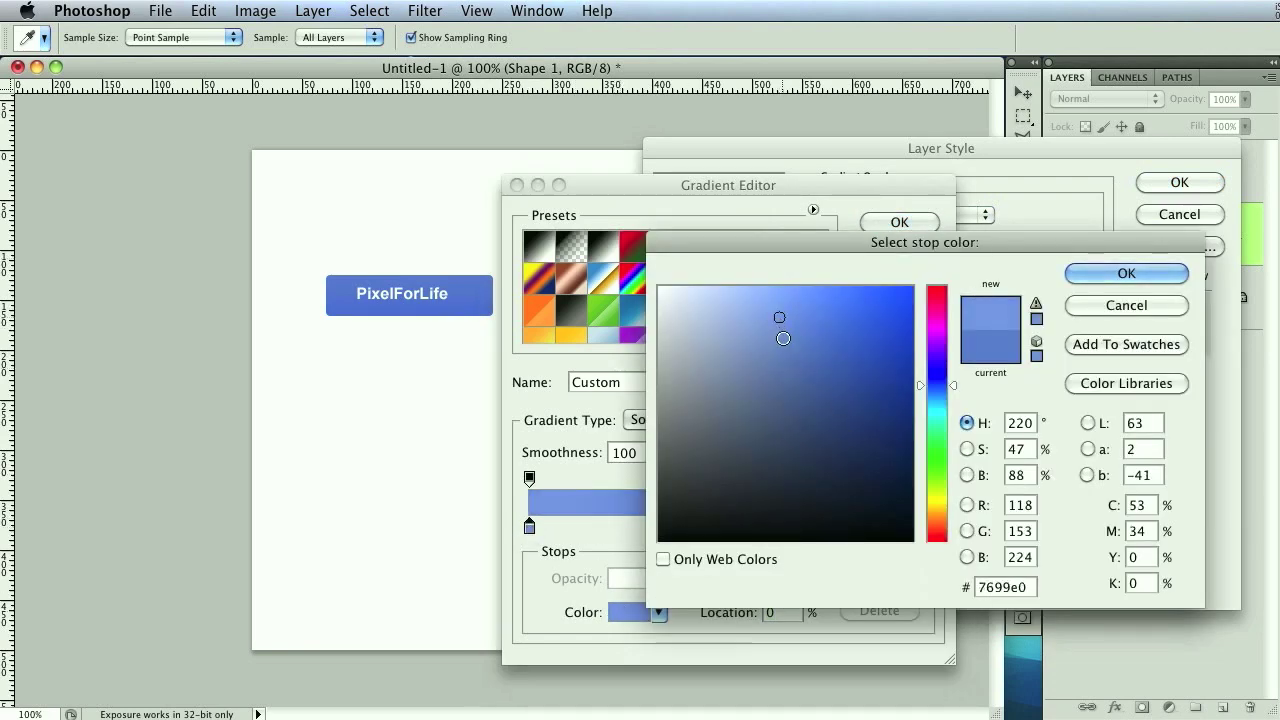
left_click(1137, 276)
left_click(899, 222)
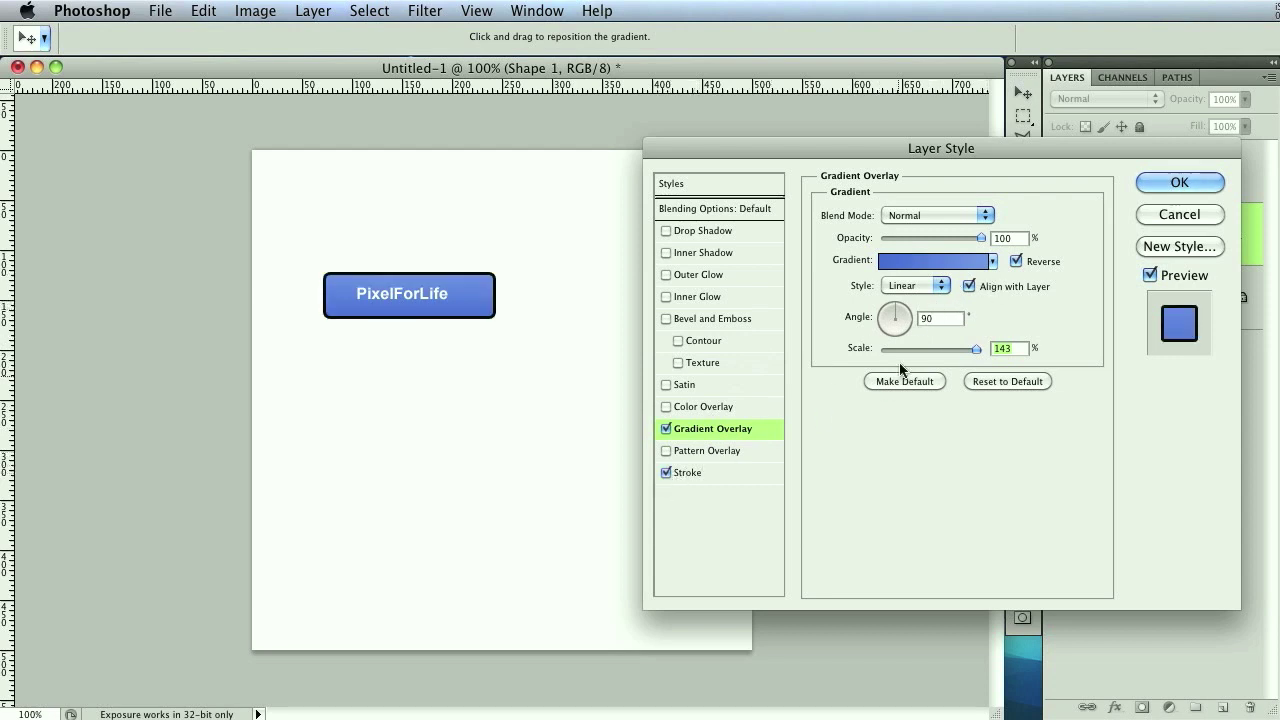
Try sampling the button's black border as stroke colour, then cancel and close the style
left_click(690, 472)
left_click(866, 350)
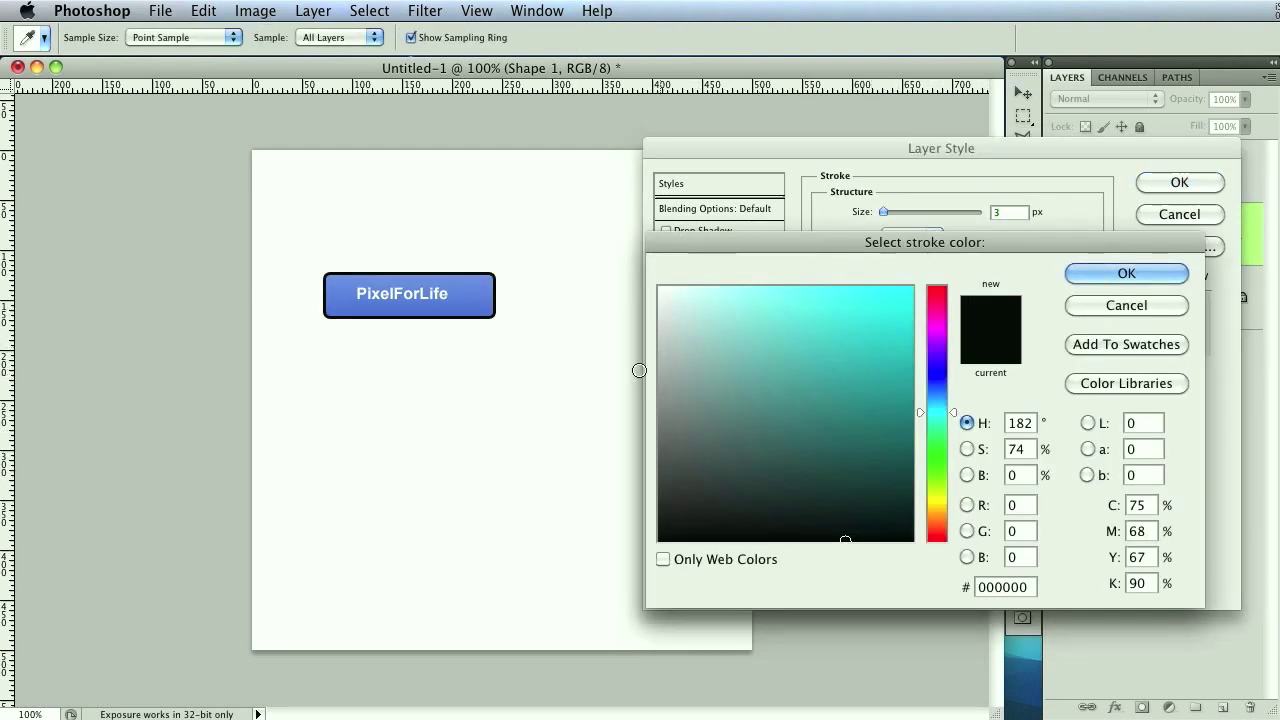
left_click(470, 316)
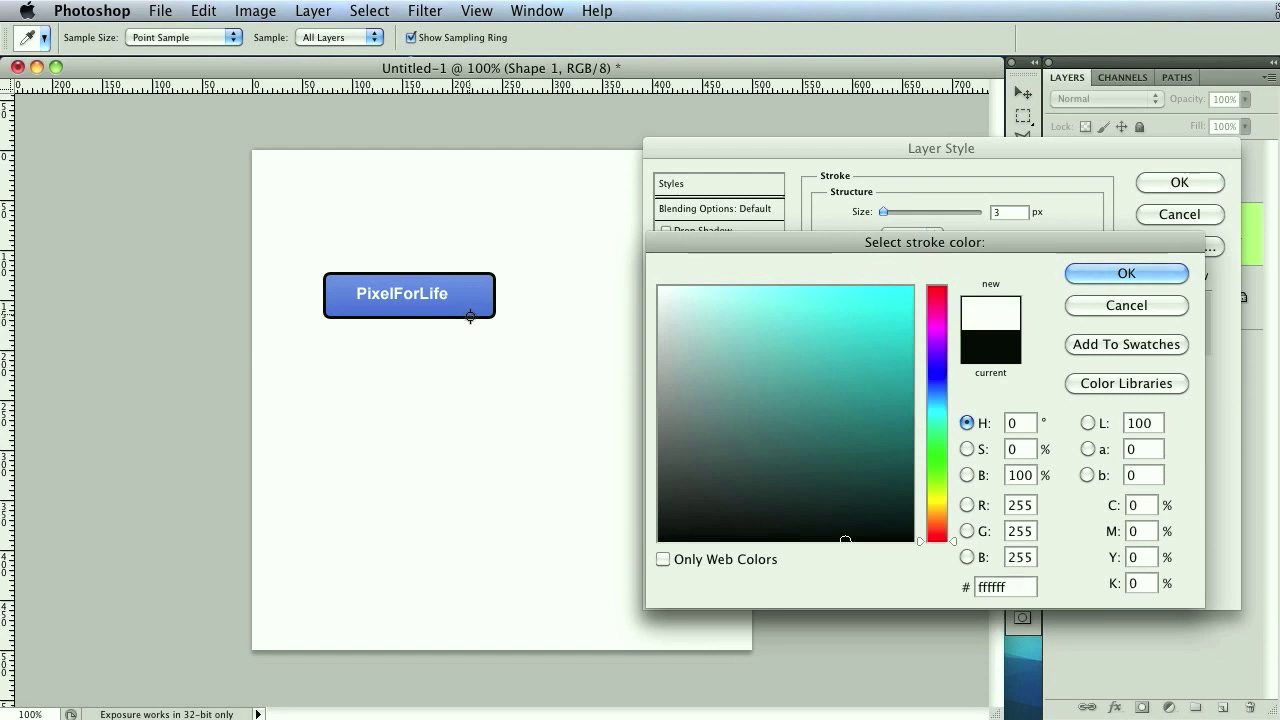
left_click(469, 315)
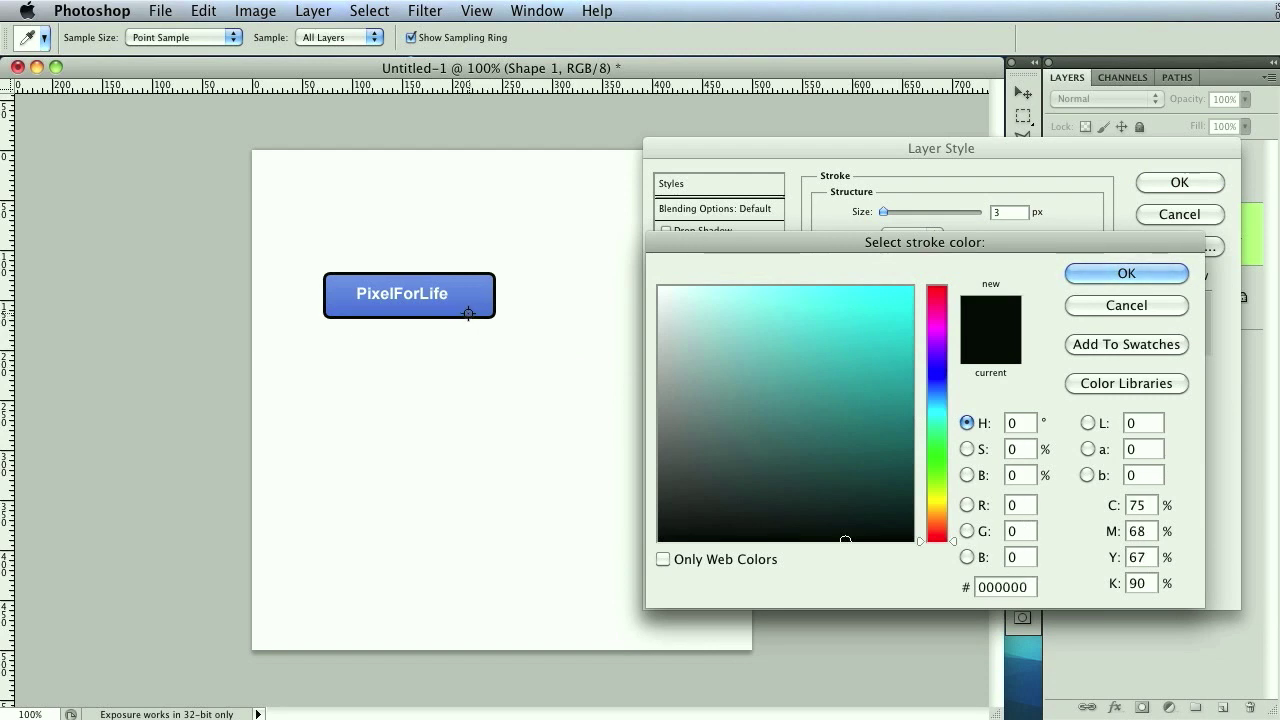
left_click_drag(1103, 156, 869, 142)
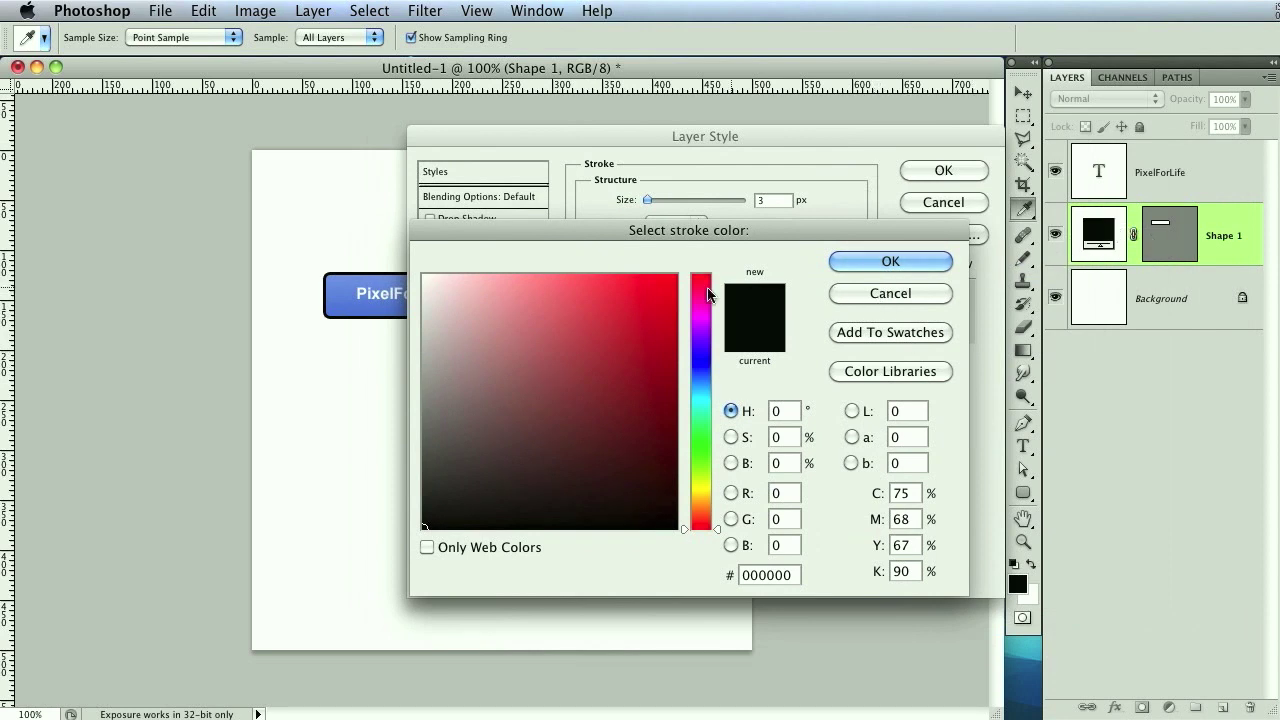
left_click(905, 296)
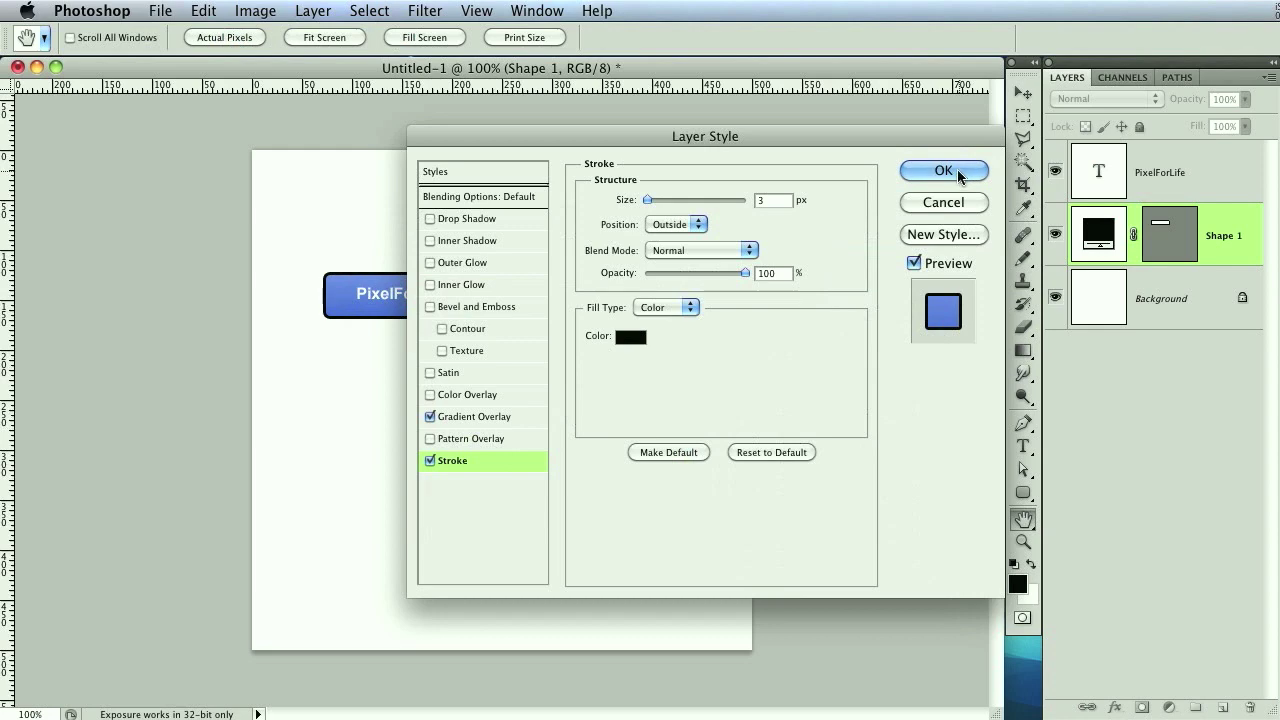
left_click(944, 171)
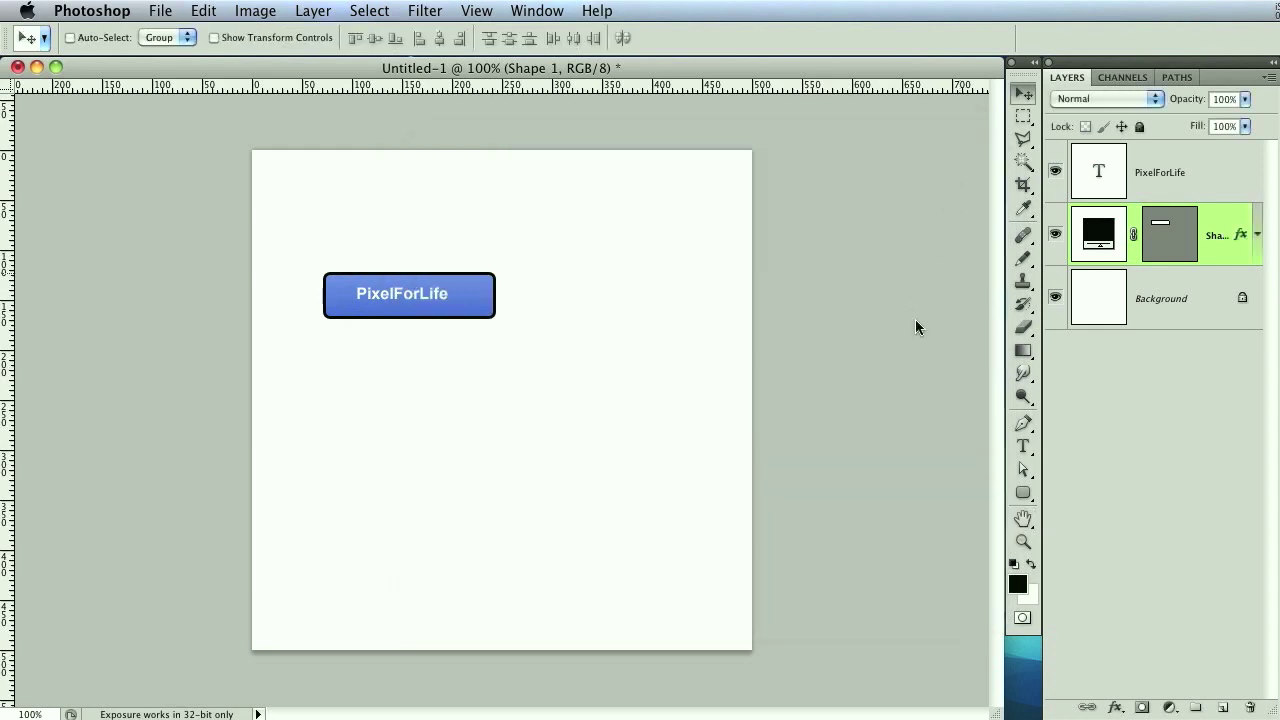
Change the stroke to the sampled button blue 4876d1 with a size of 1 px
double_click(1235, 225)
left_click(479, 460)
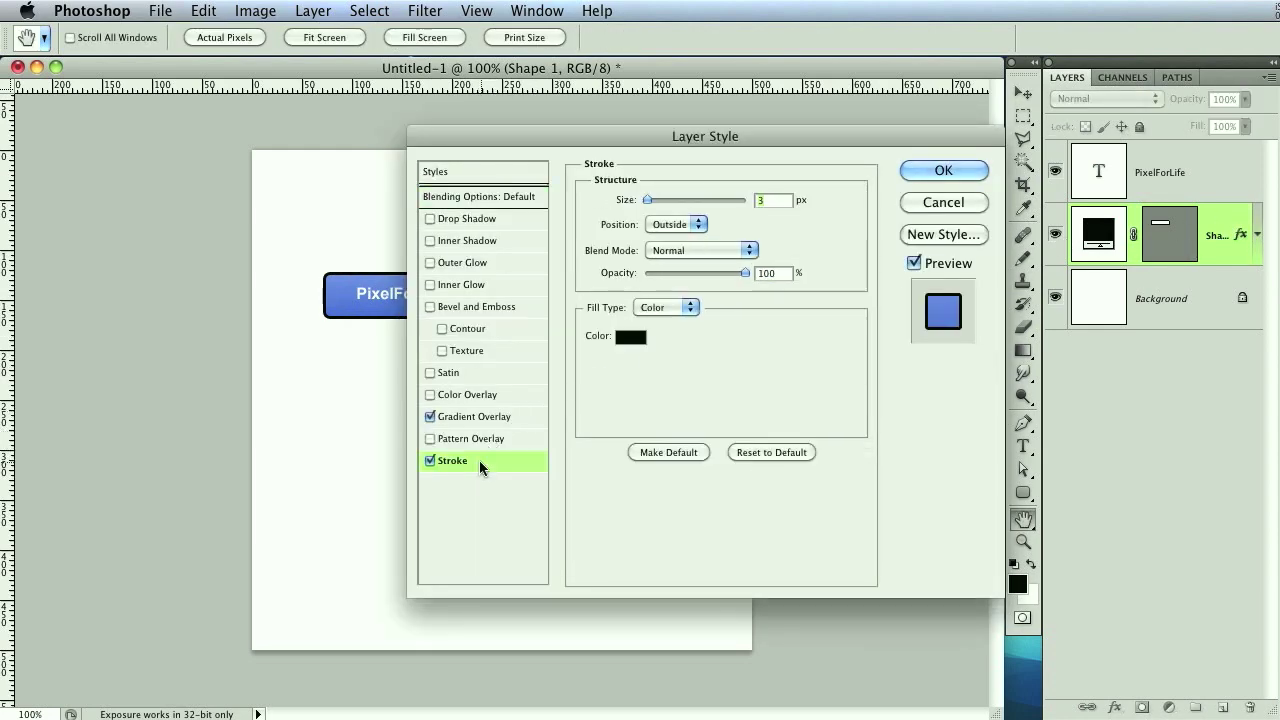
left_click(624, 340)
left_click_drag(329, 307, 338, 321)
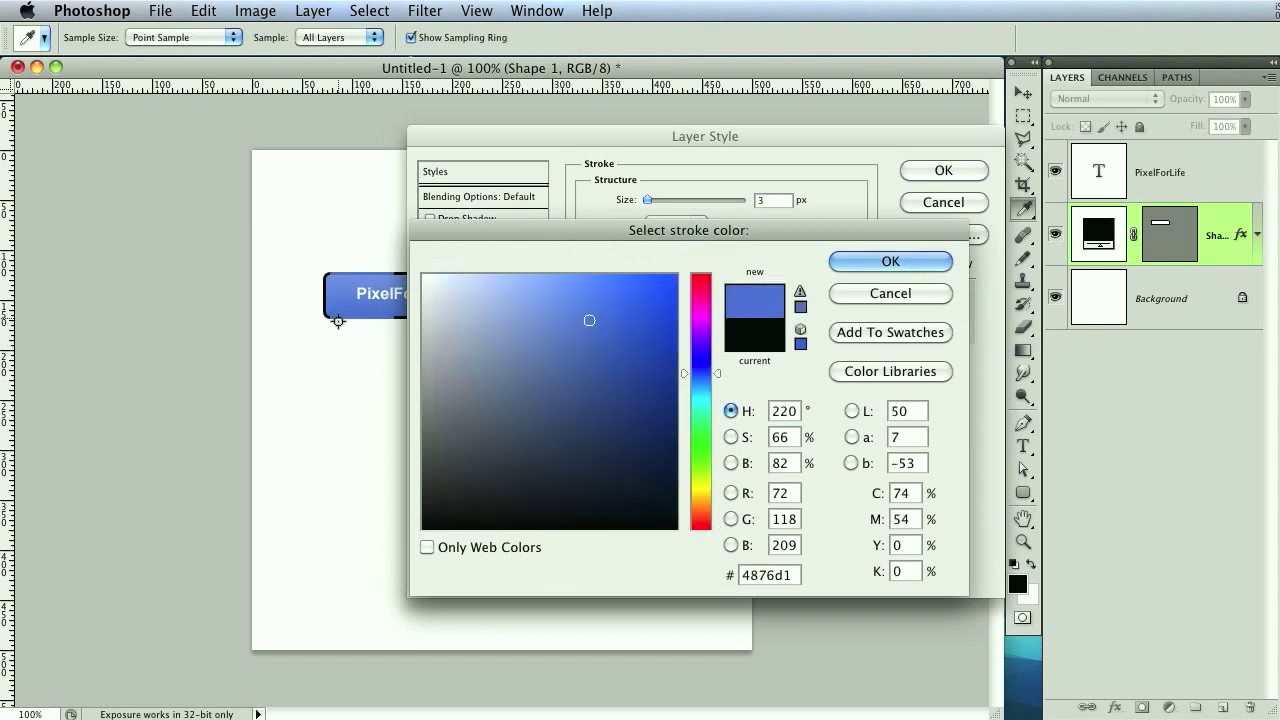
left_click(895, 261)
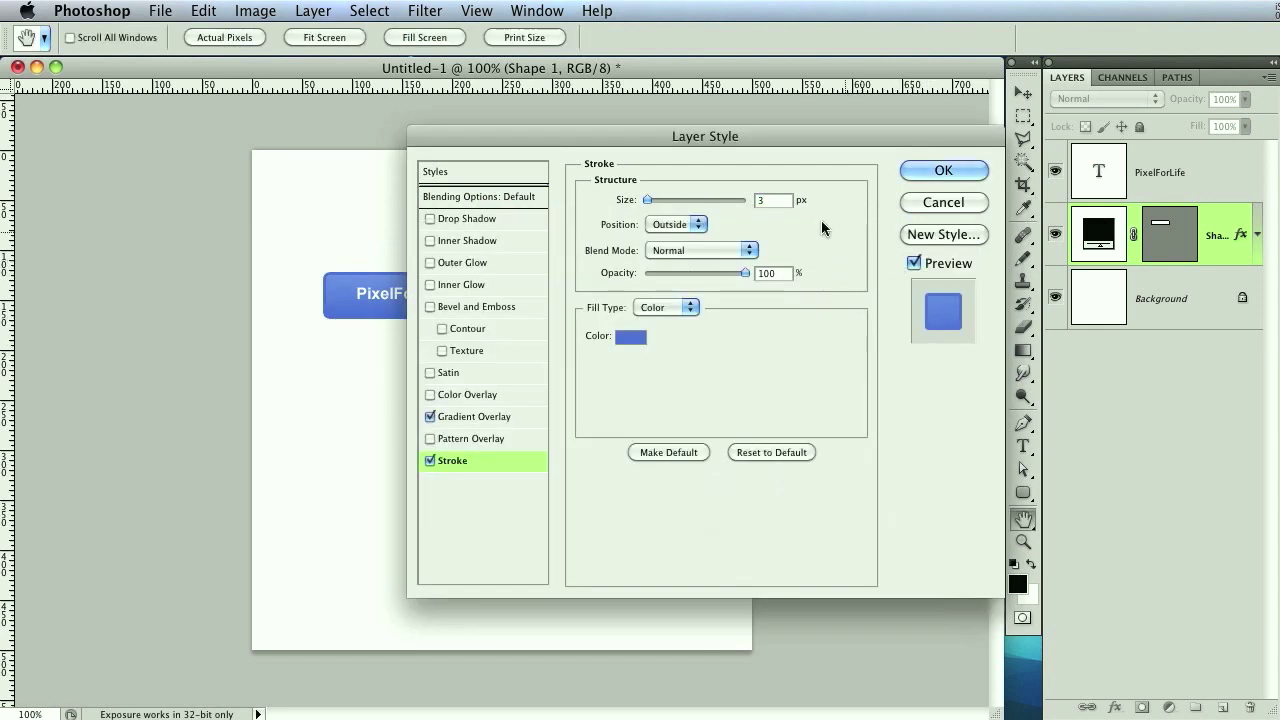
double_click(760, 200)
type("1")
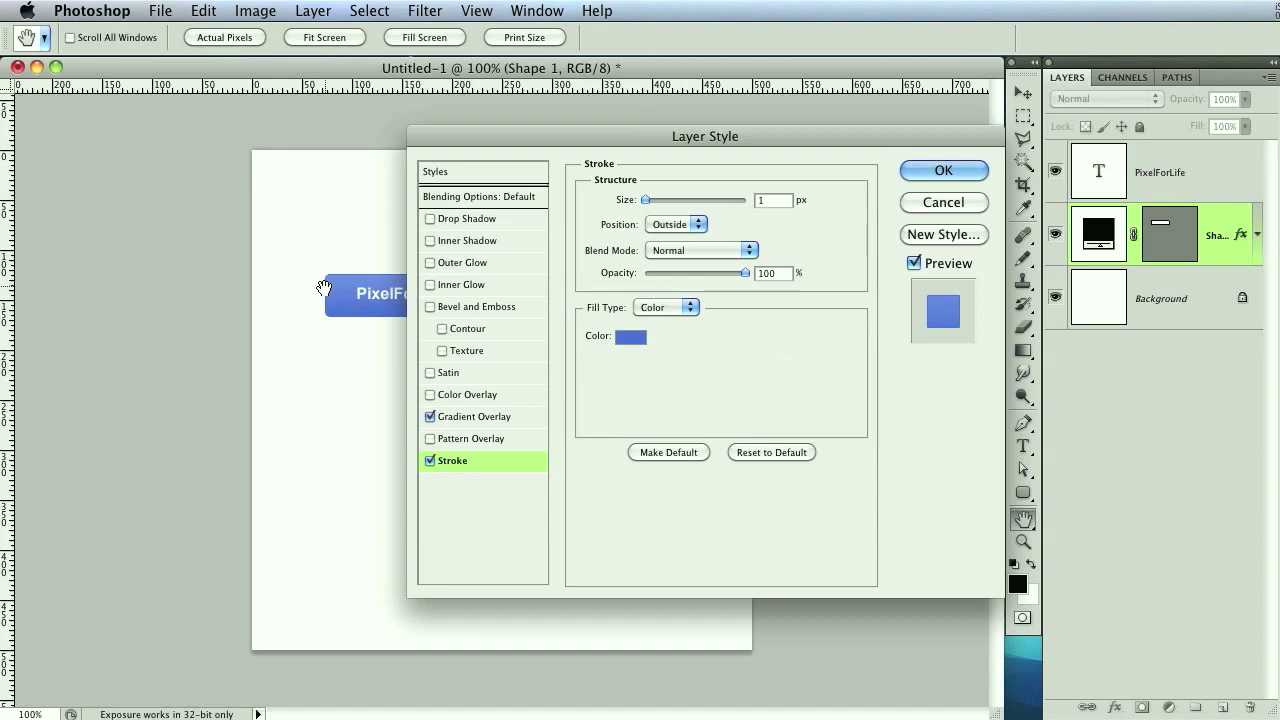
Add a Bevel and Emboss effect: Inner Bevel, Smooth, 100% depth, 5 px size
left_click_drag(609, 128, 768, 135)
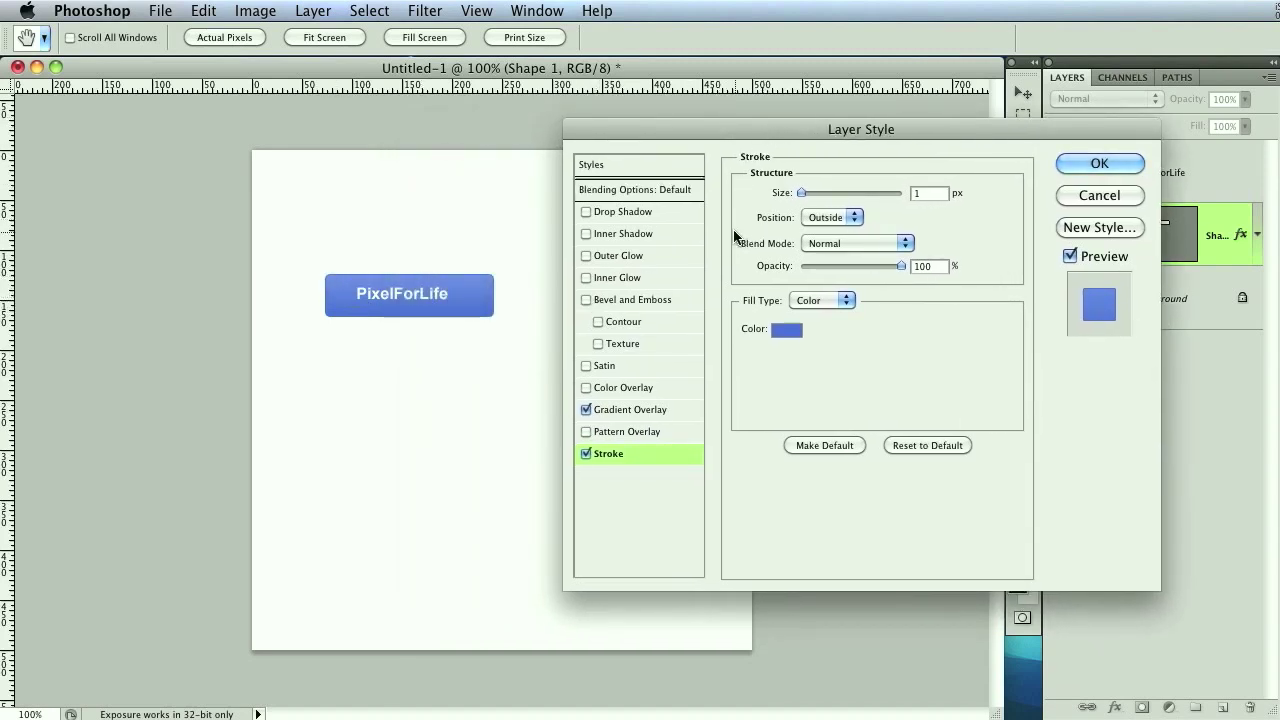
left_click_drag(831, 129, 771, 202)
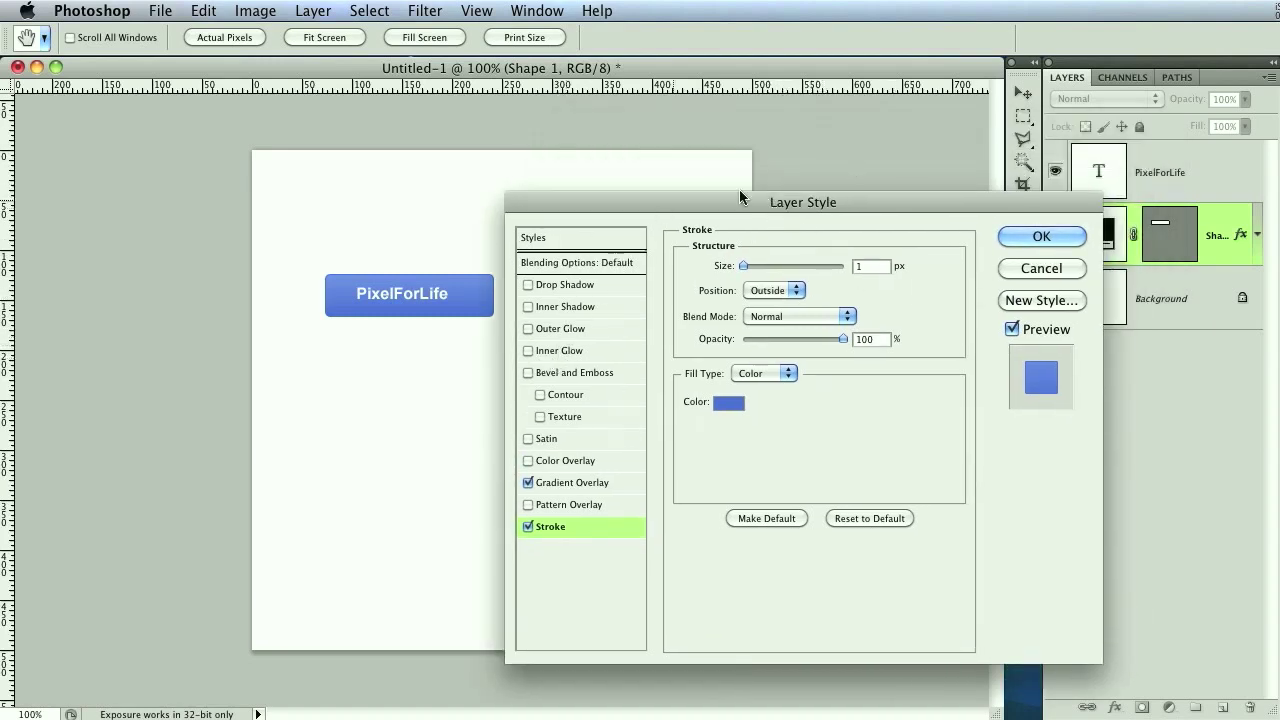
left_click_drag(745, 206, 752, 141)
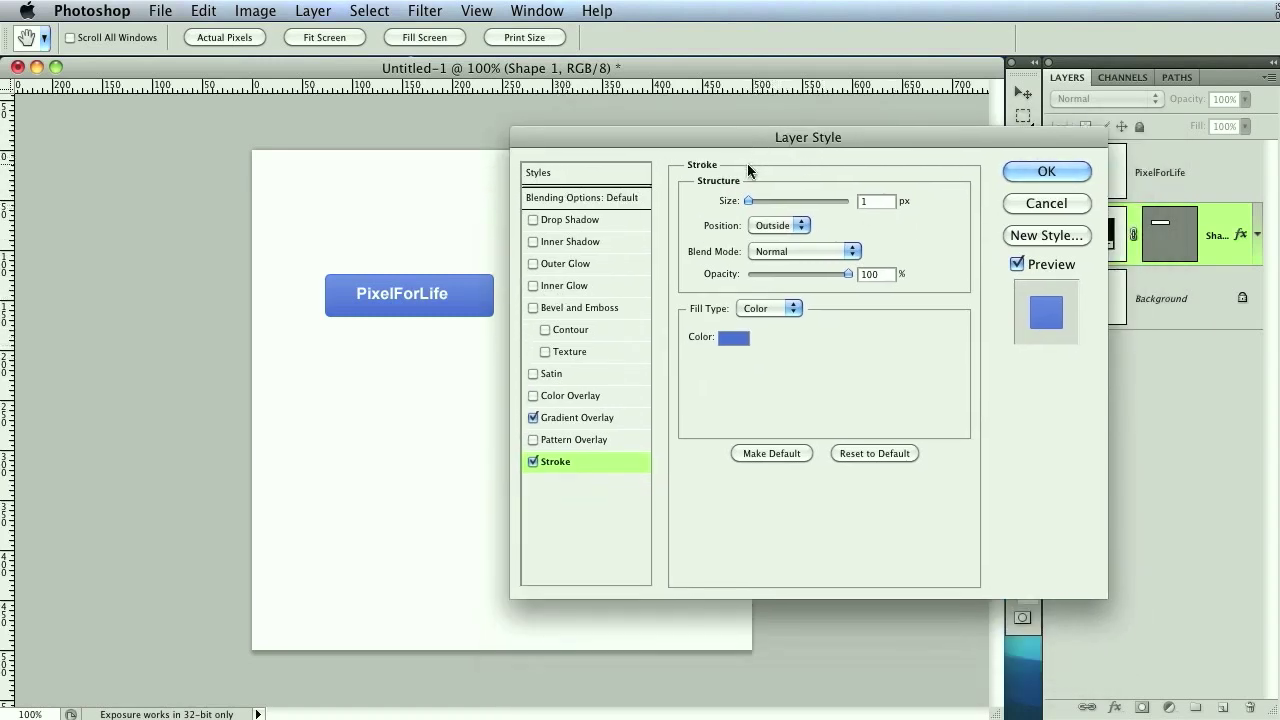
left_click(533, 308)
Set the bevel's shading to a 90° angle with 42° altitude
left_click(592, 307)
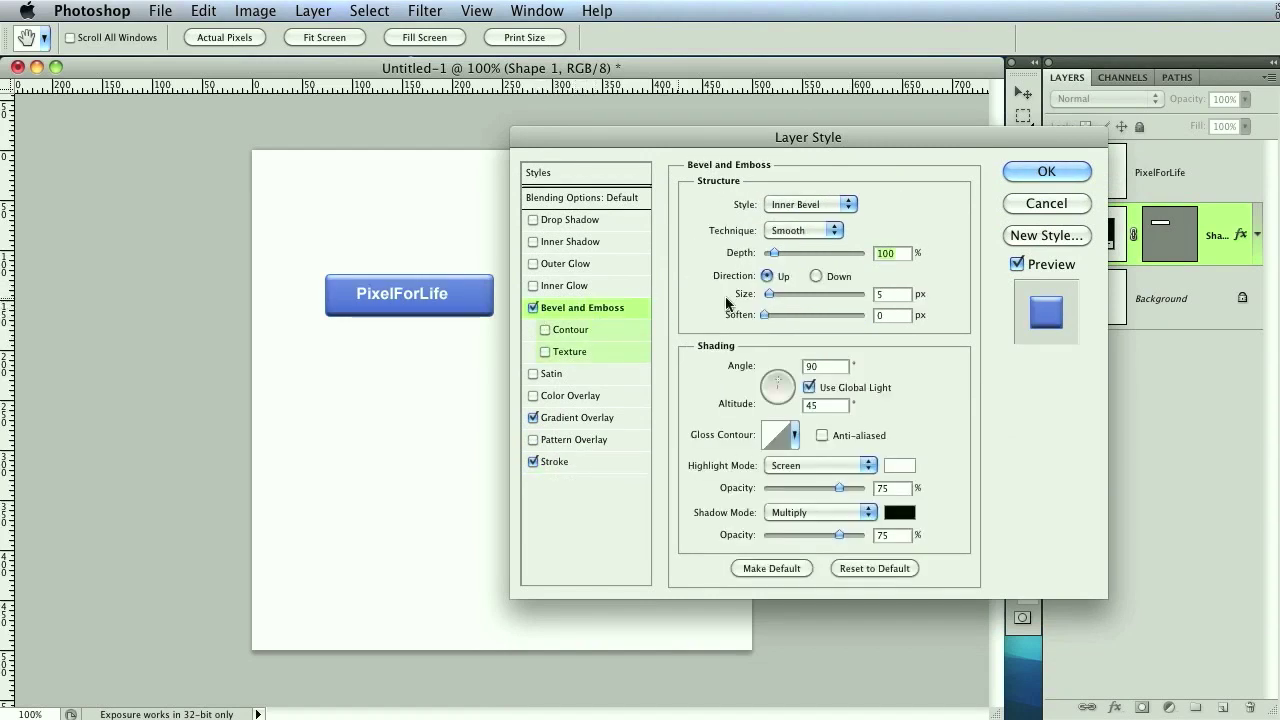
left_click(804, 367)
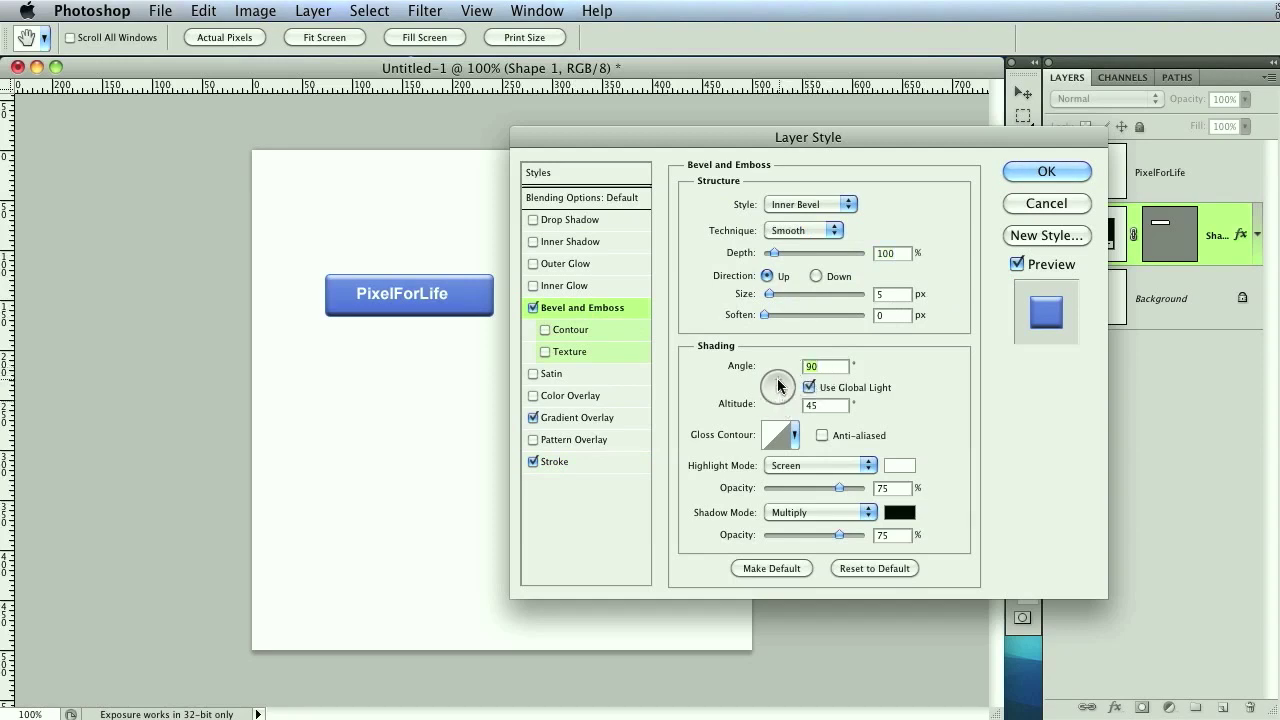
left_click(778, 378)
left_click_drag(778, 378, 782, 384)
Set the bevel's shadow opacity to 0%, size to 0 px and highlight opacity to 74%
left_click_drag(831, 538, 750, 535)
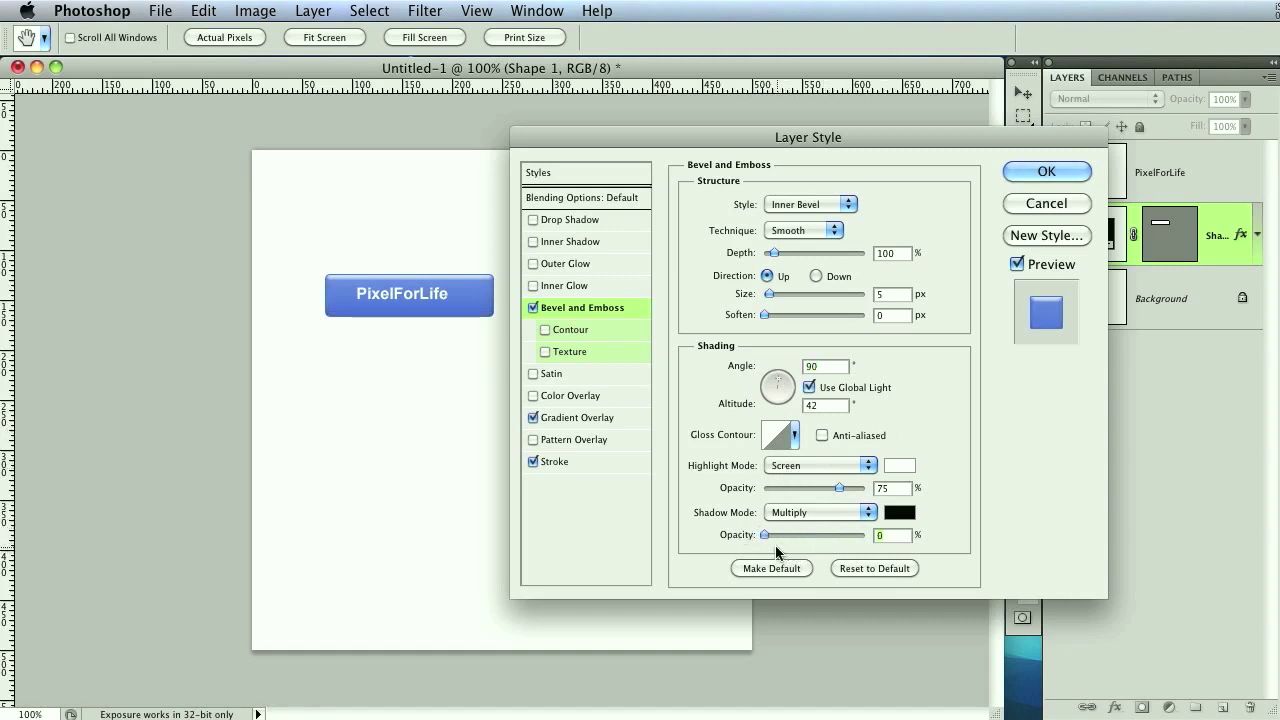
mouse_move(765, 534)
left_mouse_down()
mouse_move(815, 530)
mouse_move(737, 536)
left_mouse_up()
type("0")
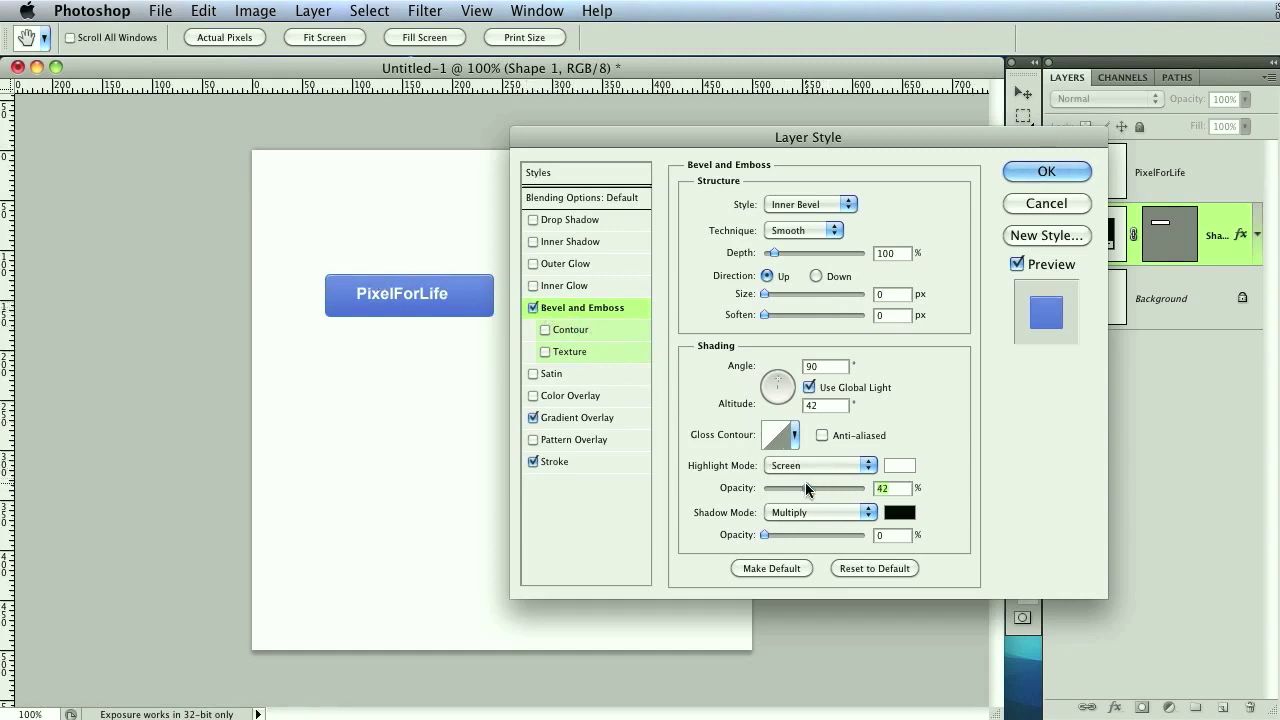
left_click_drag(805, 482, 850, 484)
Toggle the stroke off and on to compare, keeping it on, and apply the layer style
left_click(532, 462)
left_click(532, 462)
left_click(532, 462)
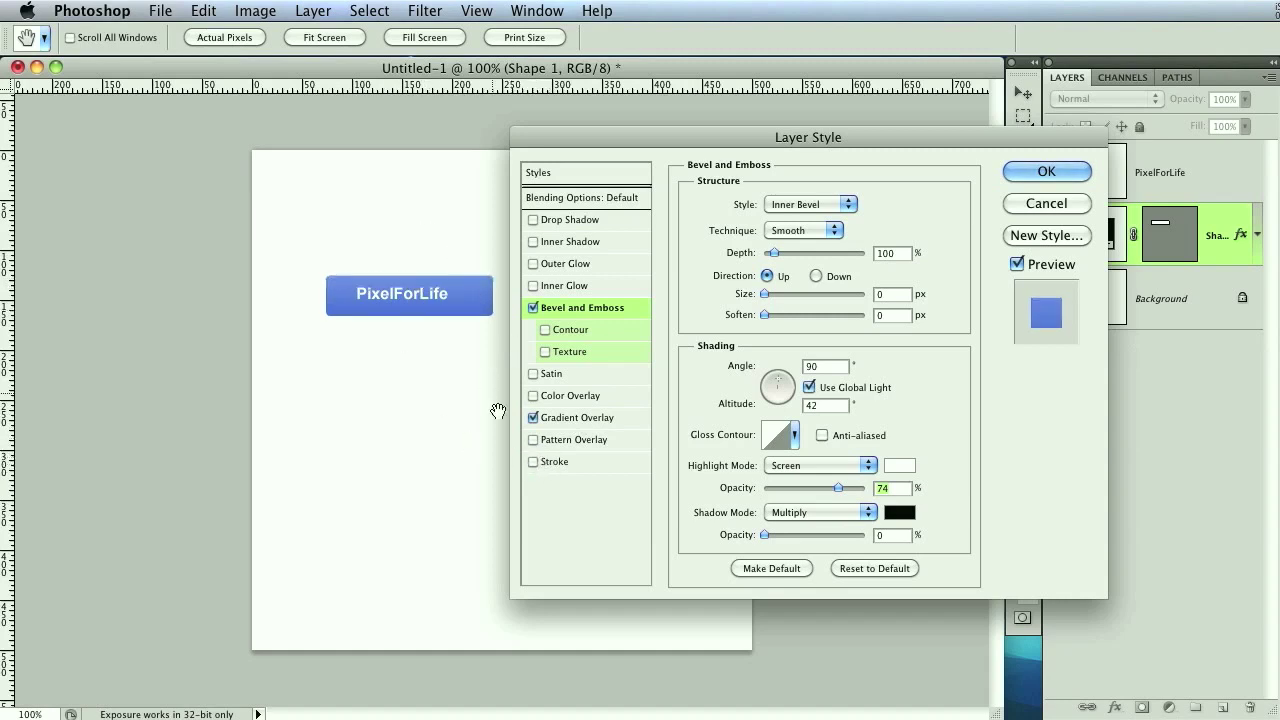
left_click(532, 461)
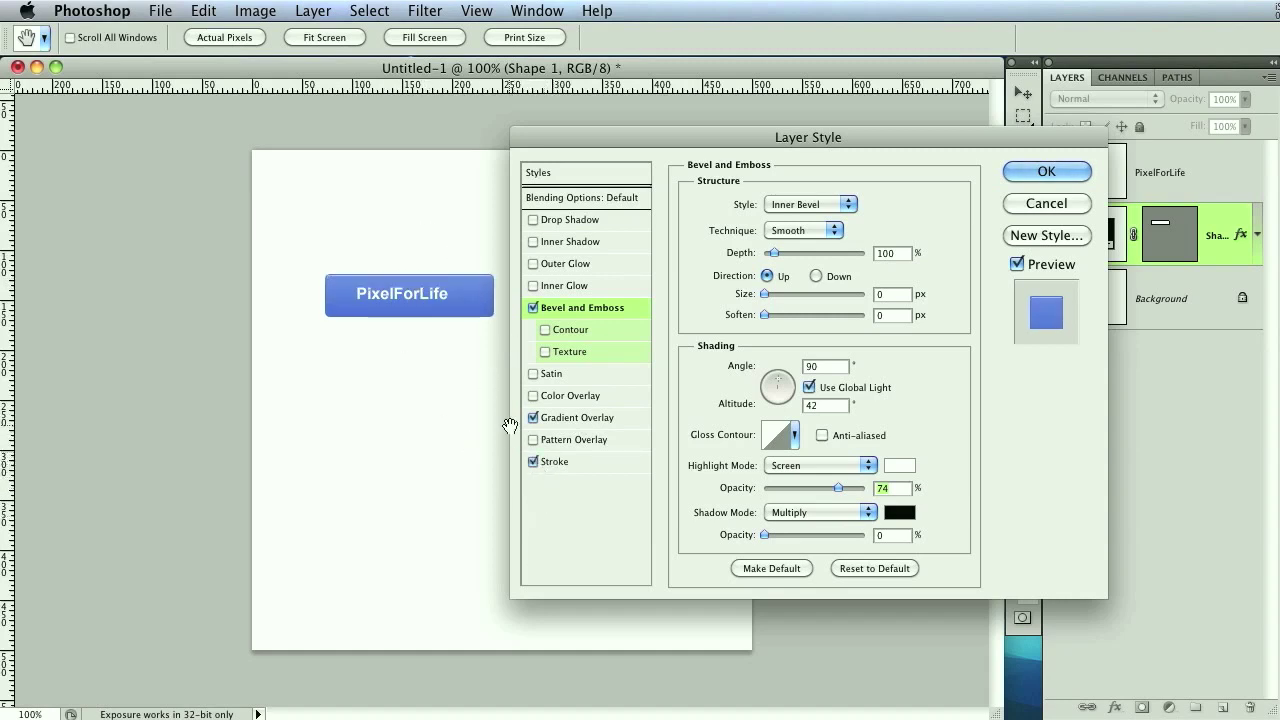
left_click(1046, 172)
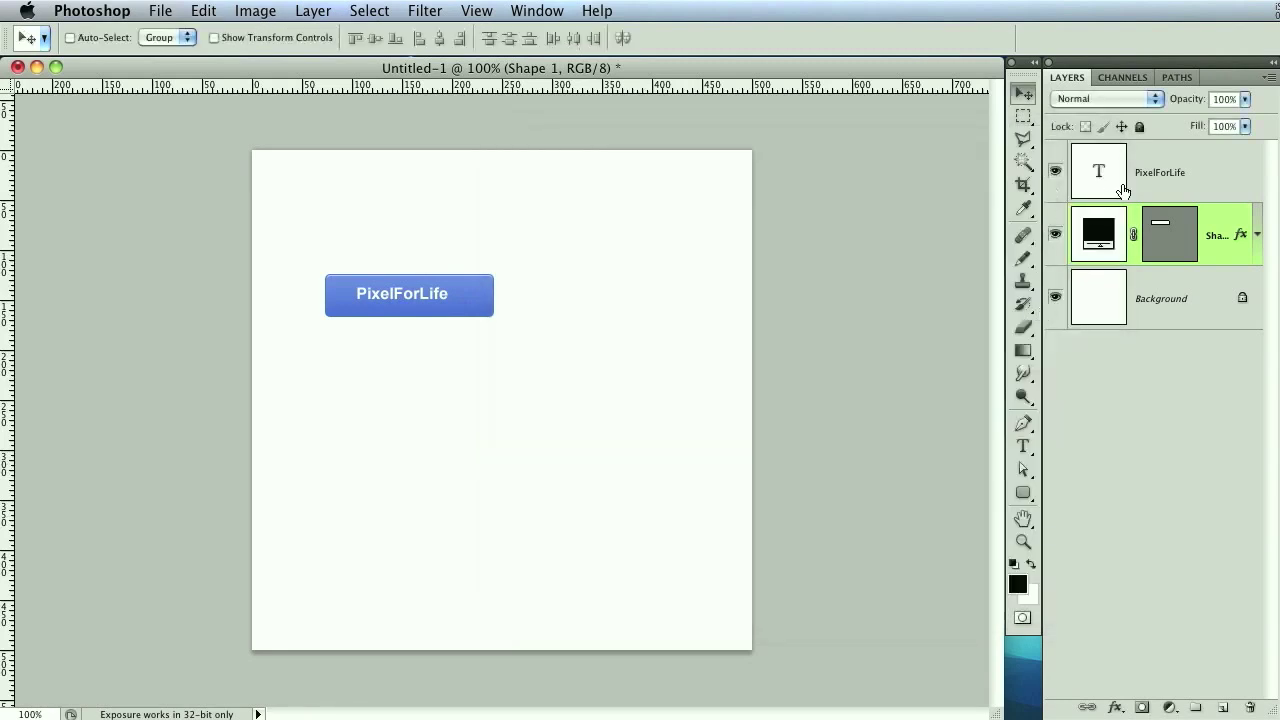
Add a Normal-blend drop shadow with 1 px distance to the PixelForLife text
double_click(1205, 197)
left_click_drag(889, 142, 863, 140)
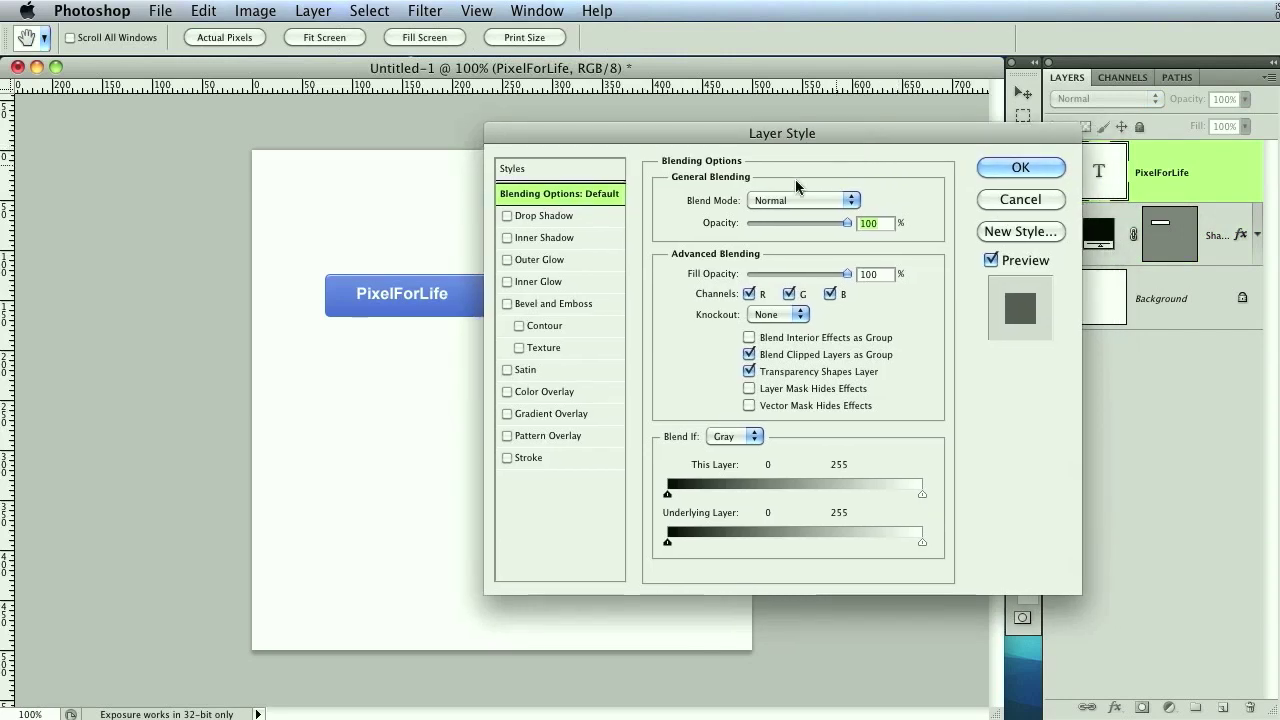
left_click(509, 216)
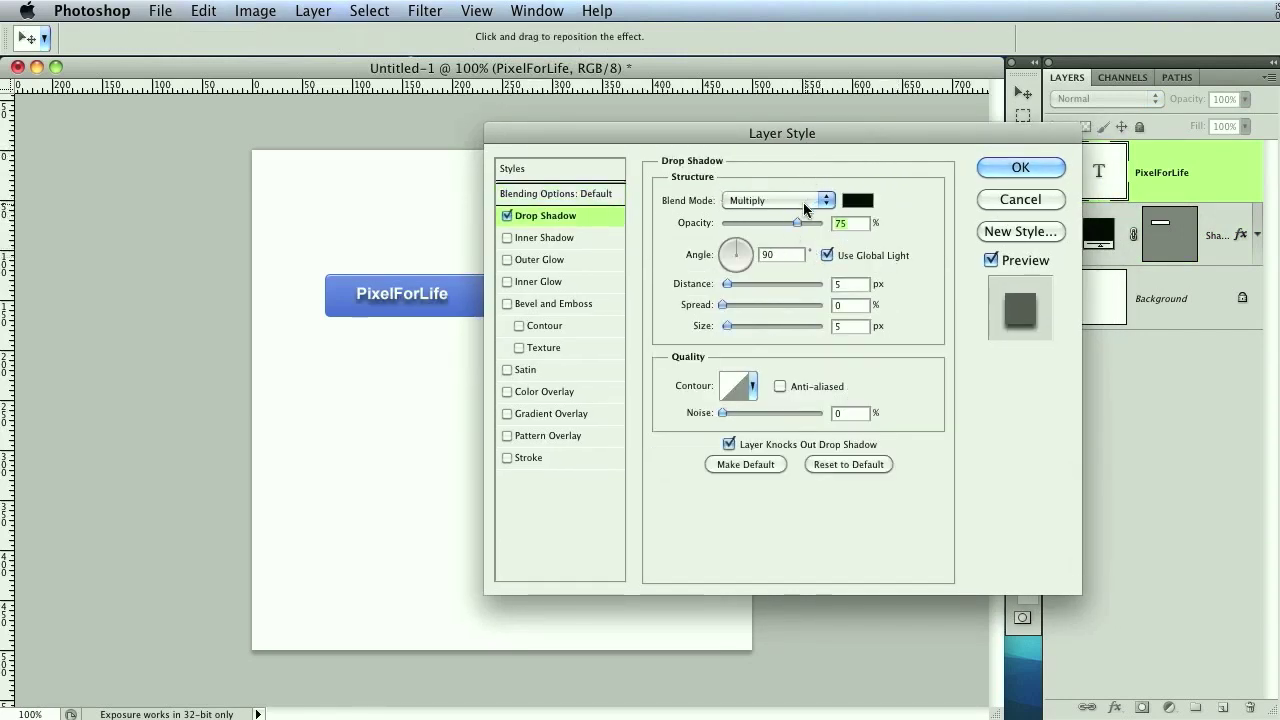
left_click(805, 205)
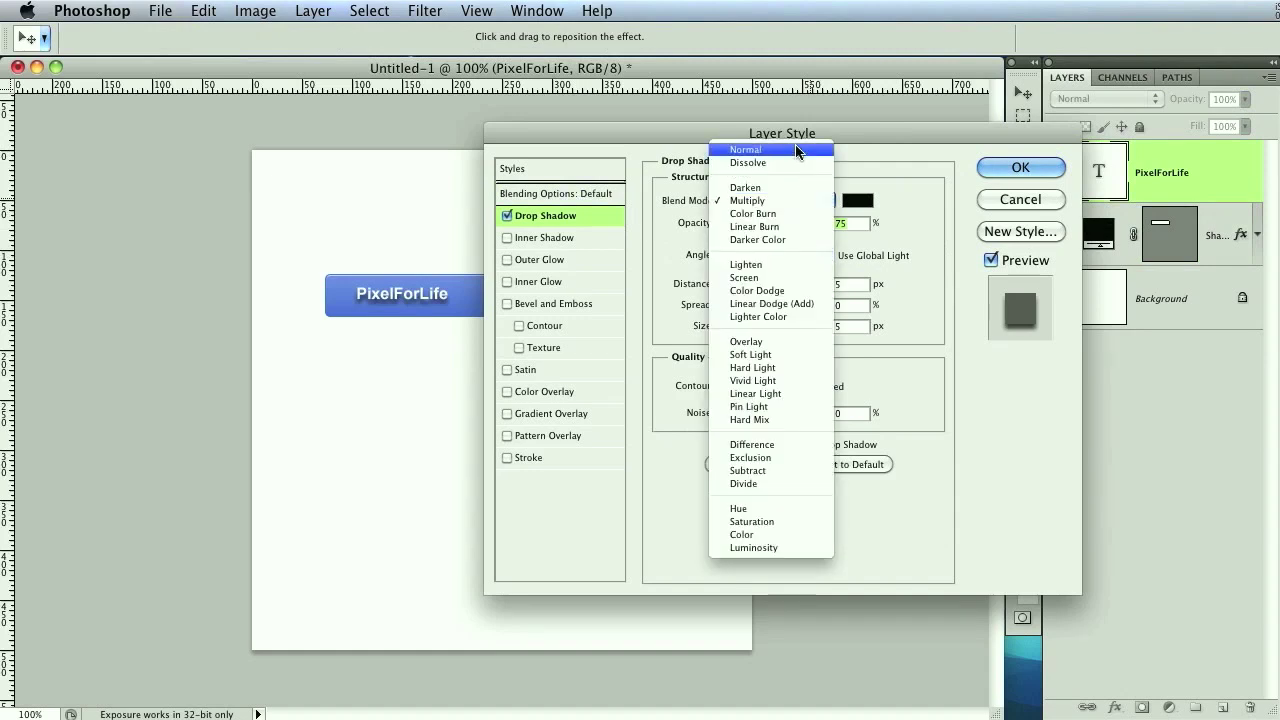
left_click(797, 150)
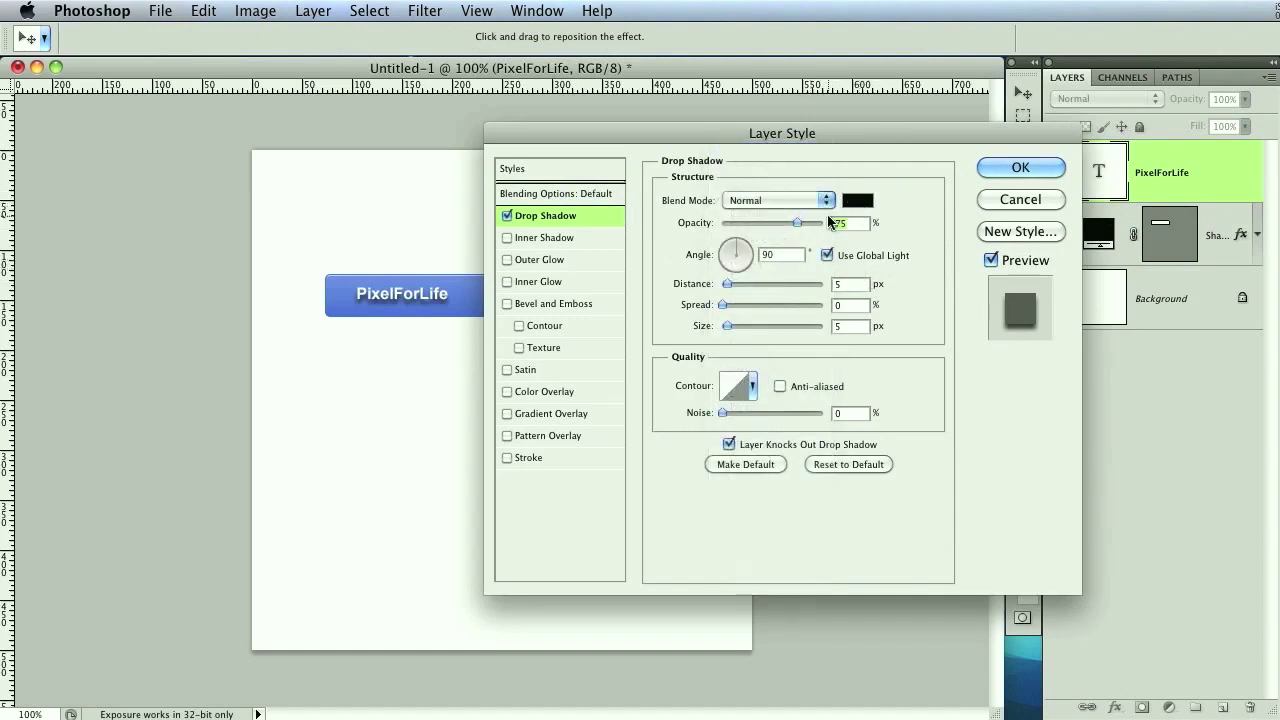
double_click(853, 284)
type("1")
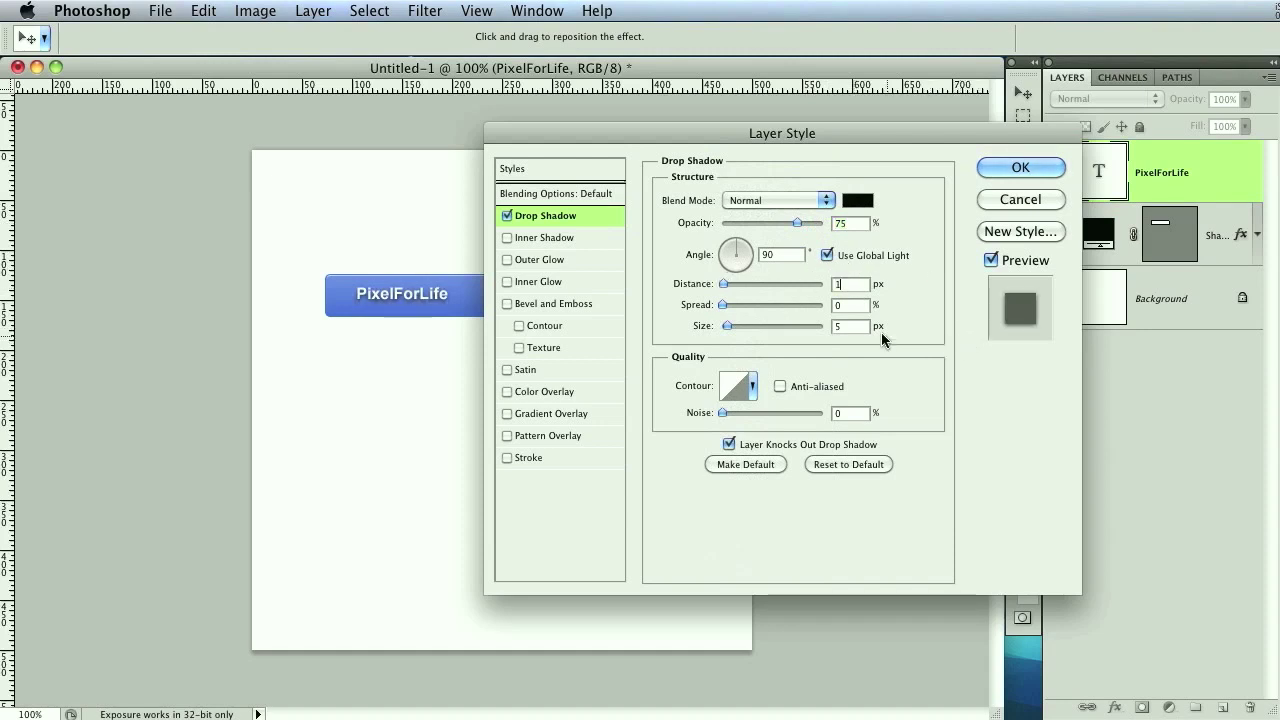
Set the shadow's spread to 100%, size 0, and a 90° angle without global light
left_click_drag(751, 305, 863, 314)
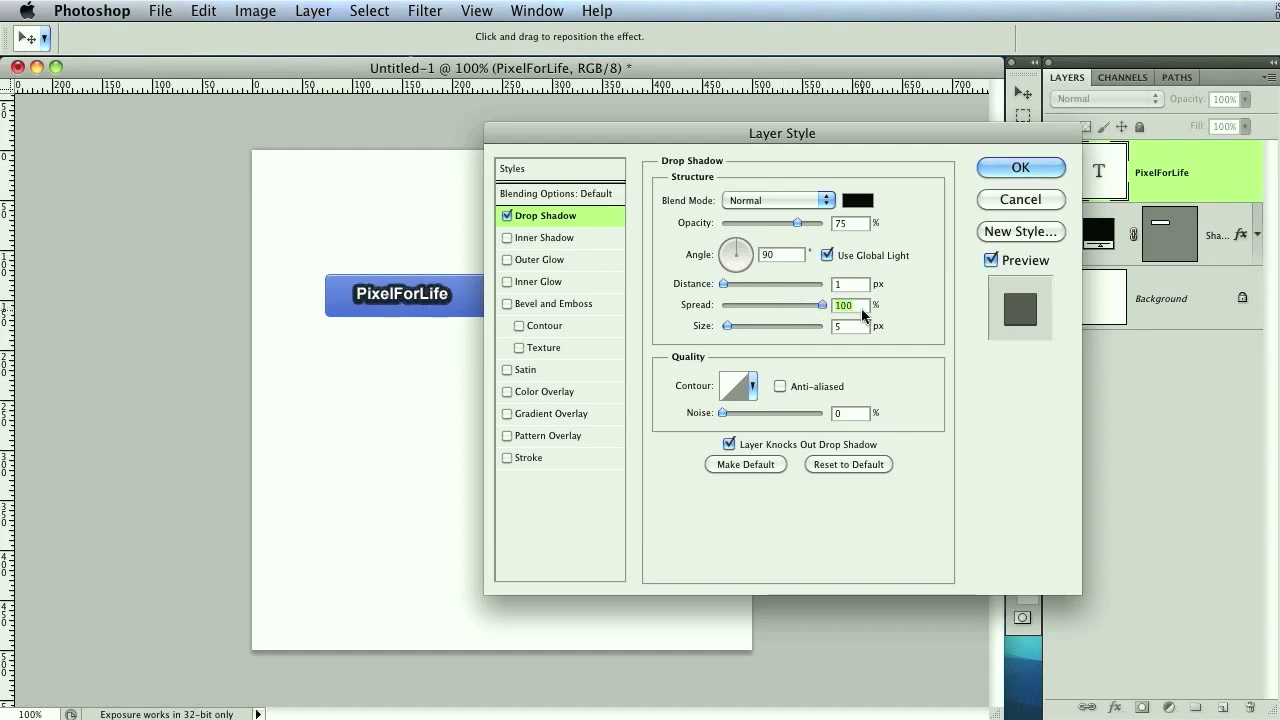
double_click(849, 326)
type("0")
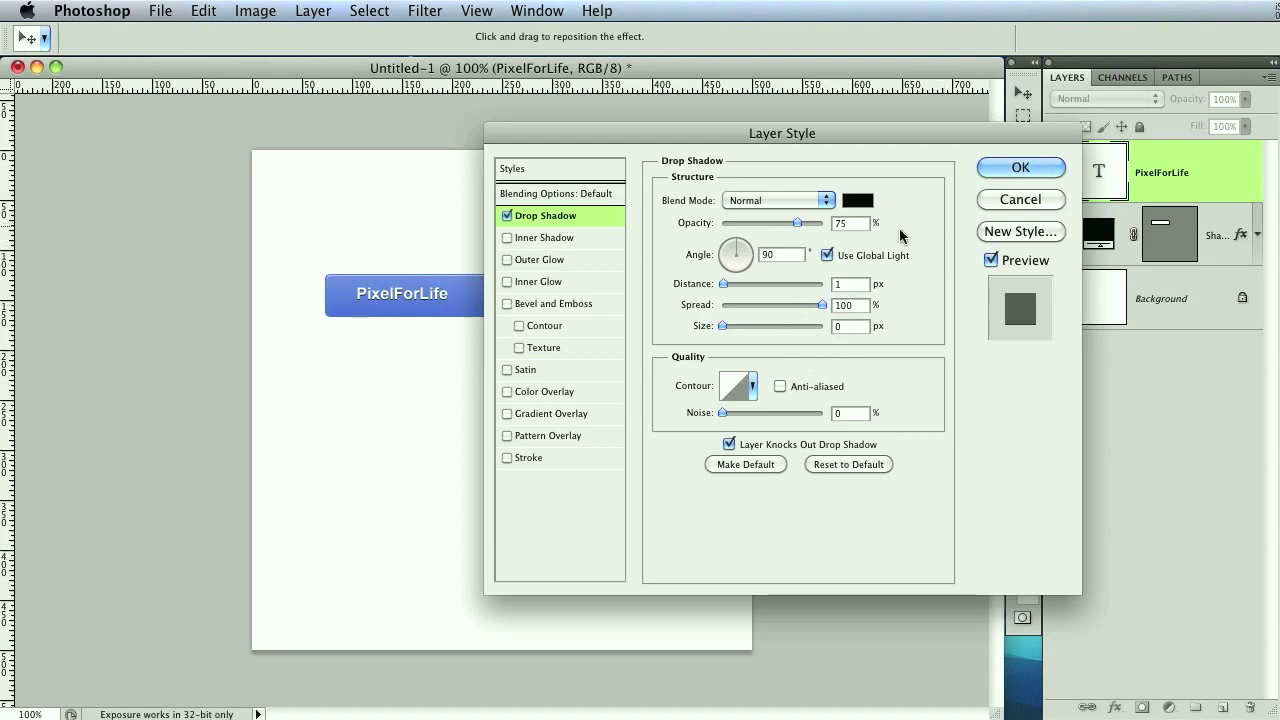
left_click(840, 258)
left_click(735, 262)
left_click(740, 268)
left_click(736, 247)
type("90")
left_click_drag(881, 137, 941, 138)
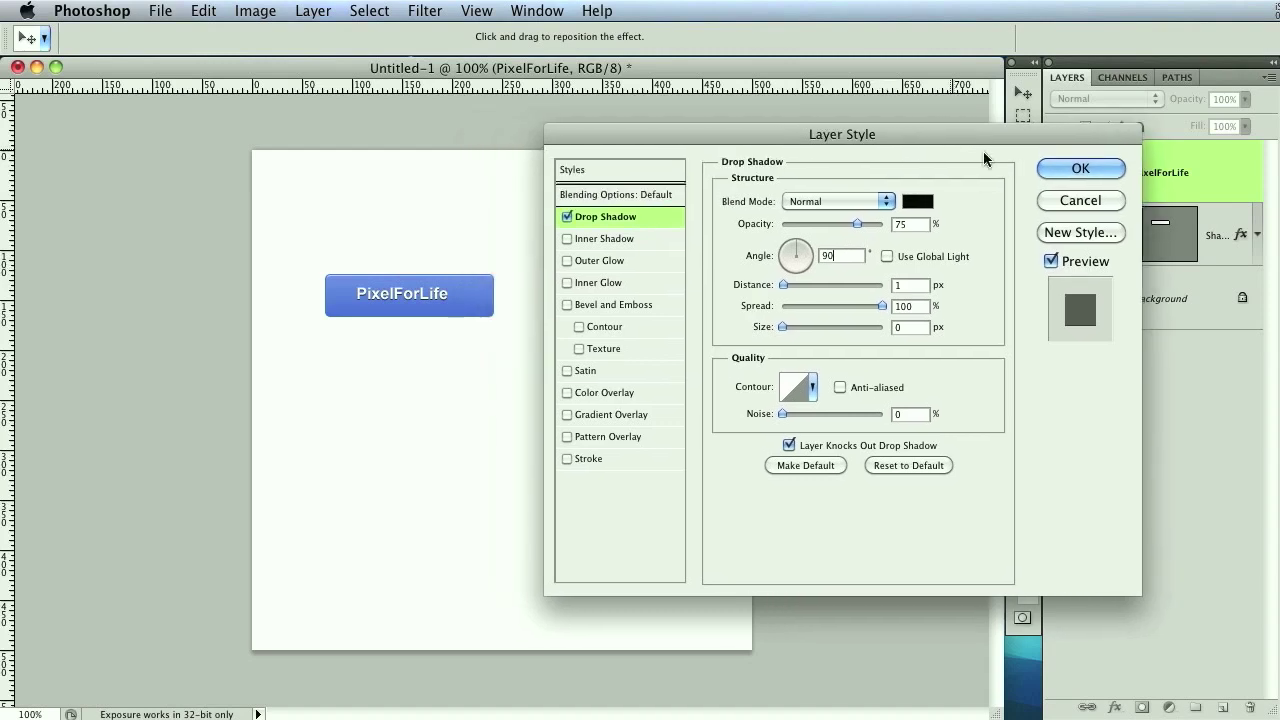
left_click(1079, 170)
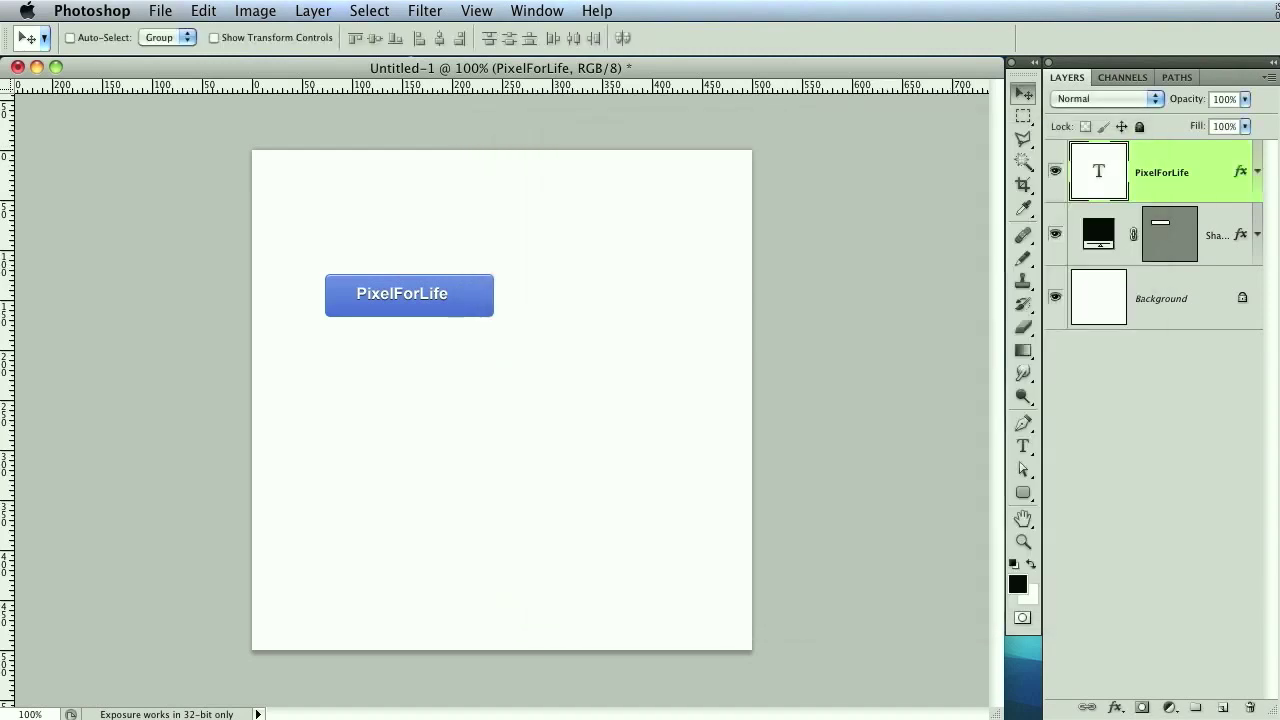
Add a new empty layer above Shape 1 and try a rectangular marquee near the button
left_click(1226, 260)
left_click(1222, 707)
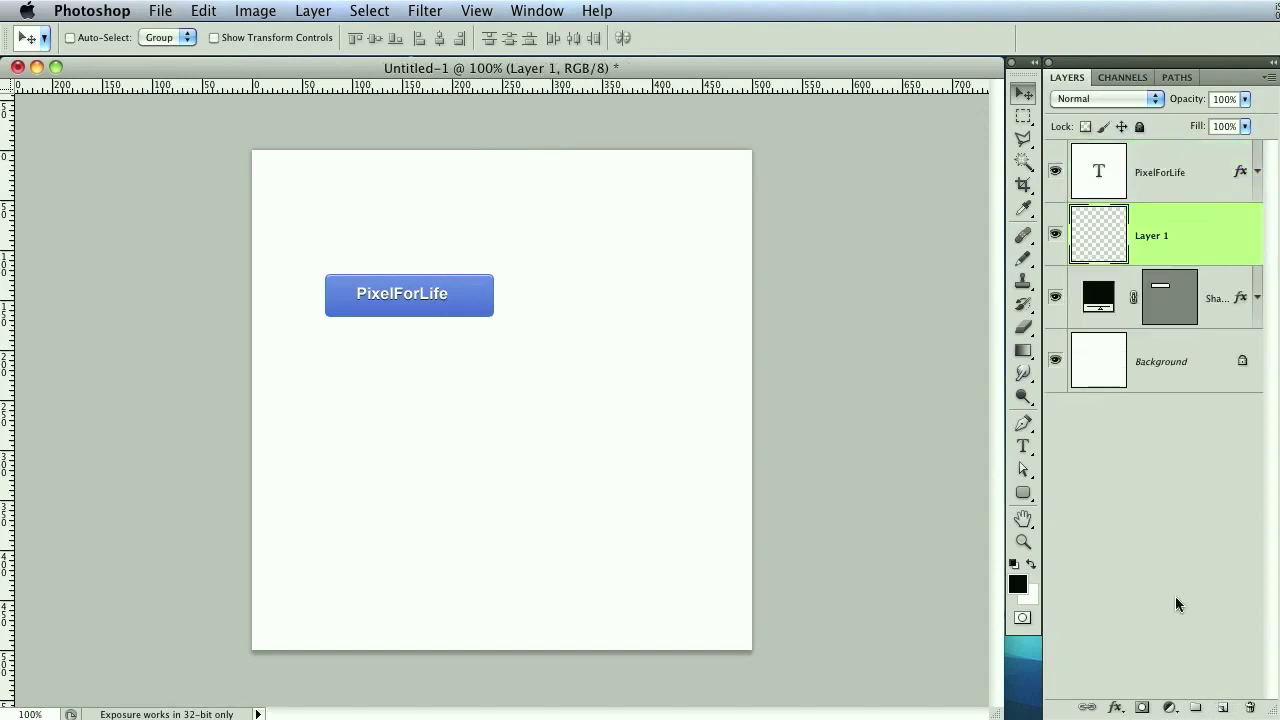
key("x")
left_click(1023, 116)
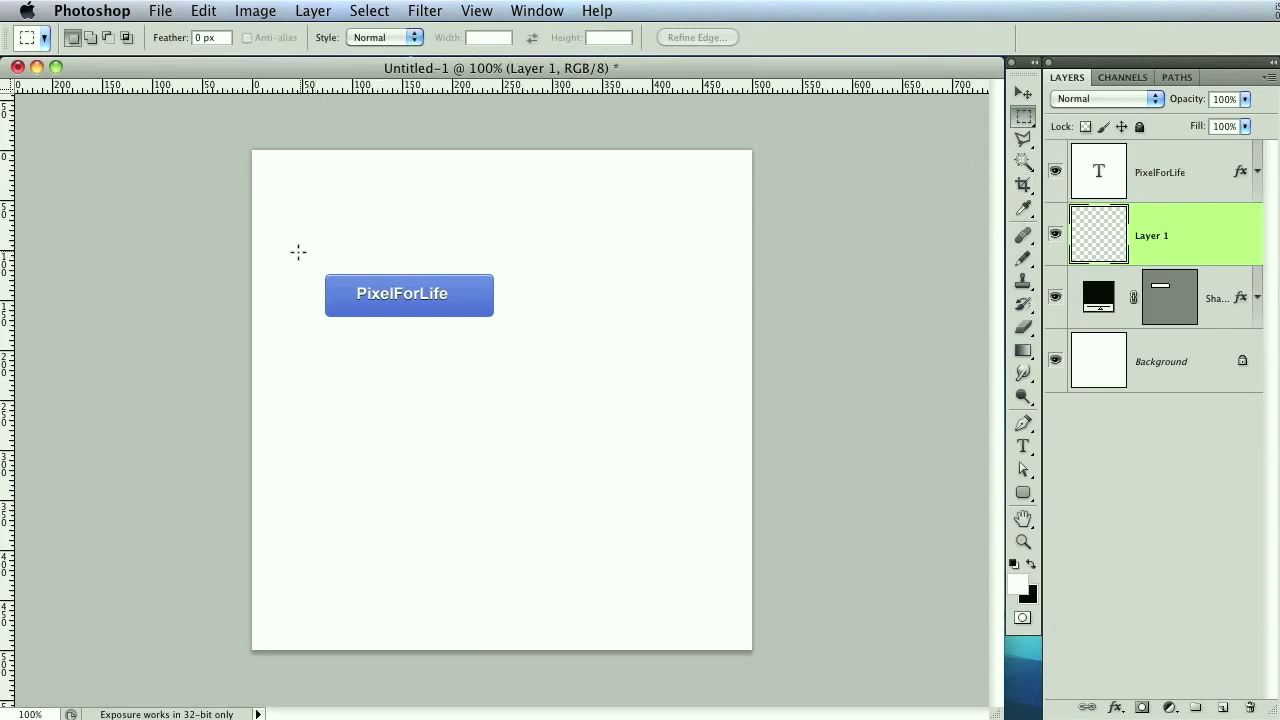
left_click_drag(449, 272, 537, 274)
left_click(576, 266)
left_click(1021, 116)
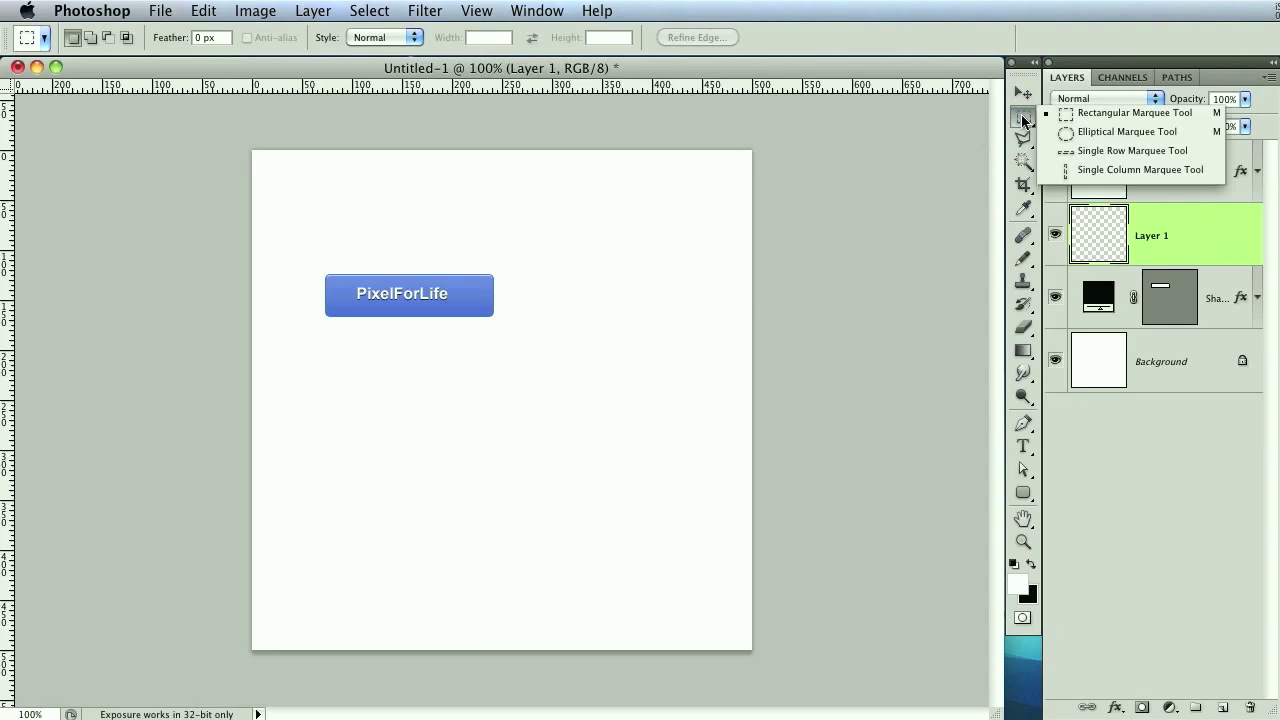
left_click(1023, 119)
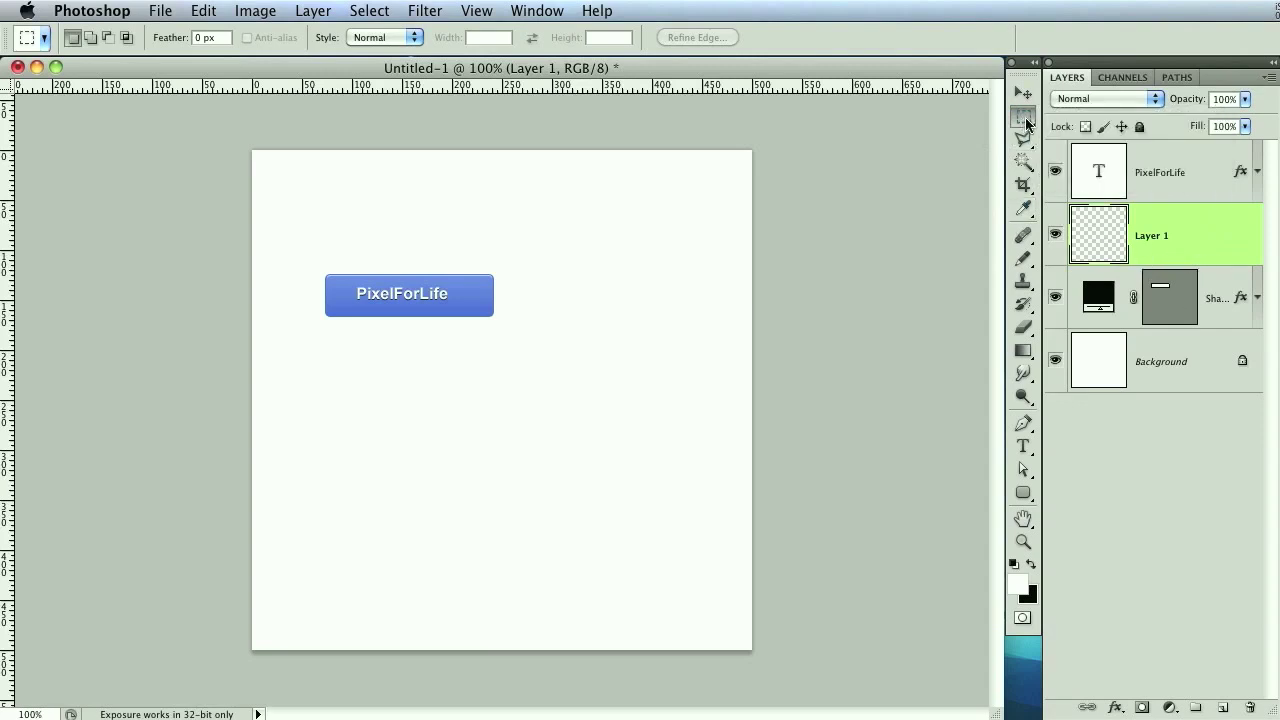
Choose the Rounded Rectangle Tool and select the Shape 1 layer
left_click(1025, 500)
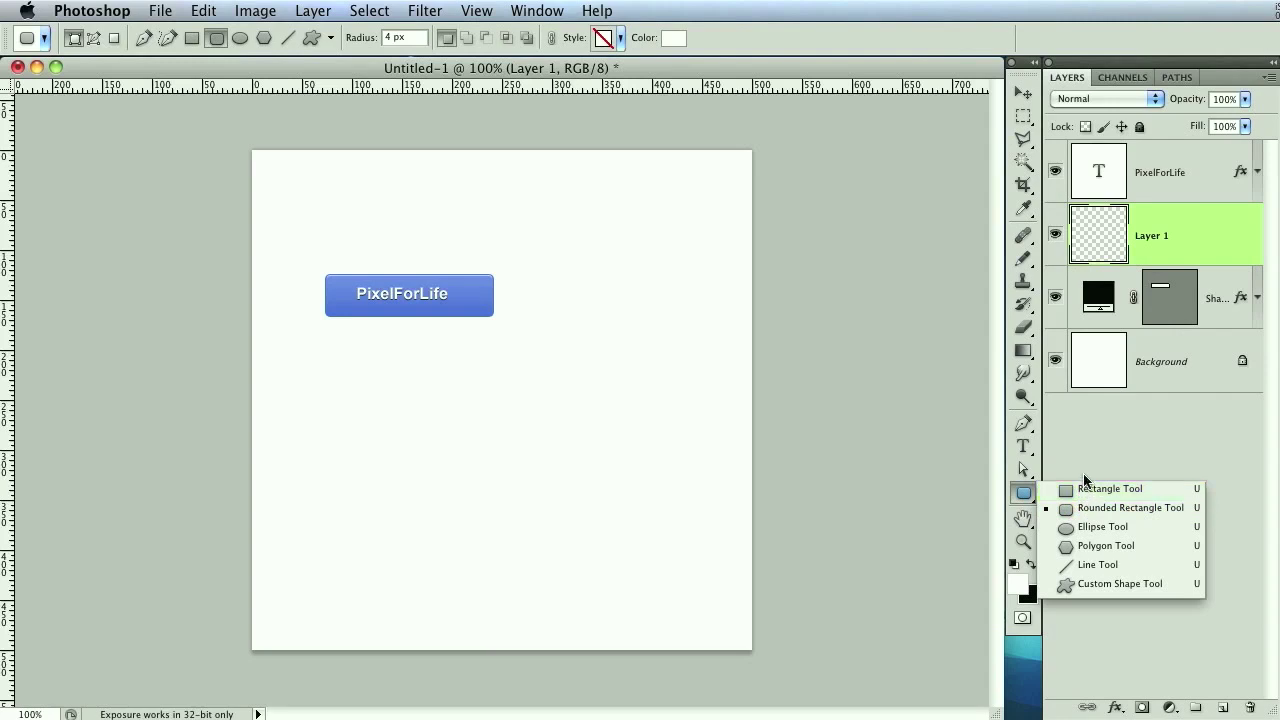
left_click(1096, 441)
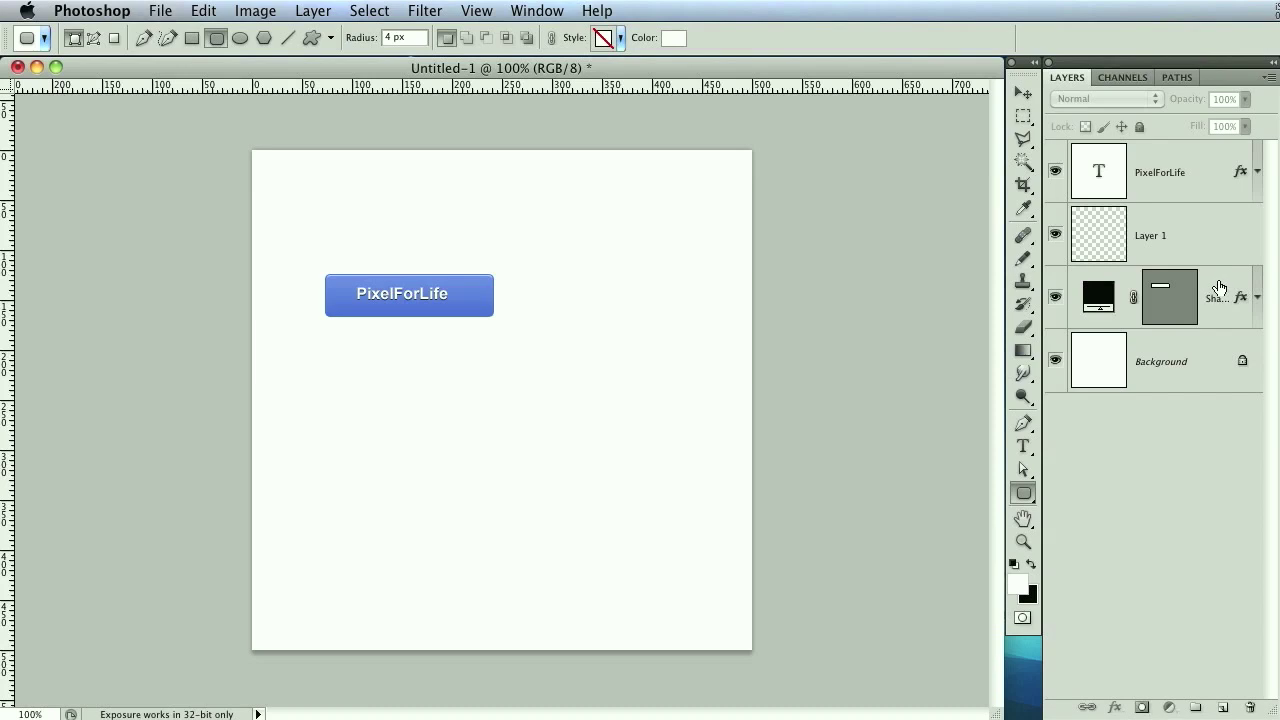
left_click(1219, 287)
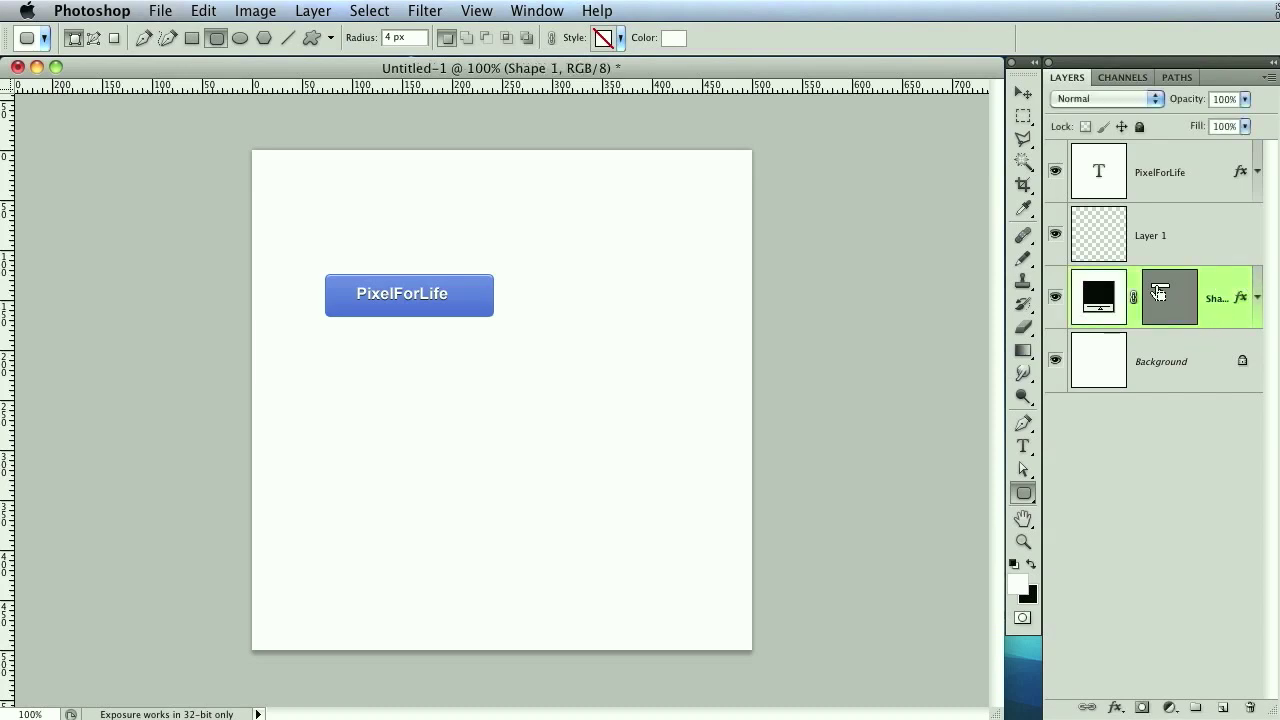
Duplicate Shape 1, delete the lower copy's effects, and clip the upper copy to it
key("super+j")
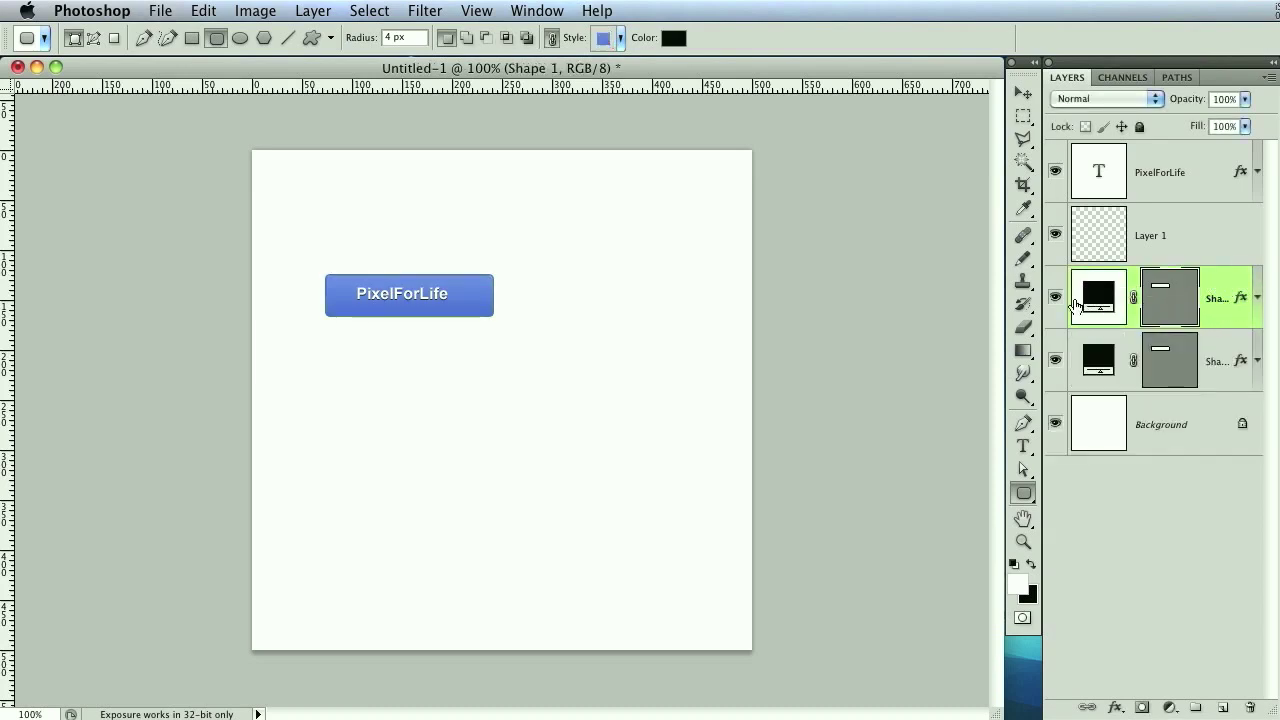
left_click(1240, 364)
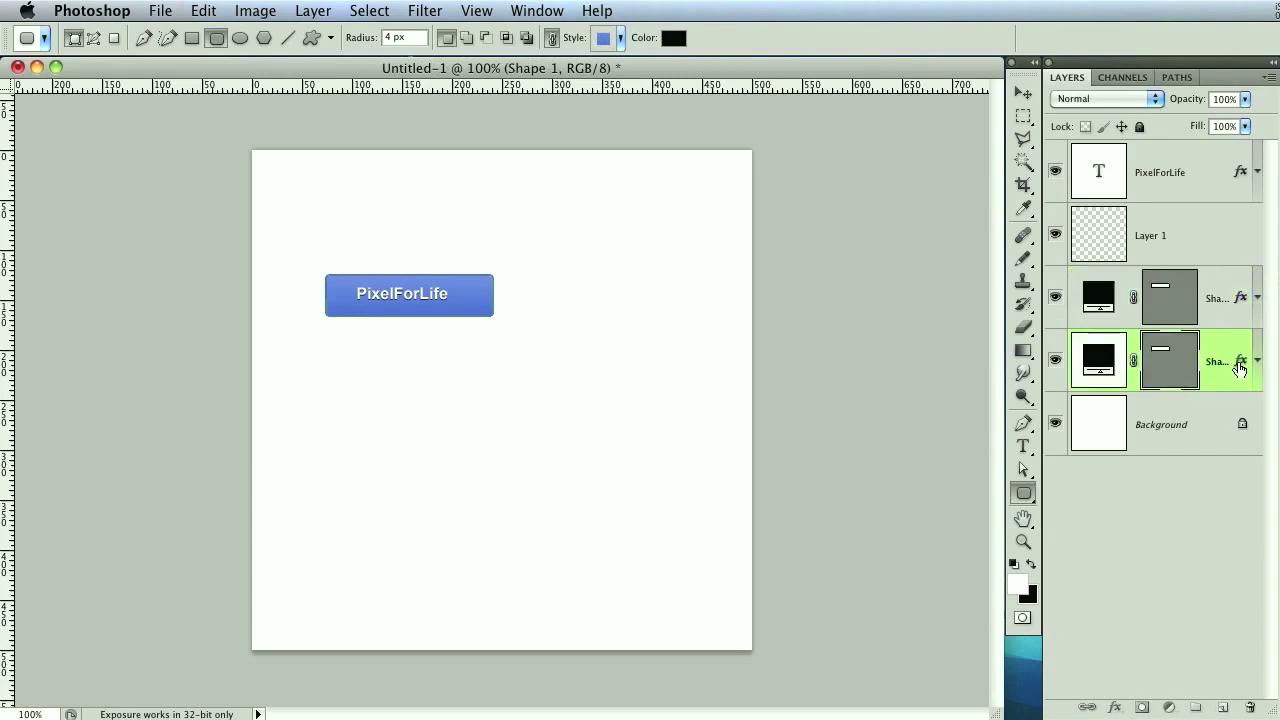
left_click_drag(1240, 366, 1247, 707)
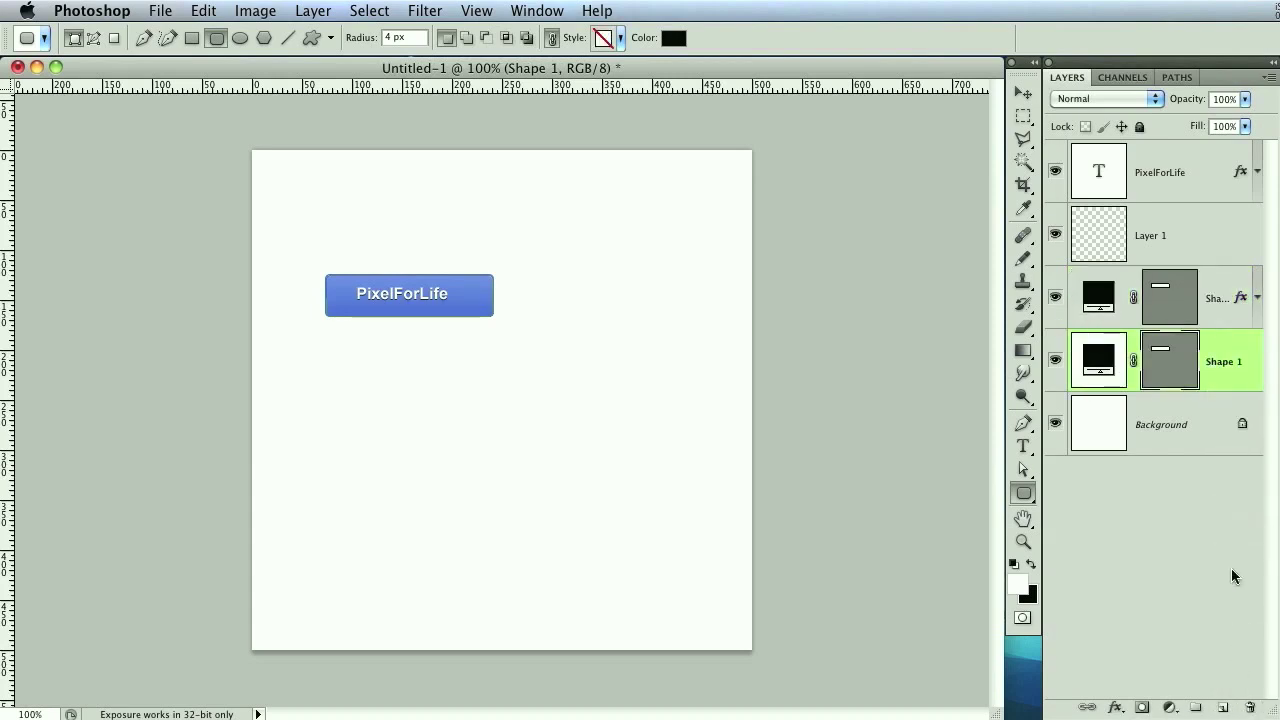
right_click(1222, 289)
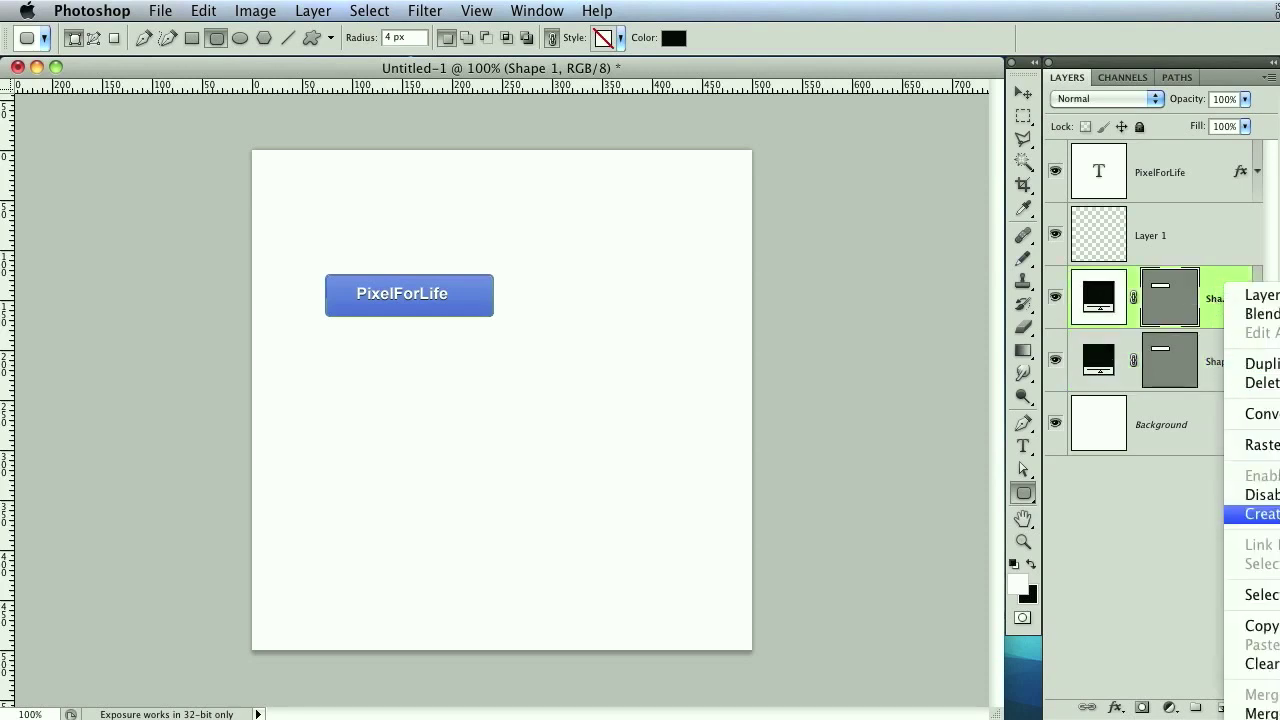
left_click(1260, 514)
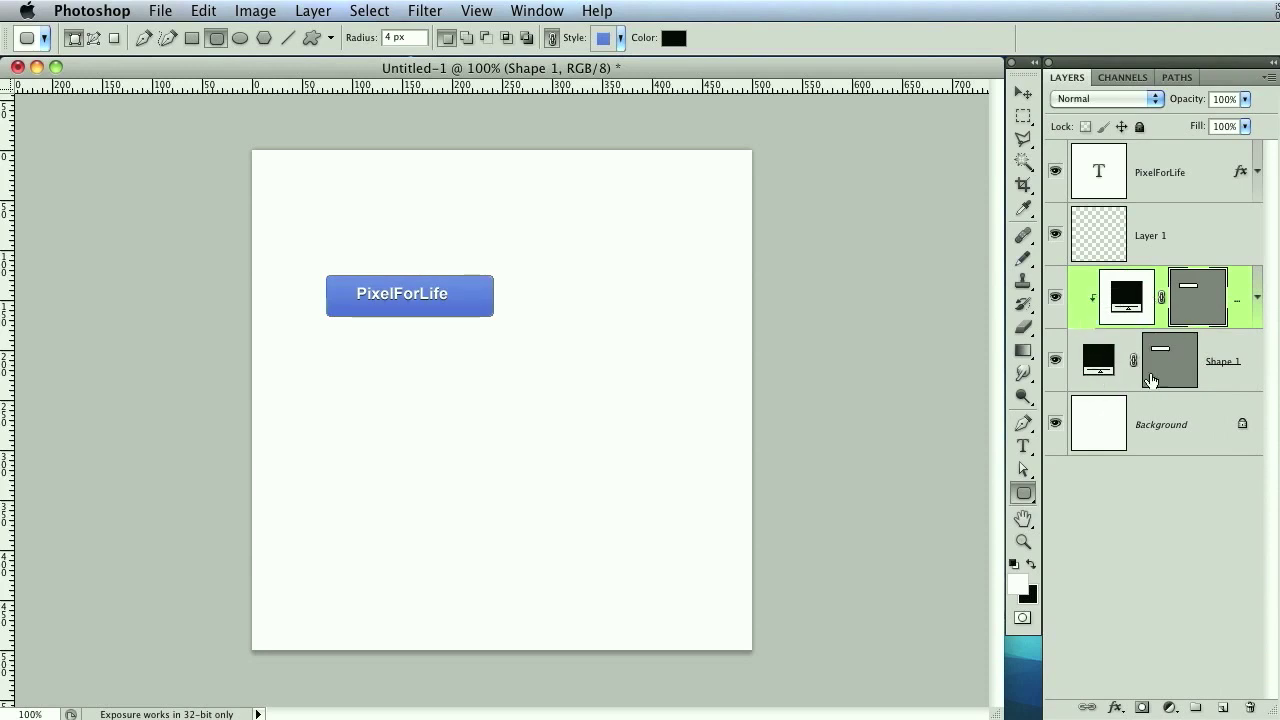
Lower the opacity of the bottom Shape 1 layer and select Layer 1
left_click(1229, 387)
left_click_drag(1188, 108, 1272, 128)
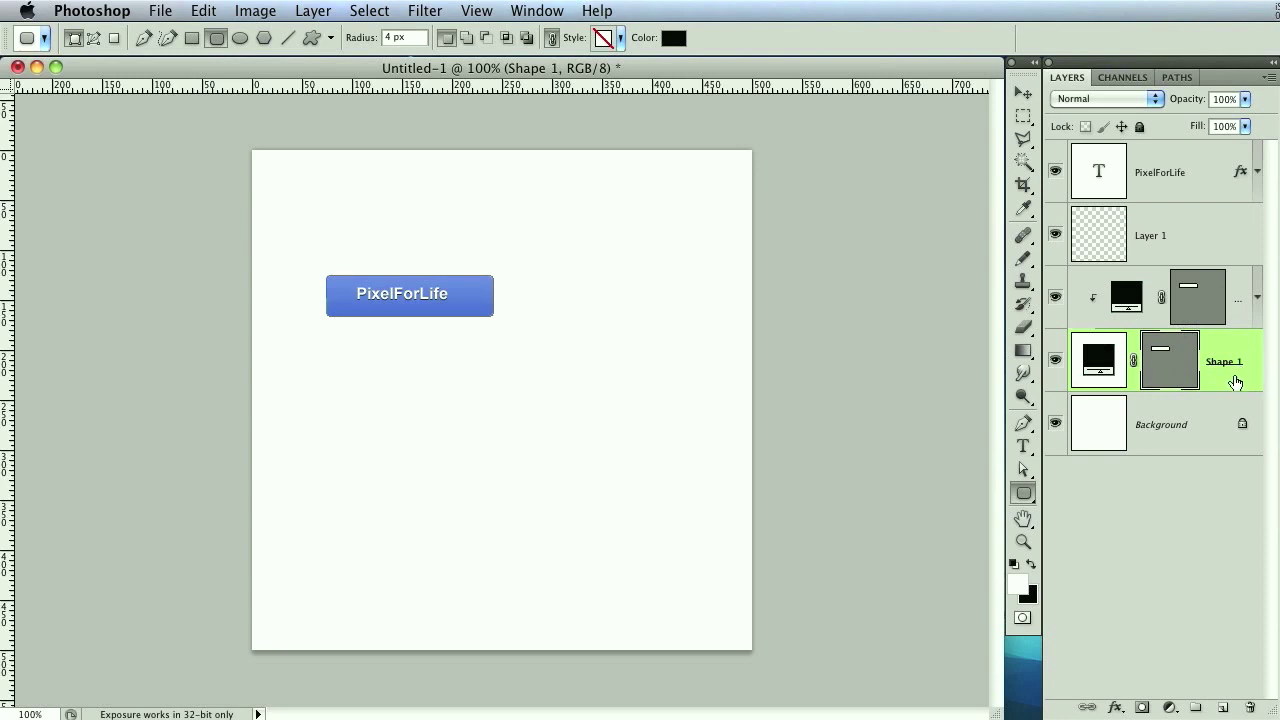
left_click(1173, 252)
Select the clipped shape copy and briefly expand its effects list
left_click(1086, 292, "alt")
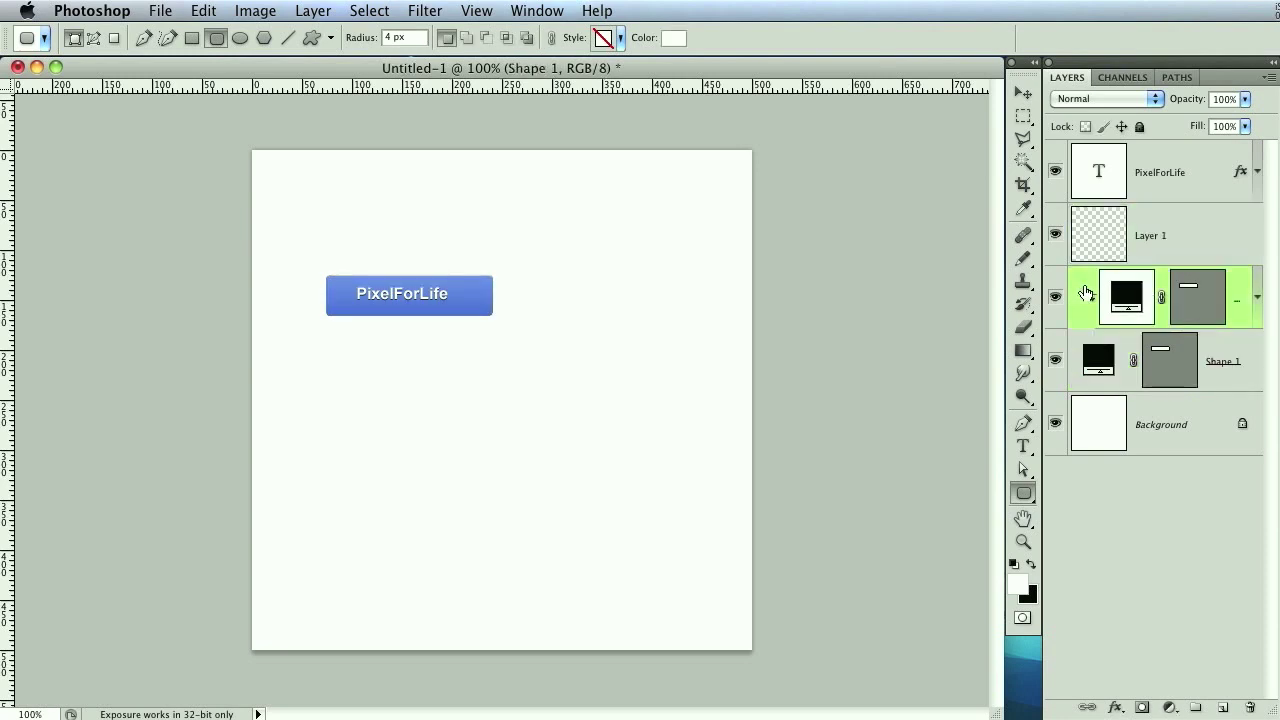
left_click(1255, 302)
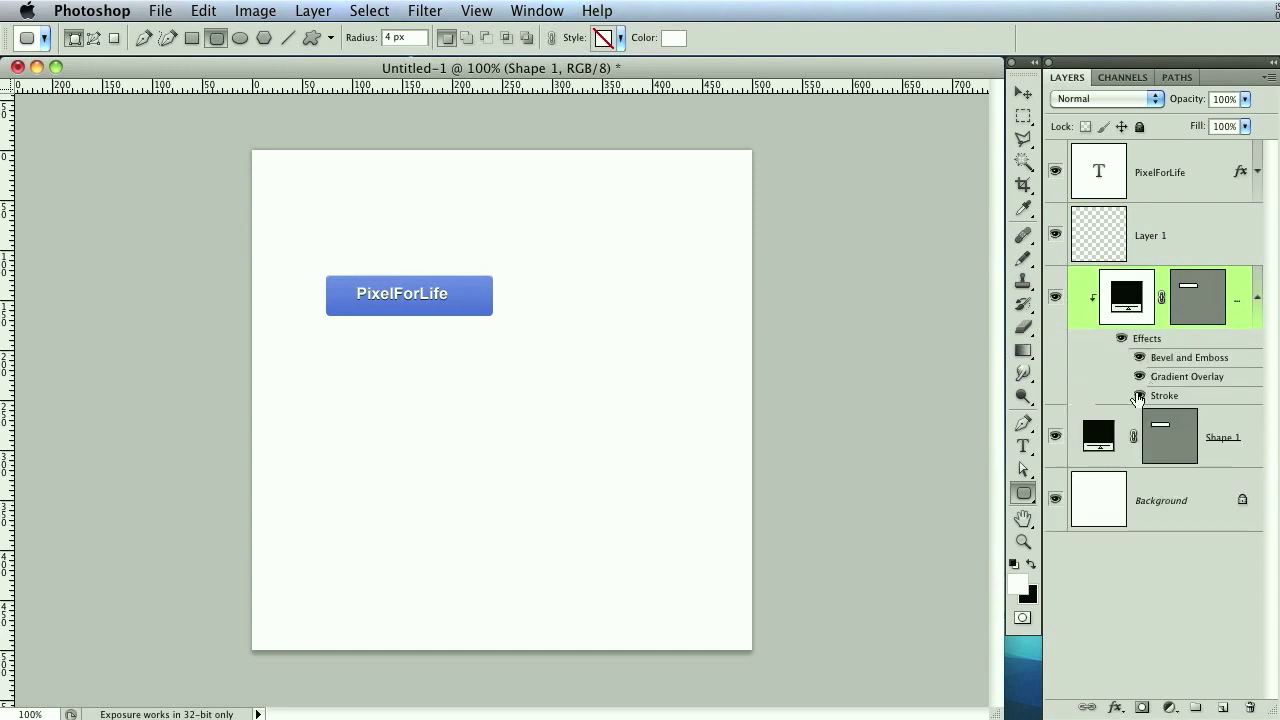
left_click(1257, 300)
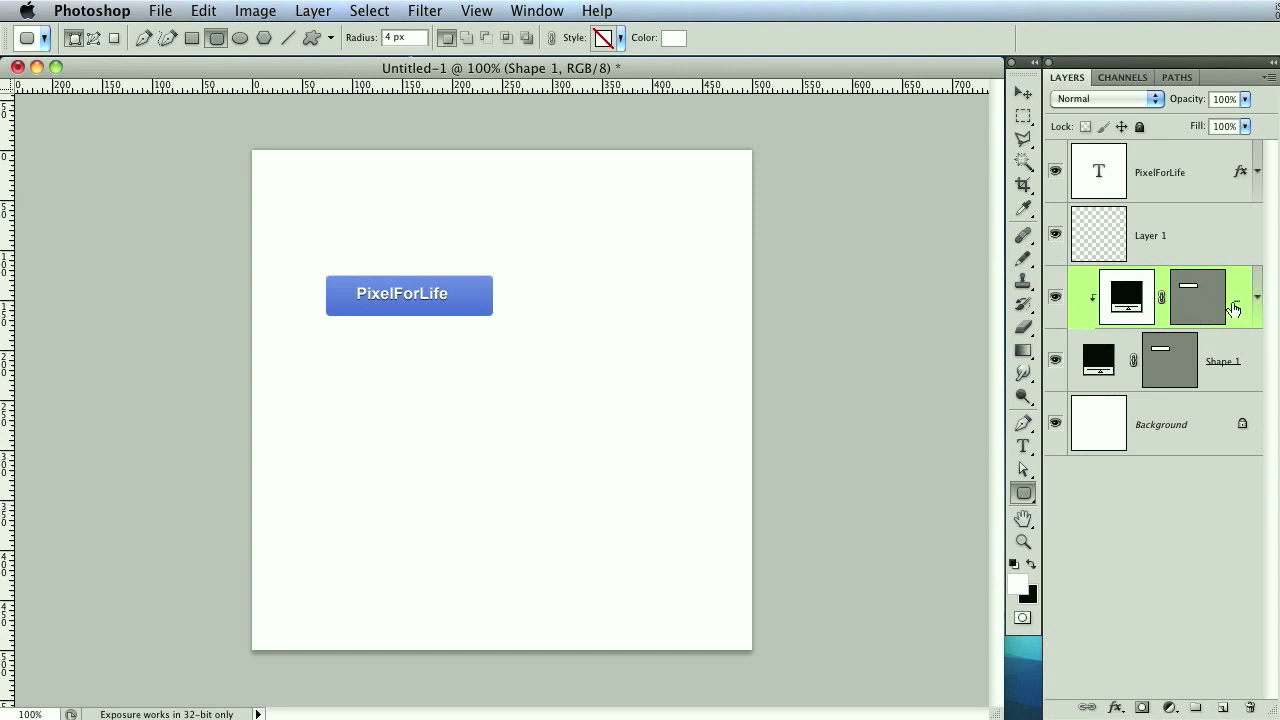
Give Shape 1 a 1 px stroke sampled from the button's blue #4775d1
double_click(1238, 345)
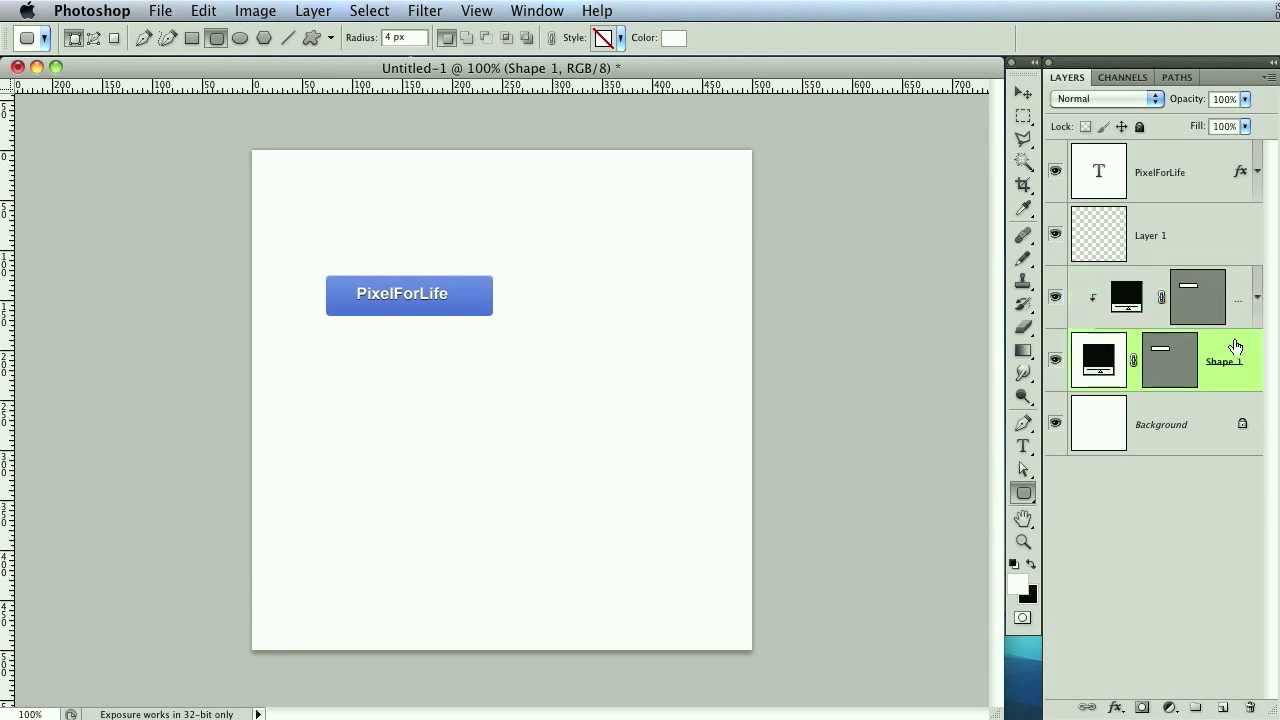
left_click(567, 458)
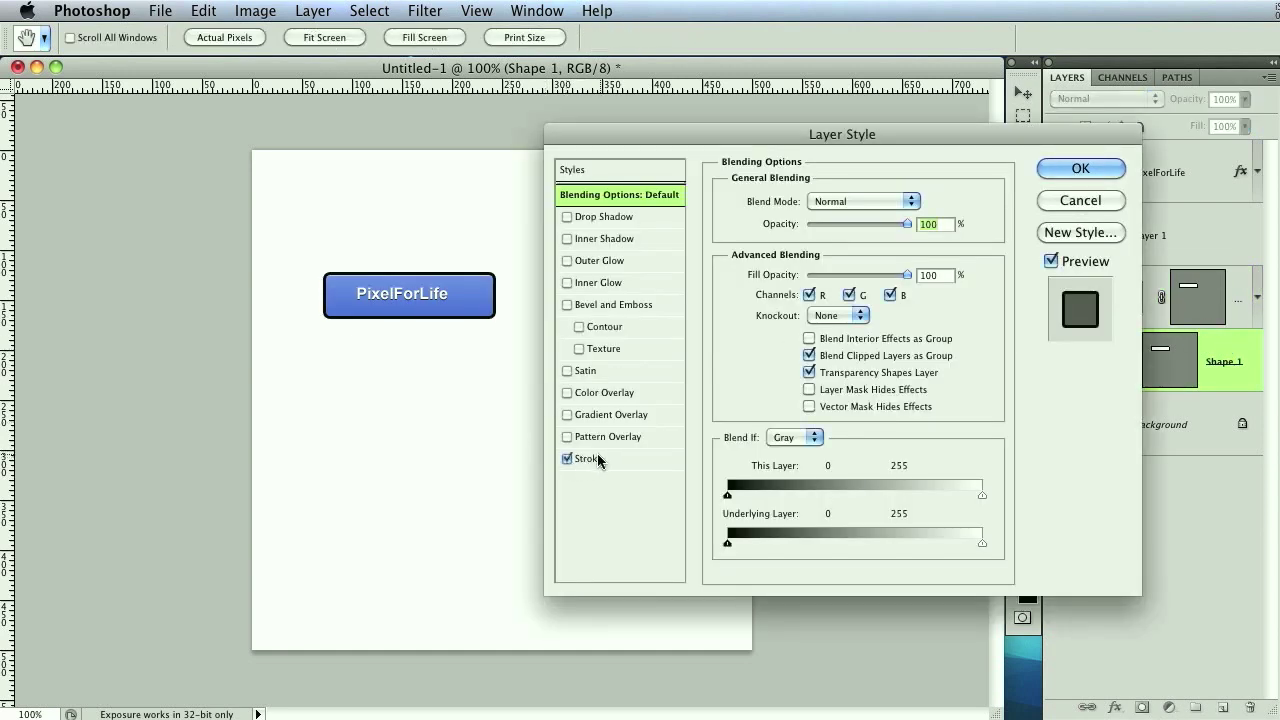
left_click(593, 458)
type("1")
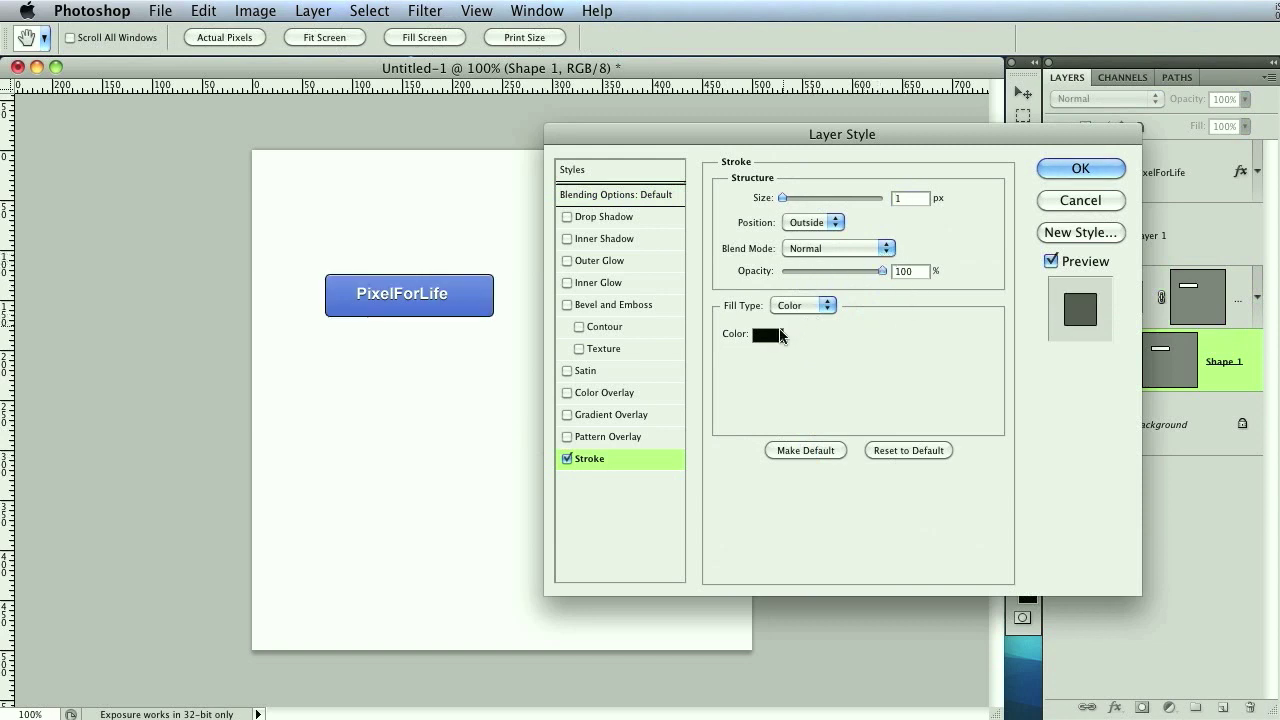
left_click(767, 334)
left_click(346, 319)
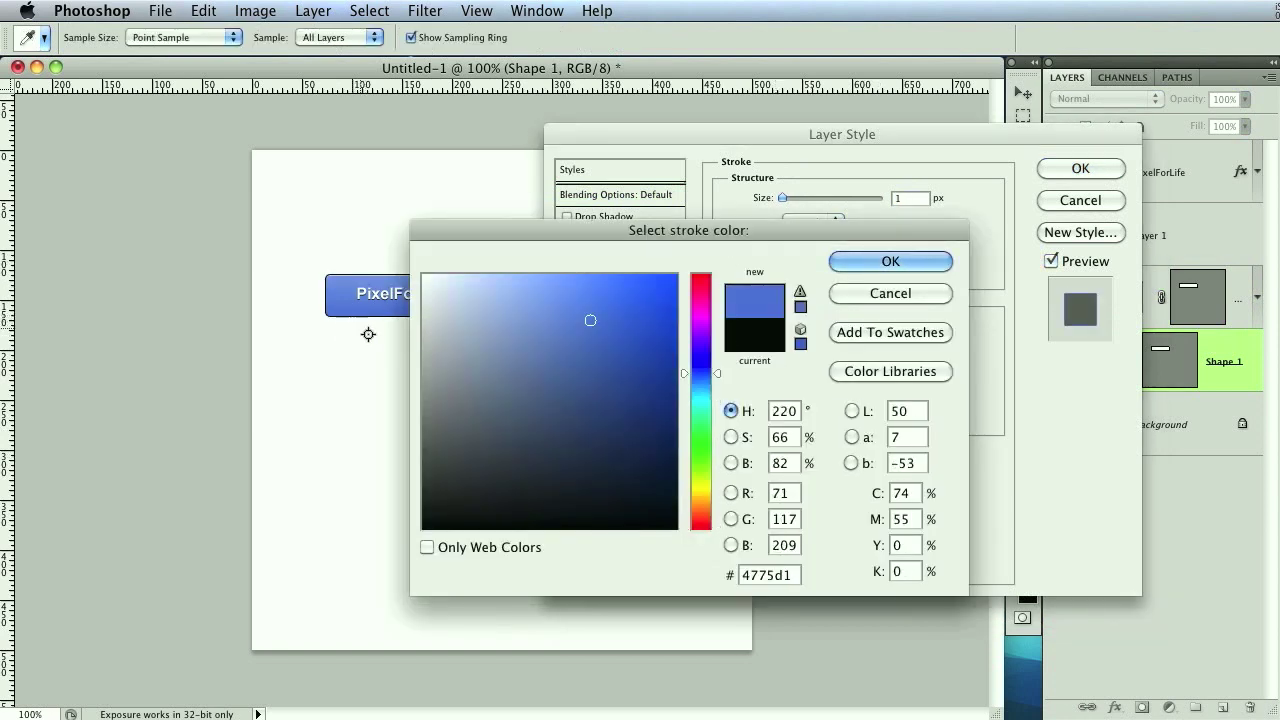
left_click_drag(767, 231, 791, 257)
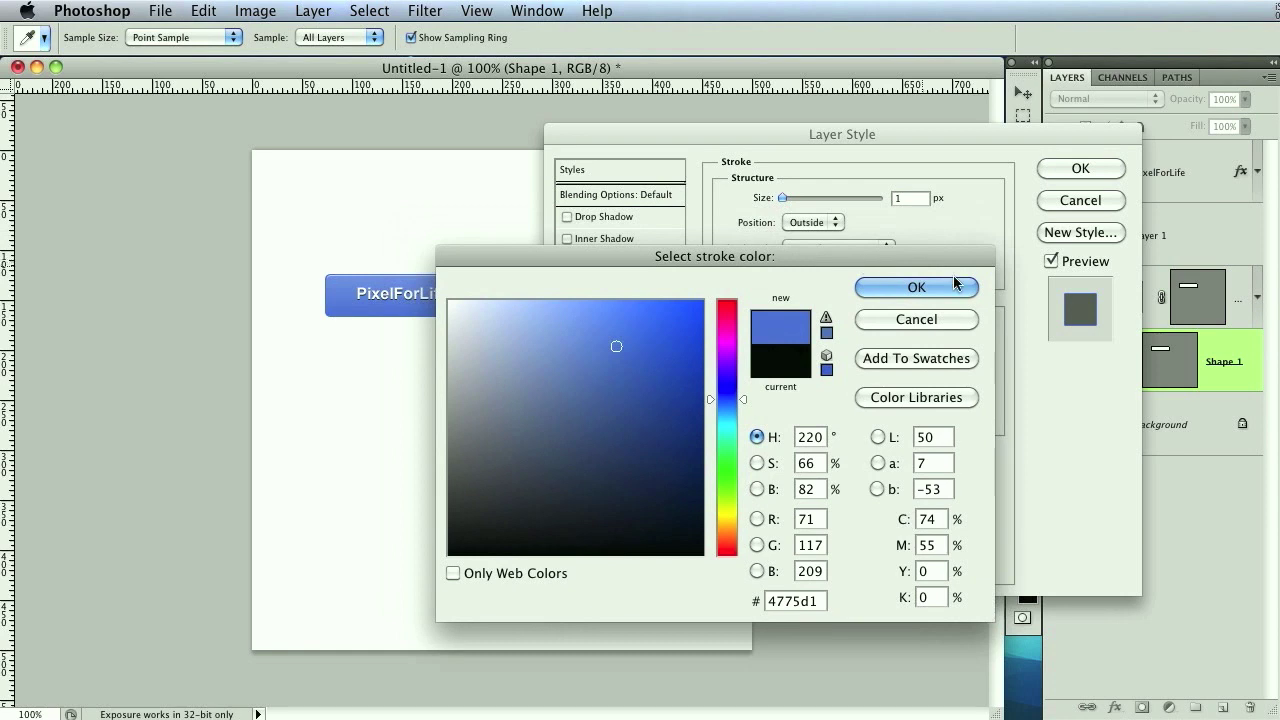
left_click(914, 286)
left_click(1112, 170)
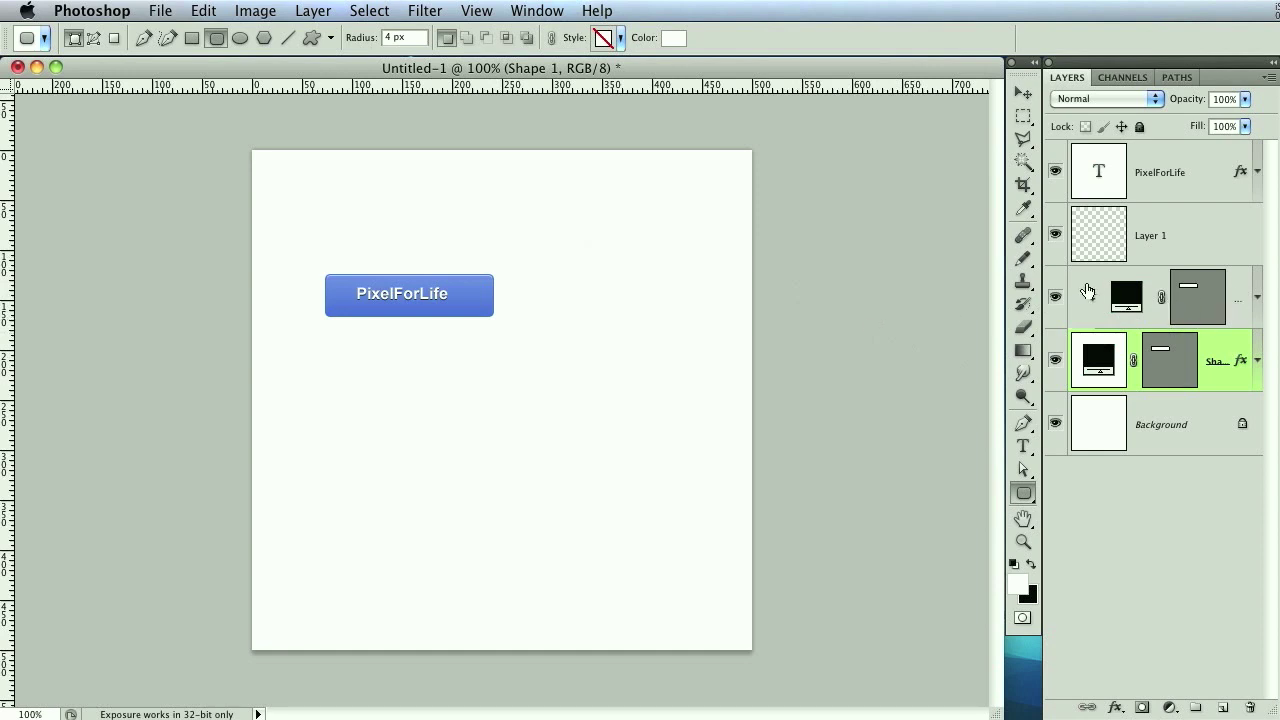
left_click(1080, 305)
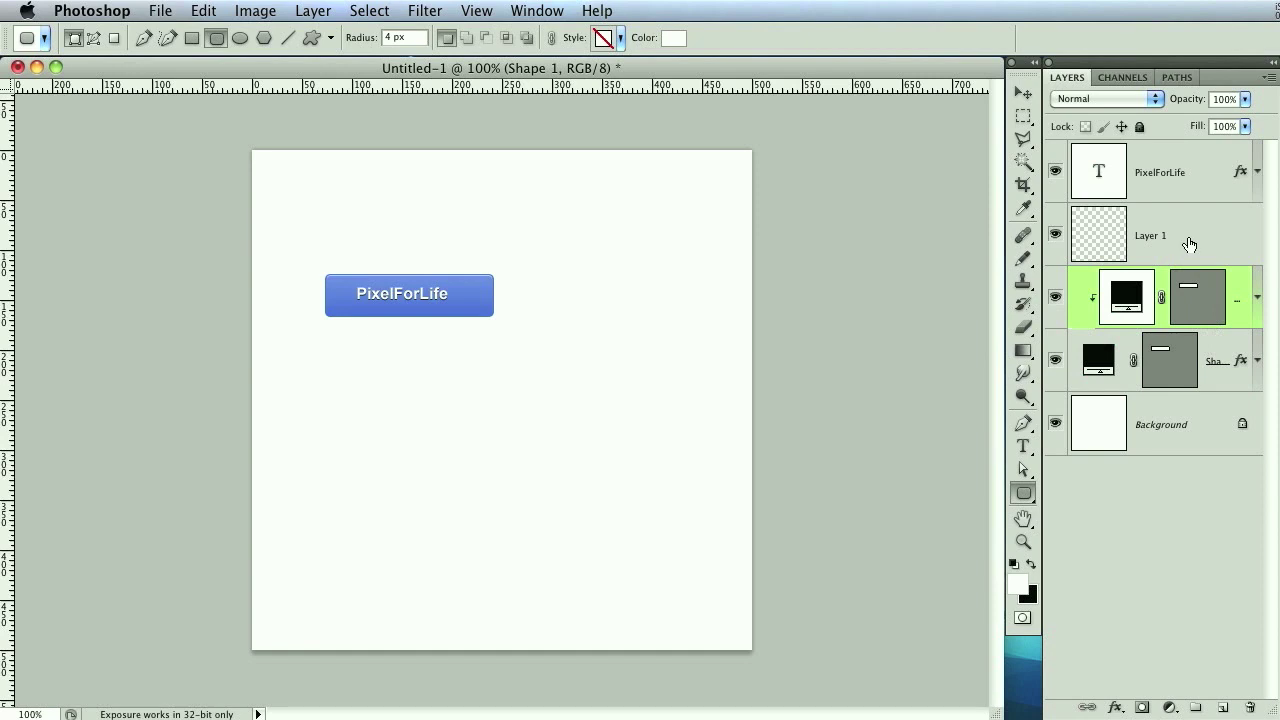
left_click(1150, 250)
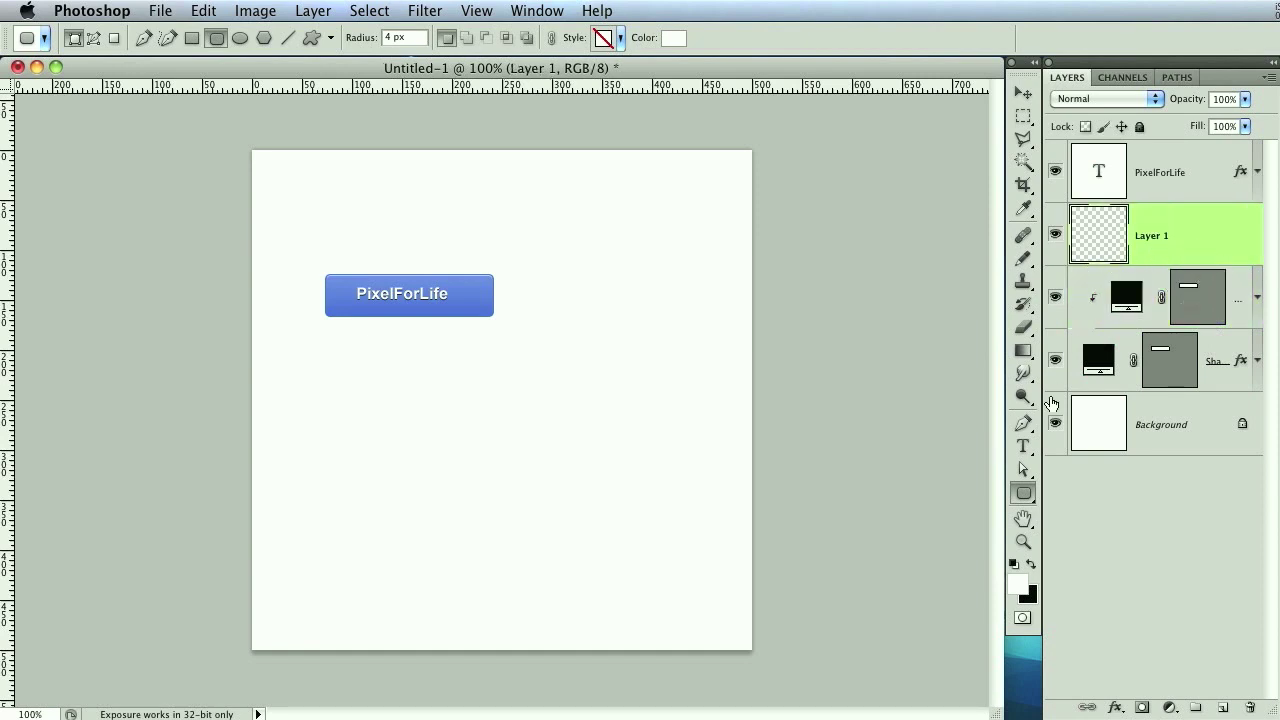
Draw a white rectangle, Shape 2, over the button's upper half and clip it to the button
left_click(1025, 493)
left_click(1095, 489)
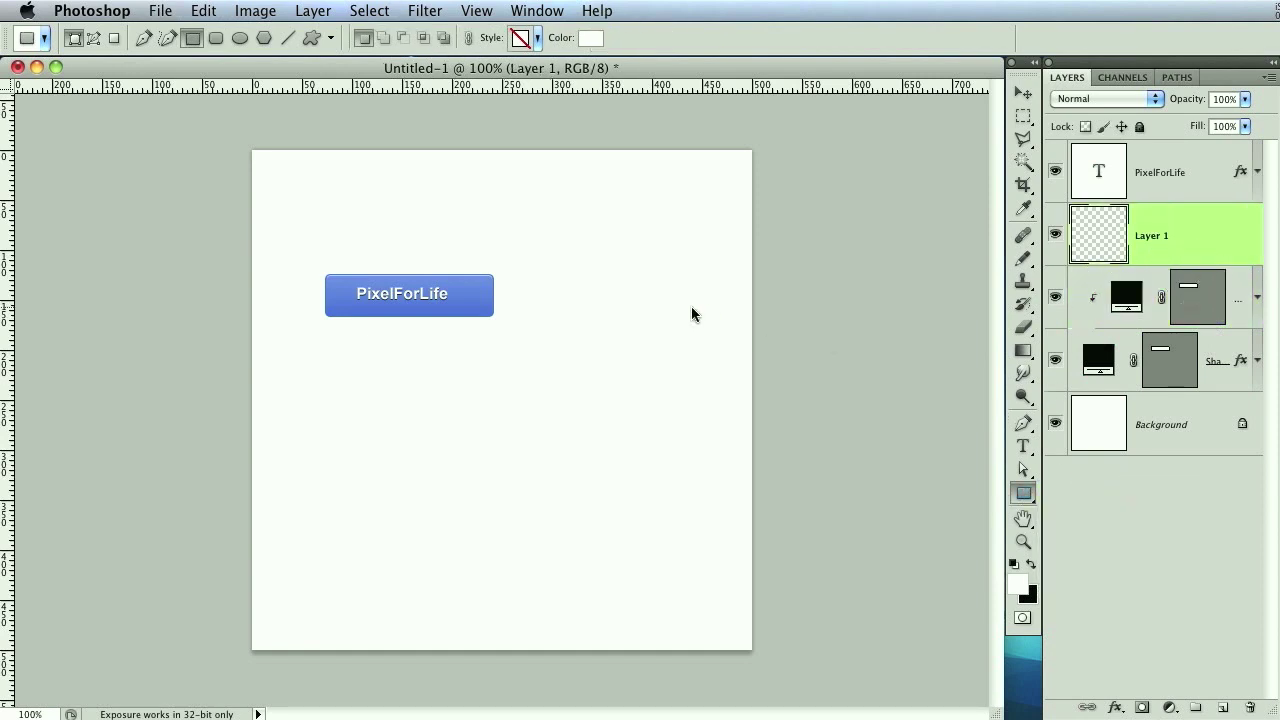
left_click(1023, 497)
left_click(1080, 491)
left_click_drag(286, 241, 529, 294)
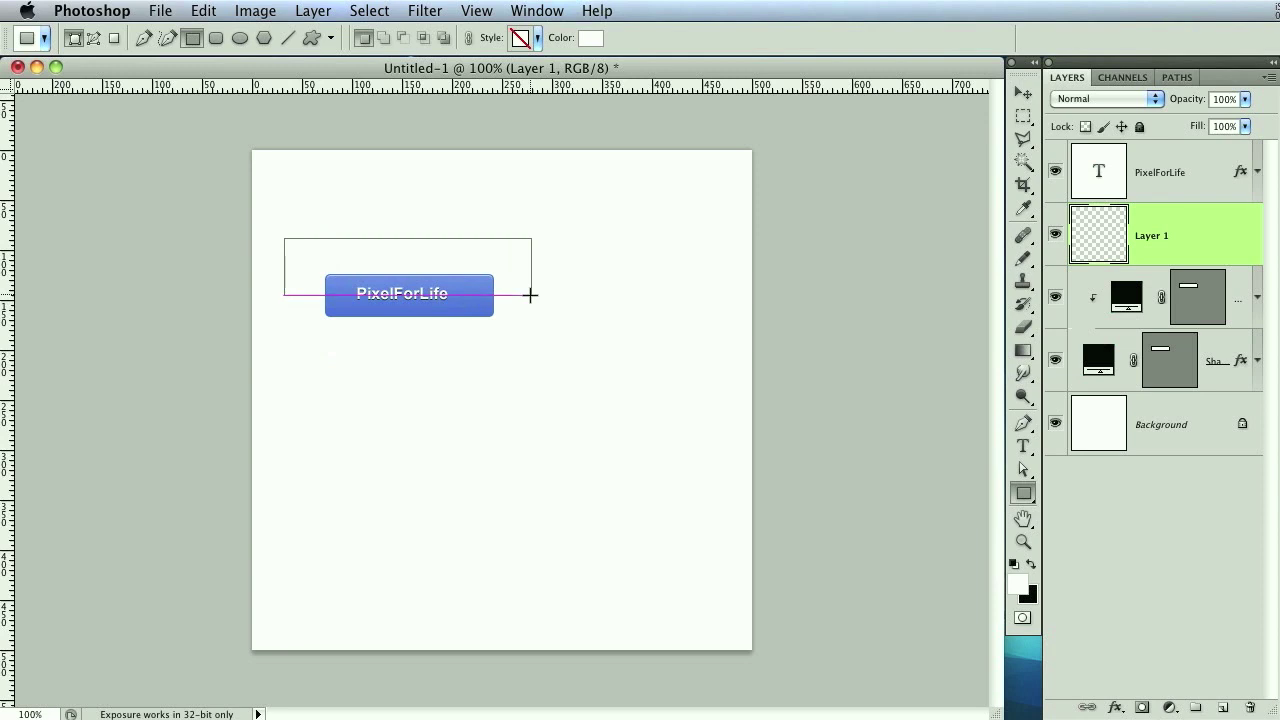
left_click_drag(530, 295, 529, 295)
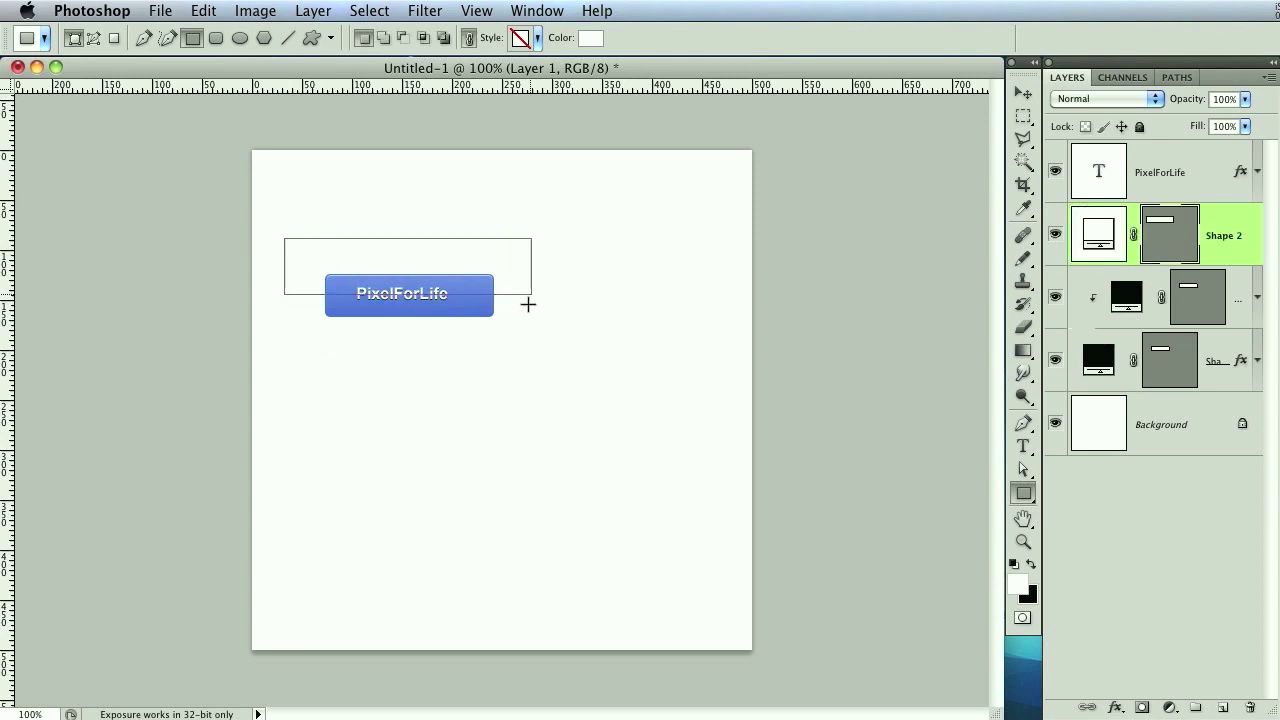
right_click(1213, 230)
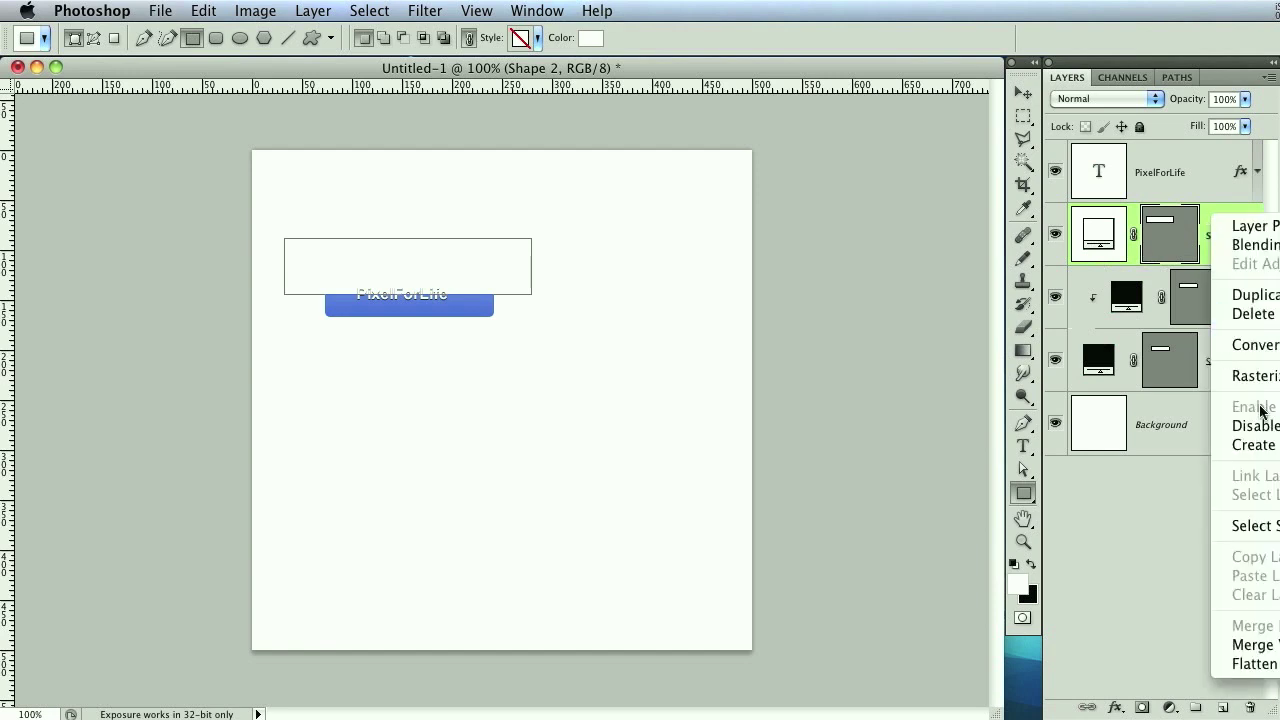
left_click(1251, 445)
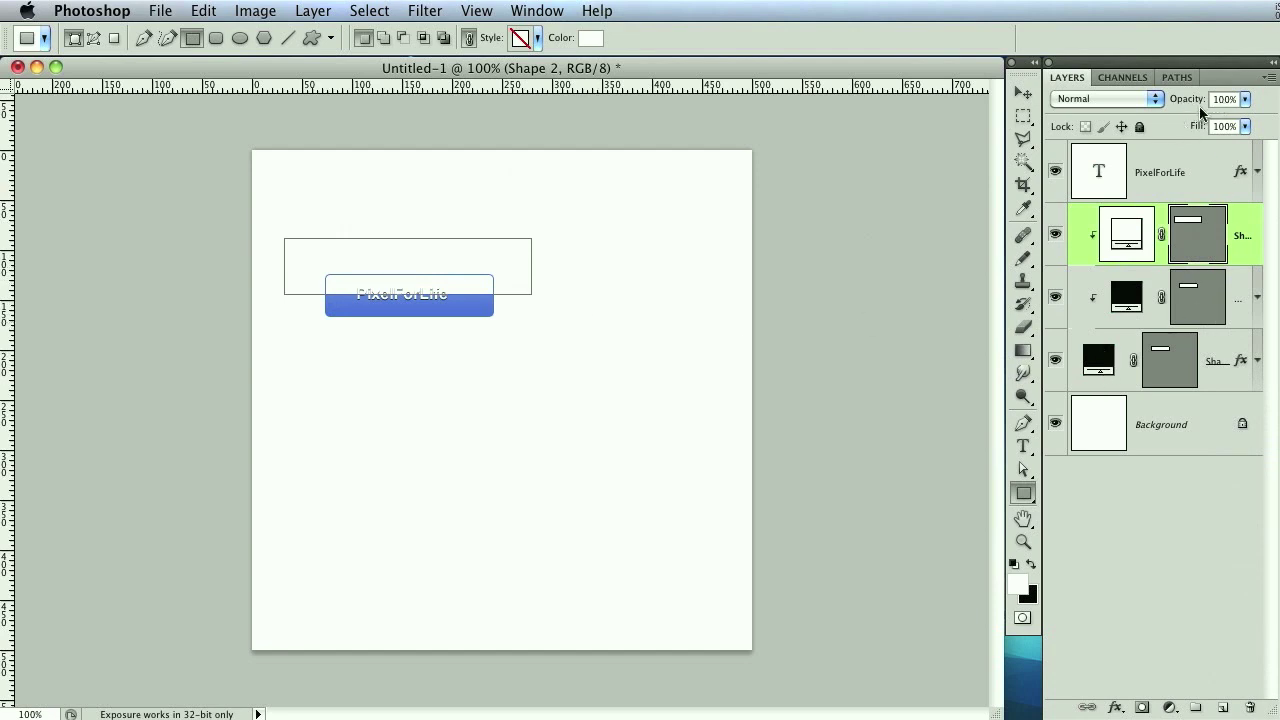
Hide the path outline and lower Shape 2's opacity to 6%
left_click_drag(1196, 104, 1112, 104)
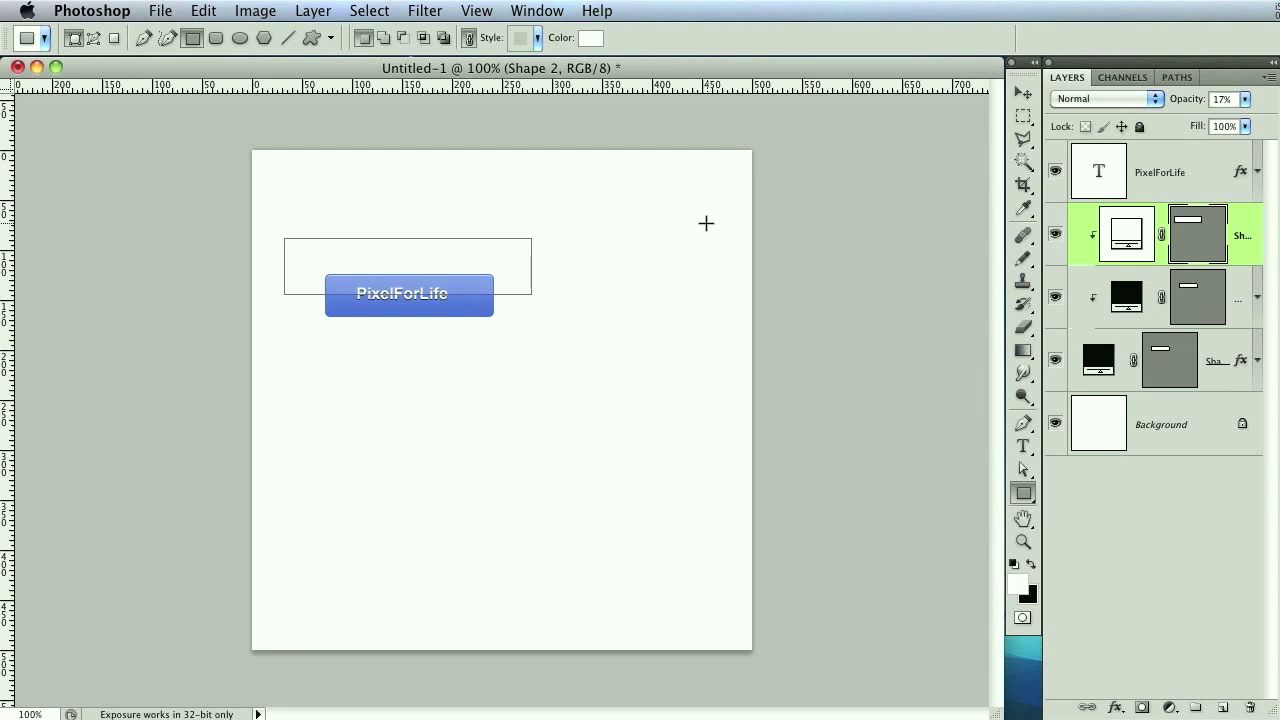
key("super+h")
key("super+h")
key("super+h")
key("super+h")
key("super+h")
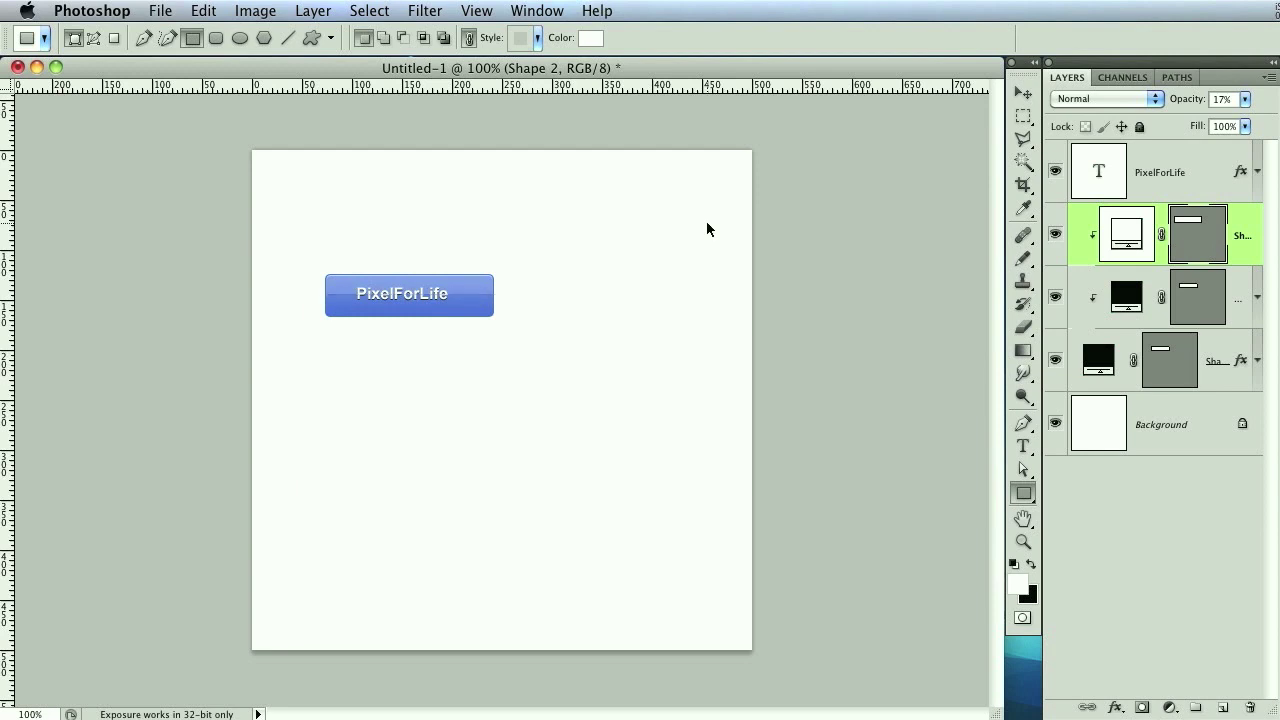
left_click(1022, 94)
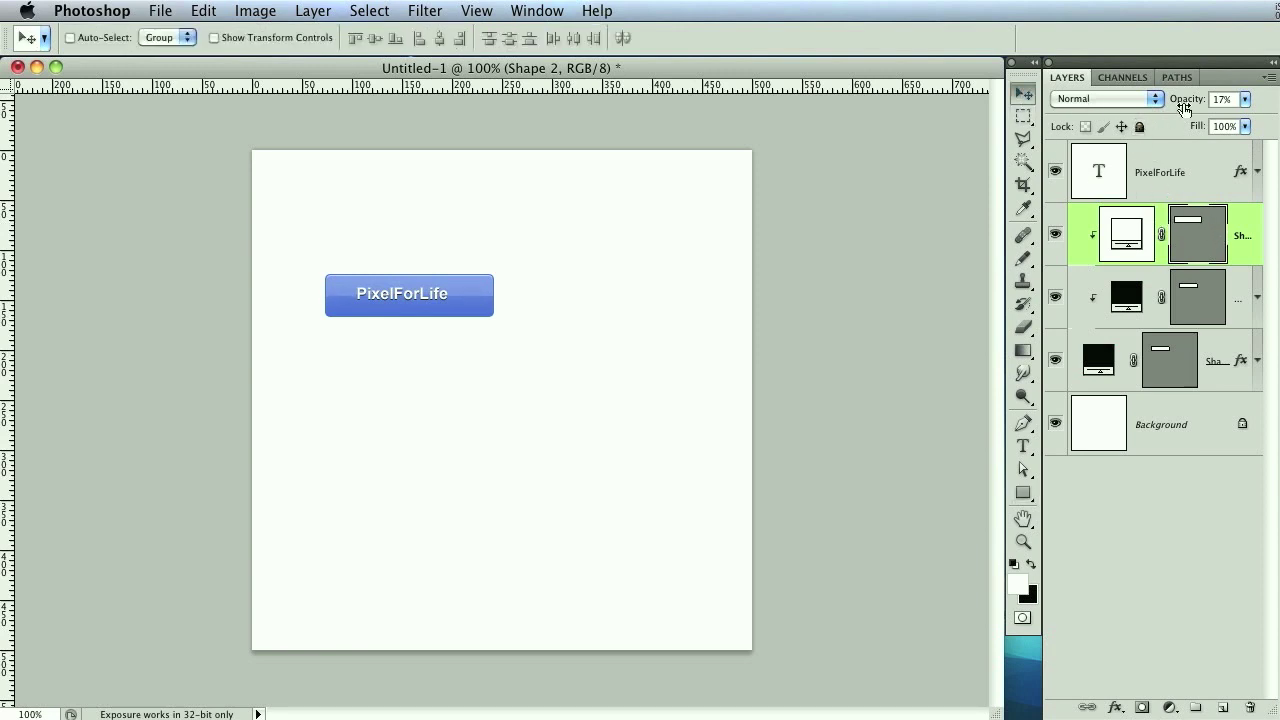
left_click_drag(1184, 108, 1157, 107)
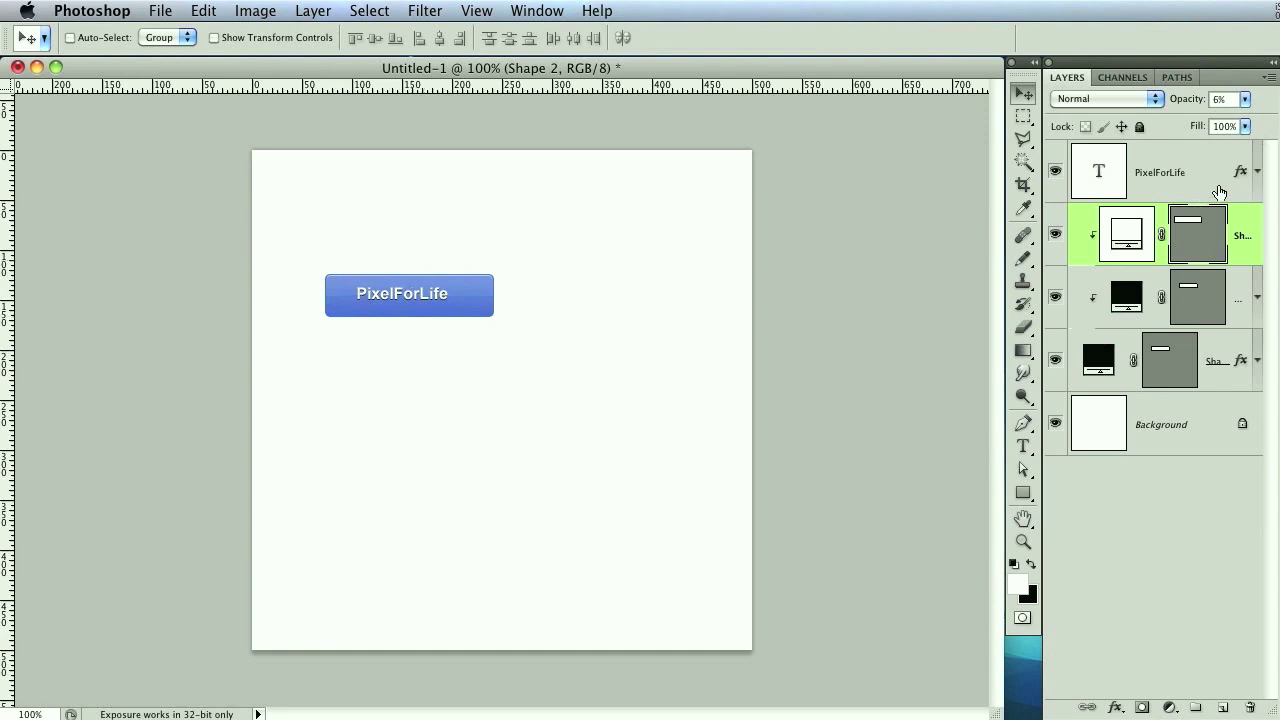
left_click(1174, 178)
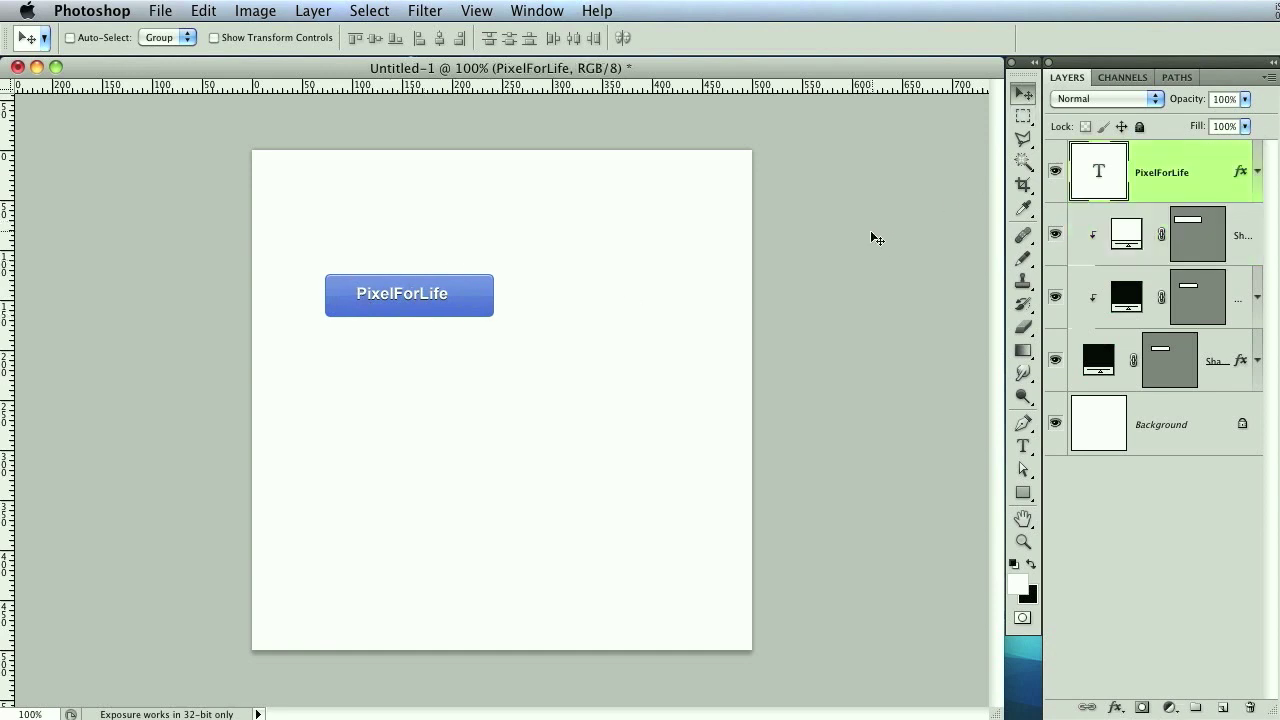
Nudge the text right and group the four button layers as 'button 1'
key("Right")
key("Right")
key("Right")
key("Right")
key("Right")
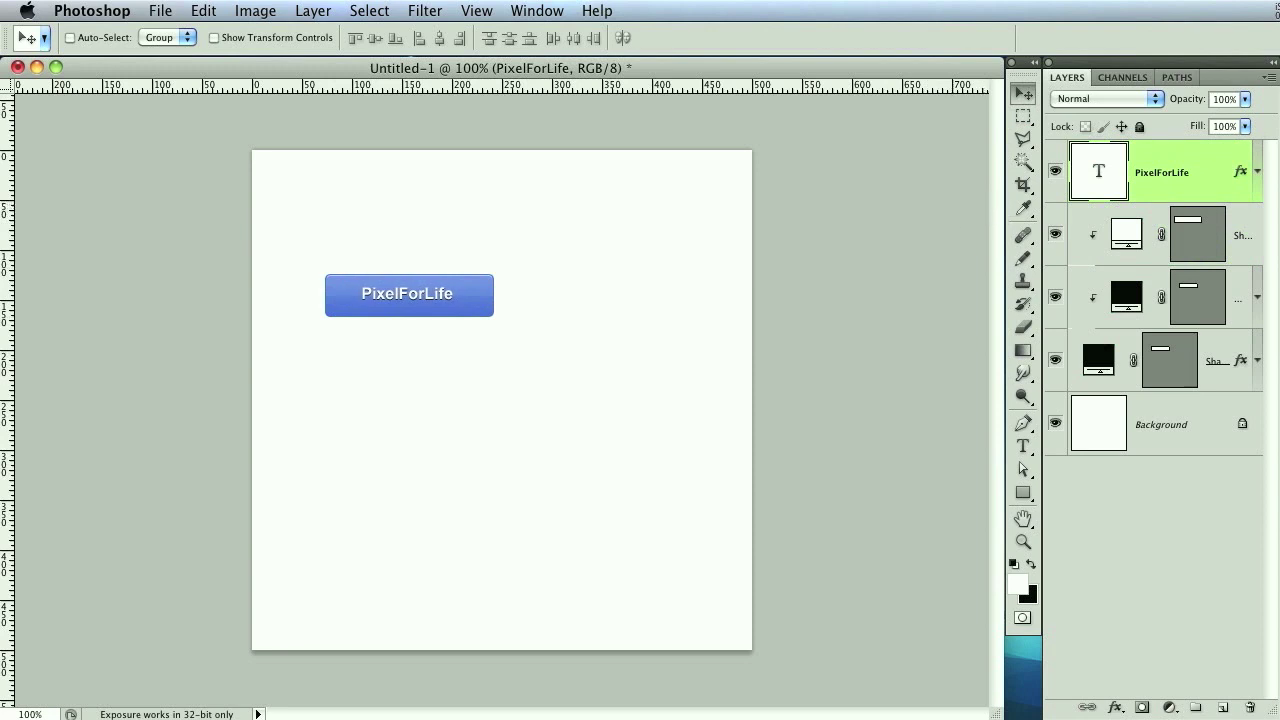
left_click(1217, 376, "shift")
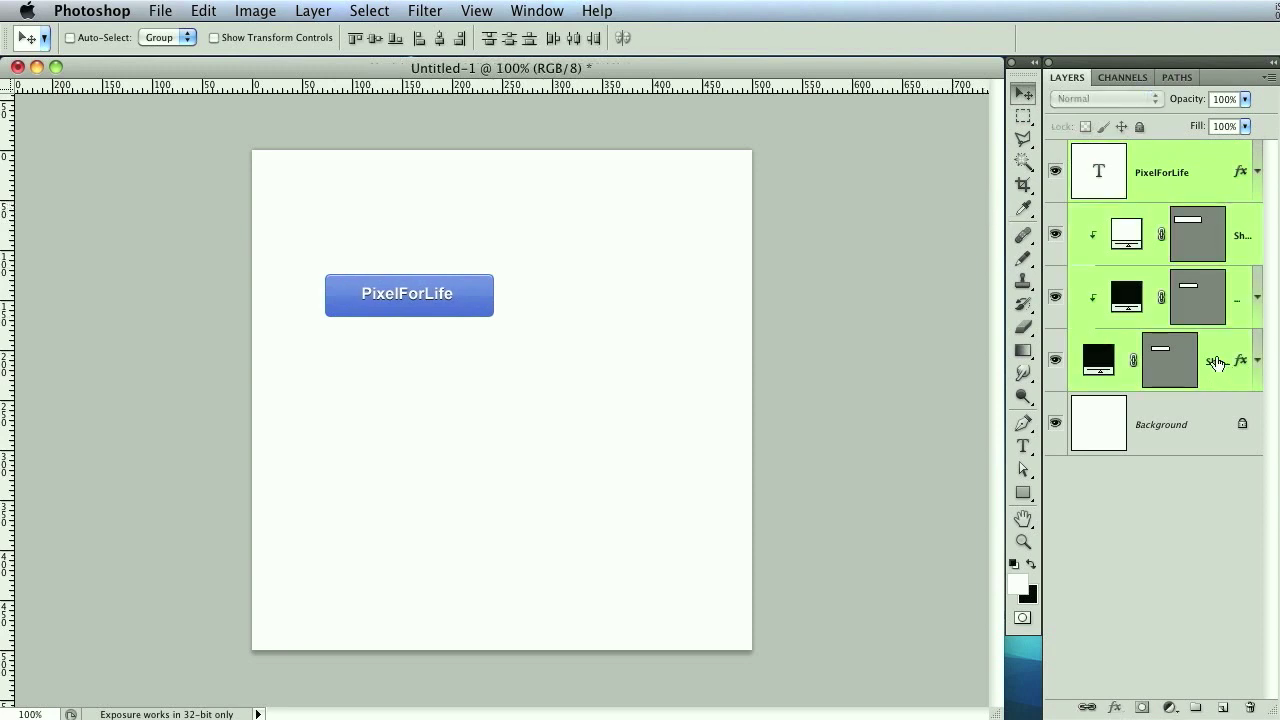
key("ctrl+g")
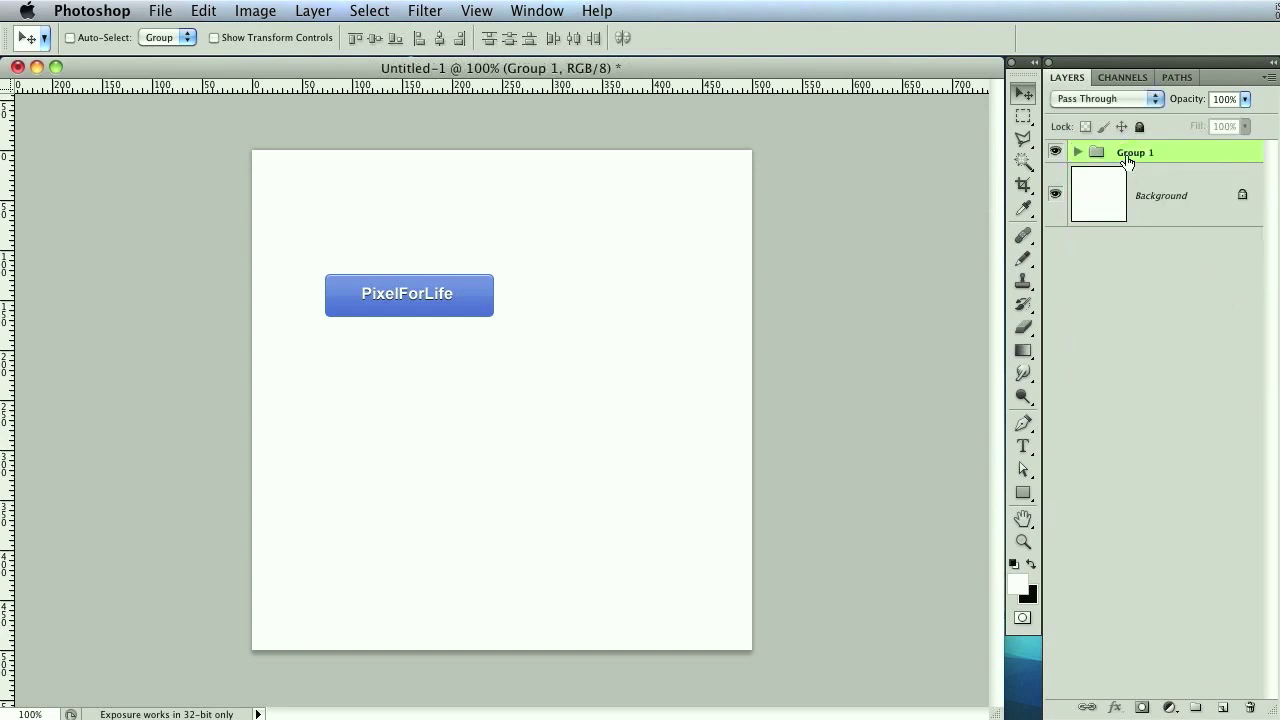
double_click(1131, 154)
type("button")
Move the blue button up and left and add an empty layer above the group
left_click_drag(458, 300, 440, 252)
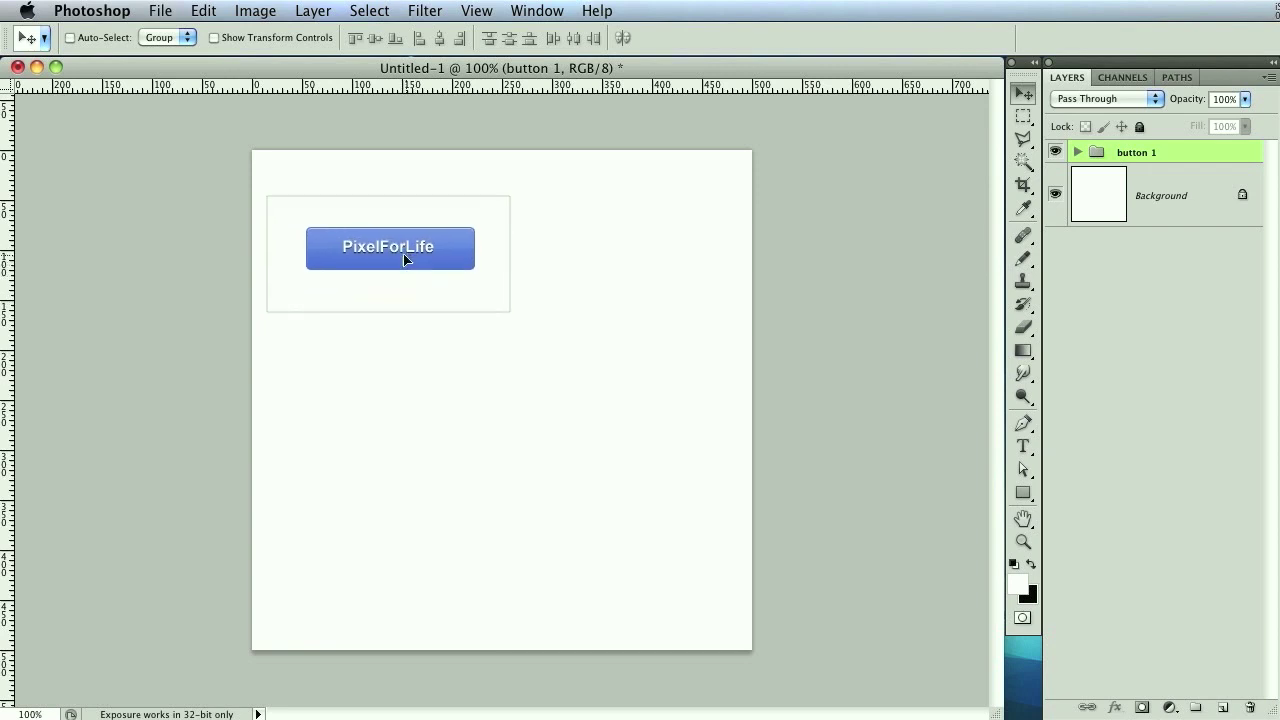
left_click(1223, 707)
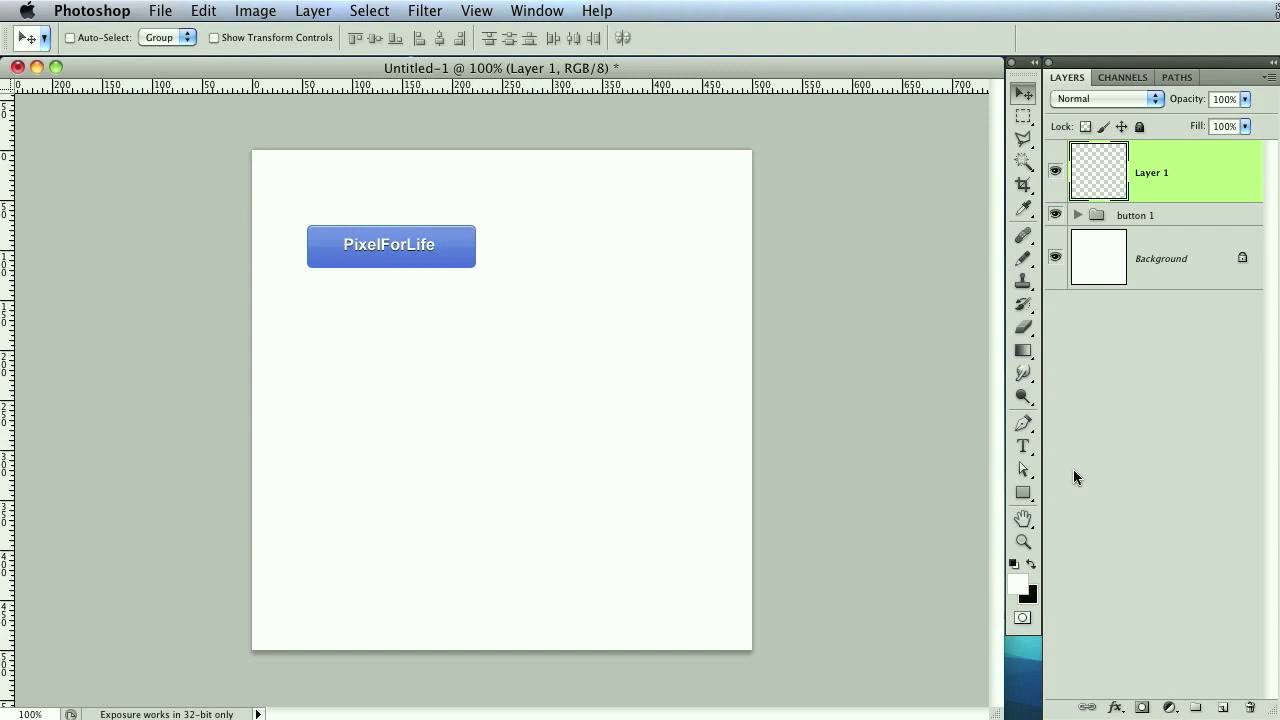
left_click(1022, 493)
Draw a rounded rectangle below the blue button, duplicate it, and clip the copy to the original
left_click_drag(1023, 497, 1101, 512)
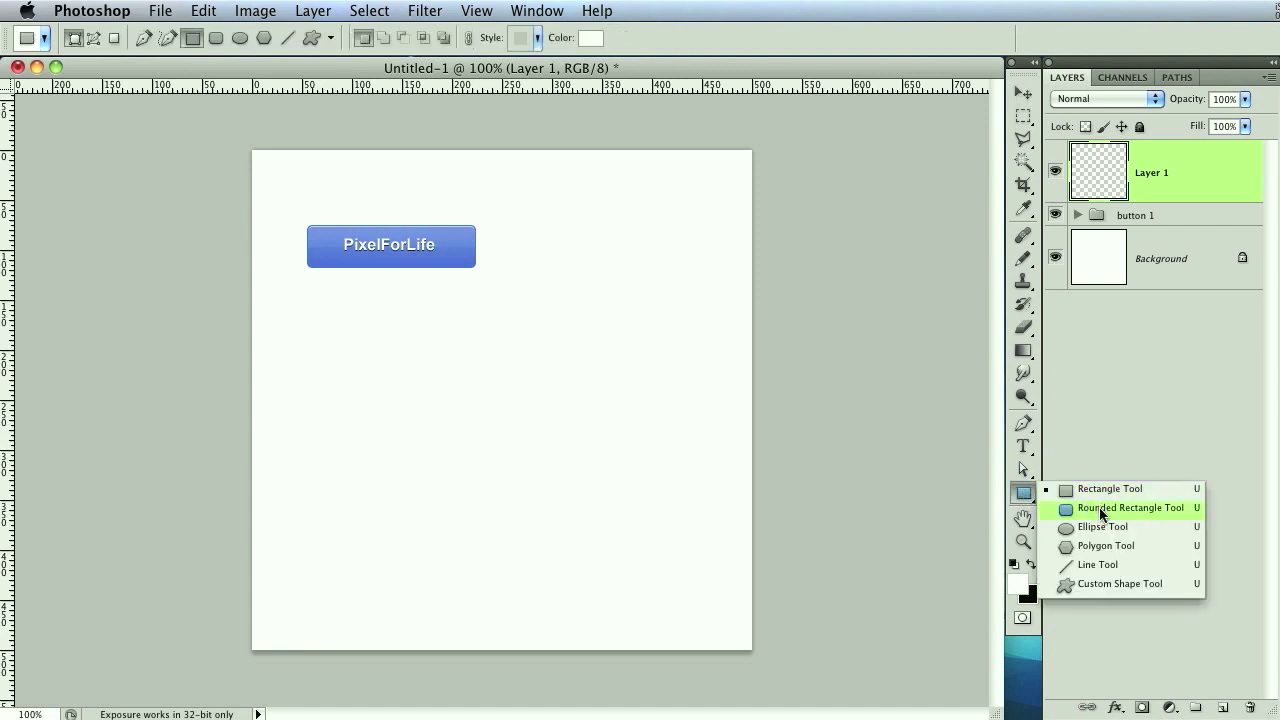
left_click_drag(1098, 514, 1099, 510)
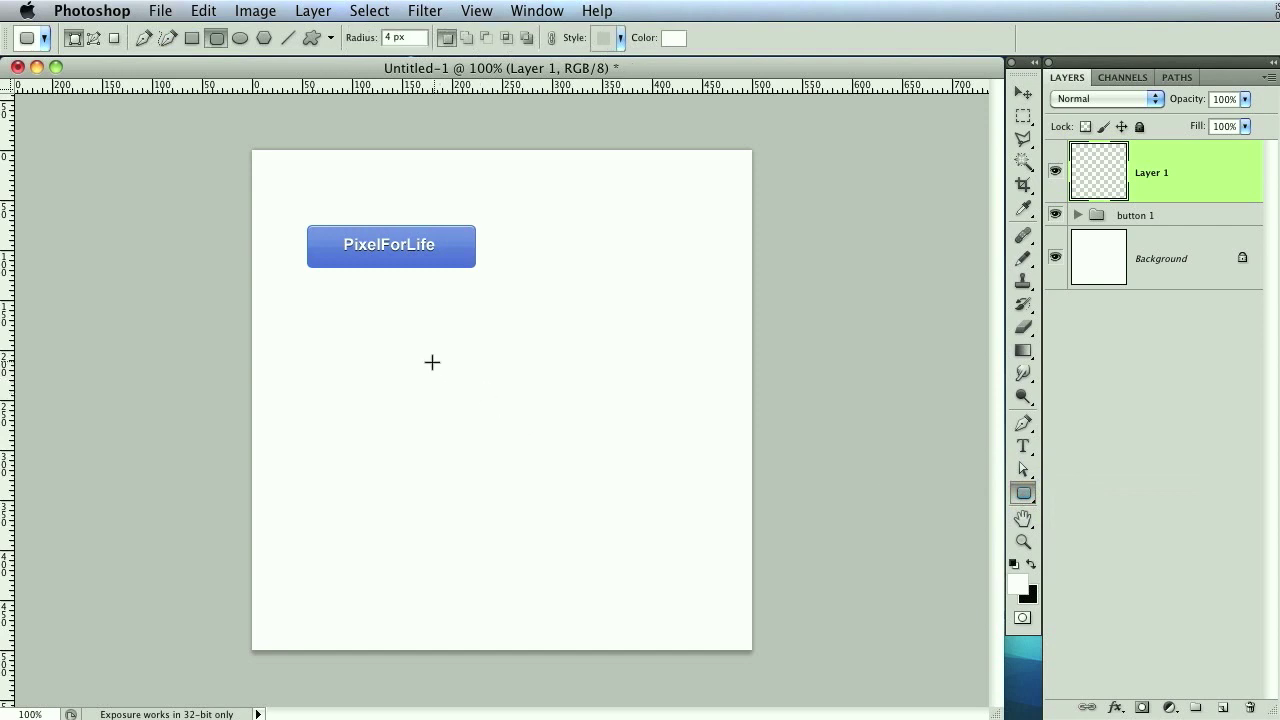
left_click_drag(432, 362, 606, 405)
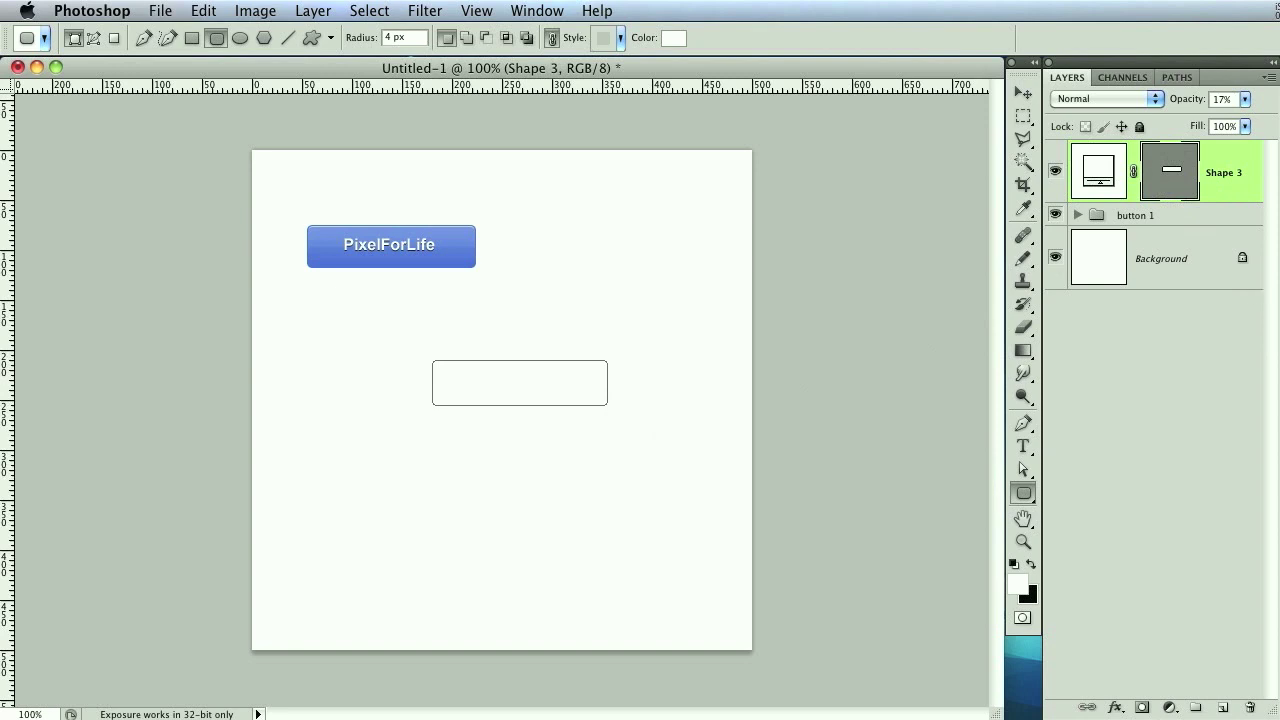
key("super+j")
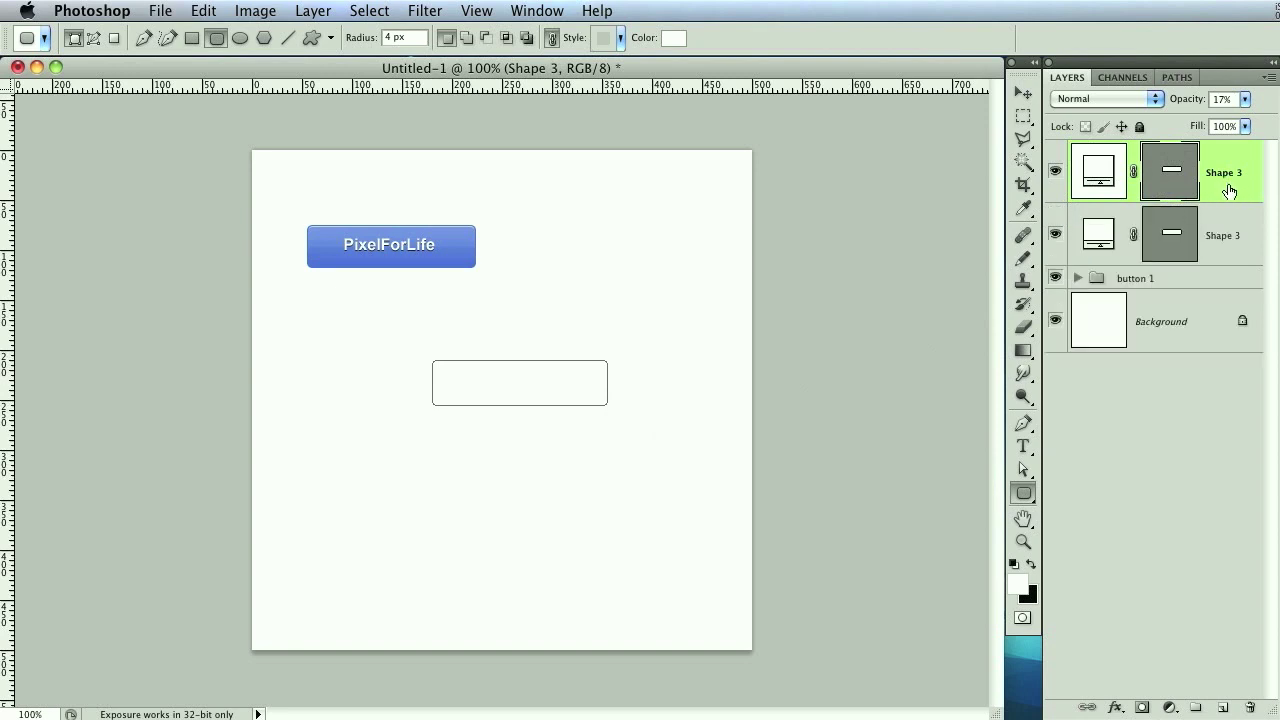
right_click(1230, 187)
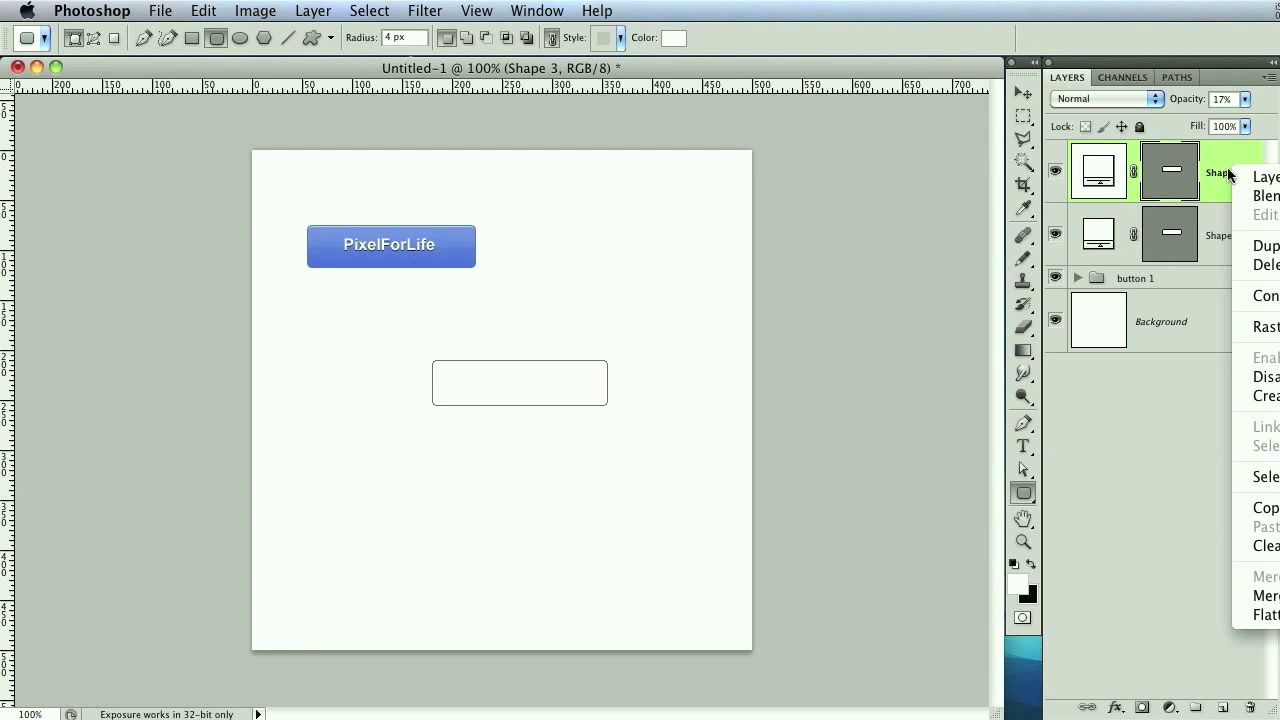
left_click(1266, 396)
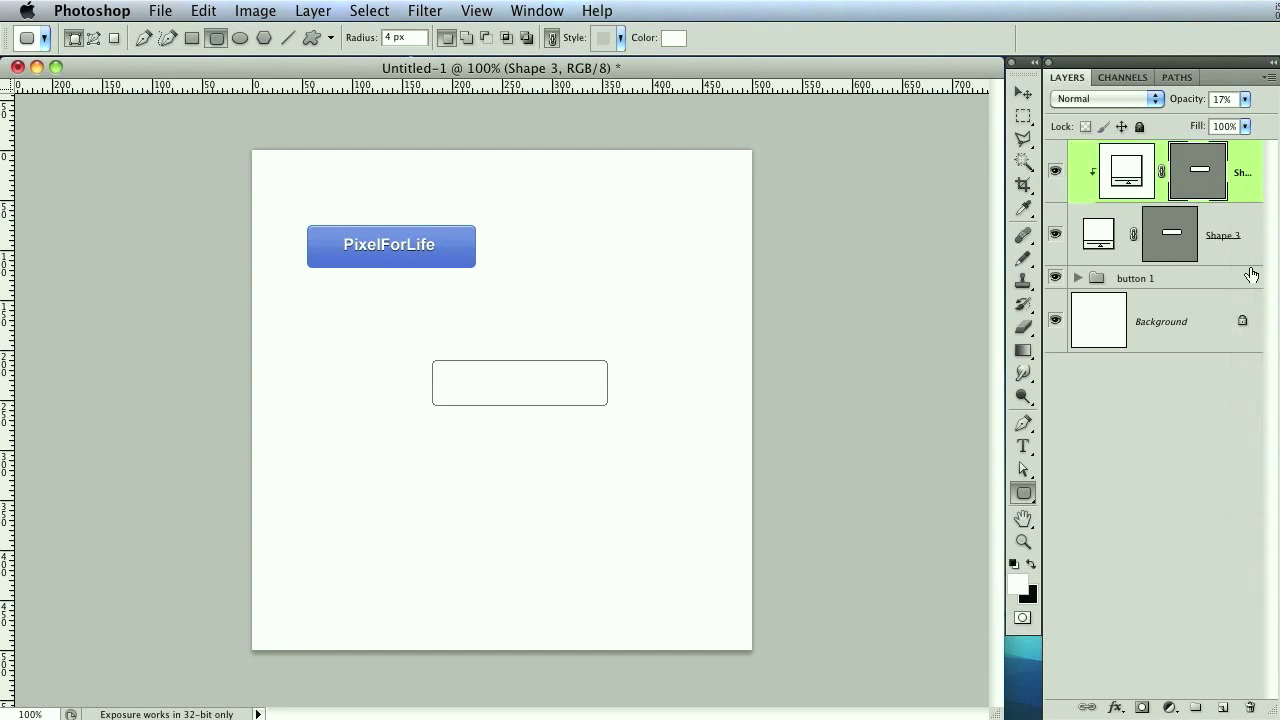
double_click(1243, 197)
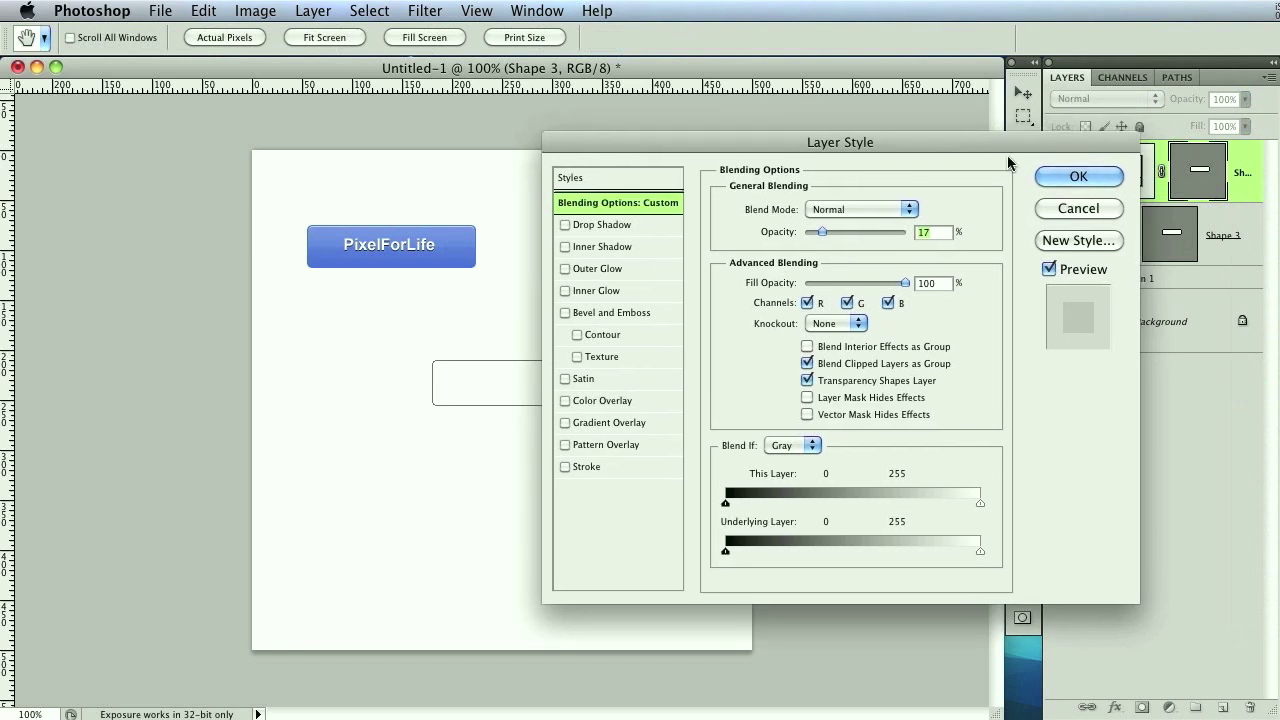
key("Return")
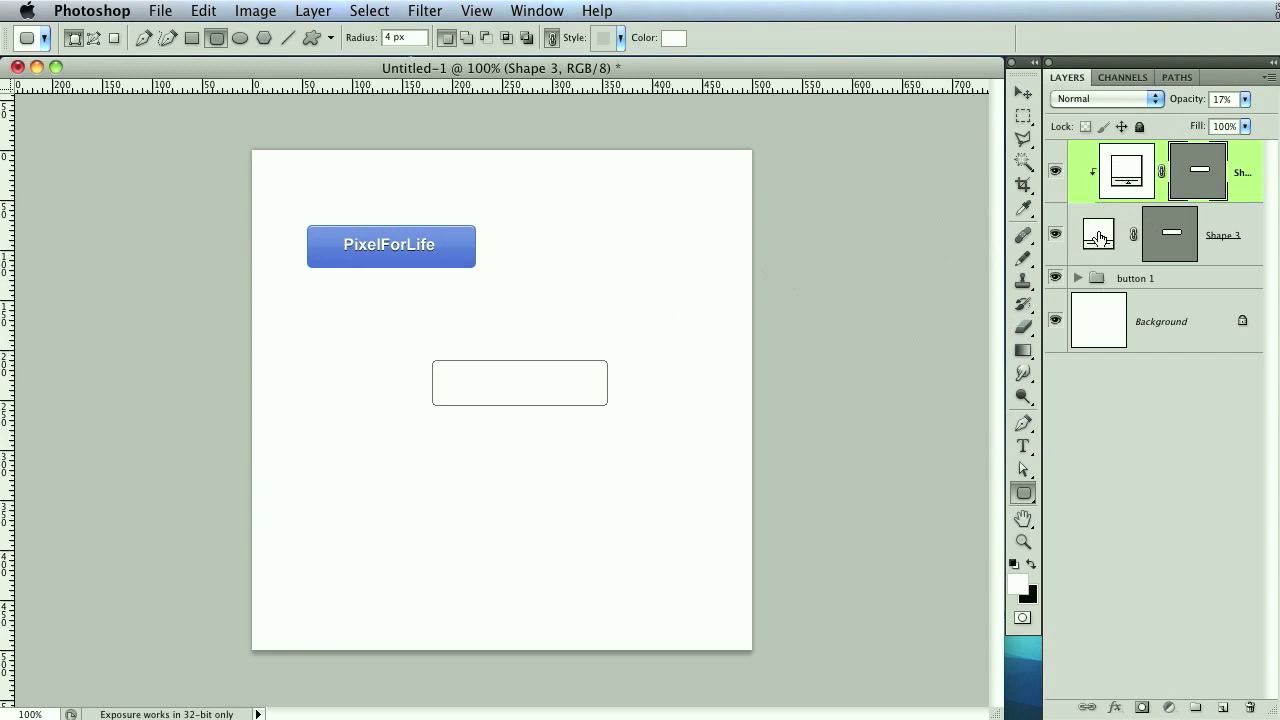
Fill the lower shape with orange db600e at 100% opacity
double_click(1099, 236)
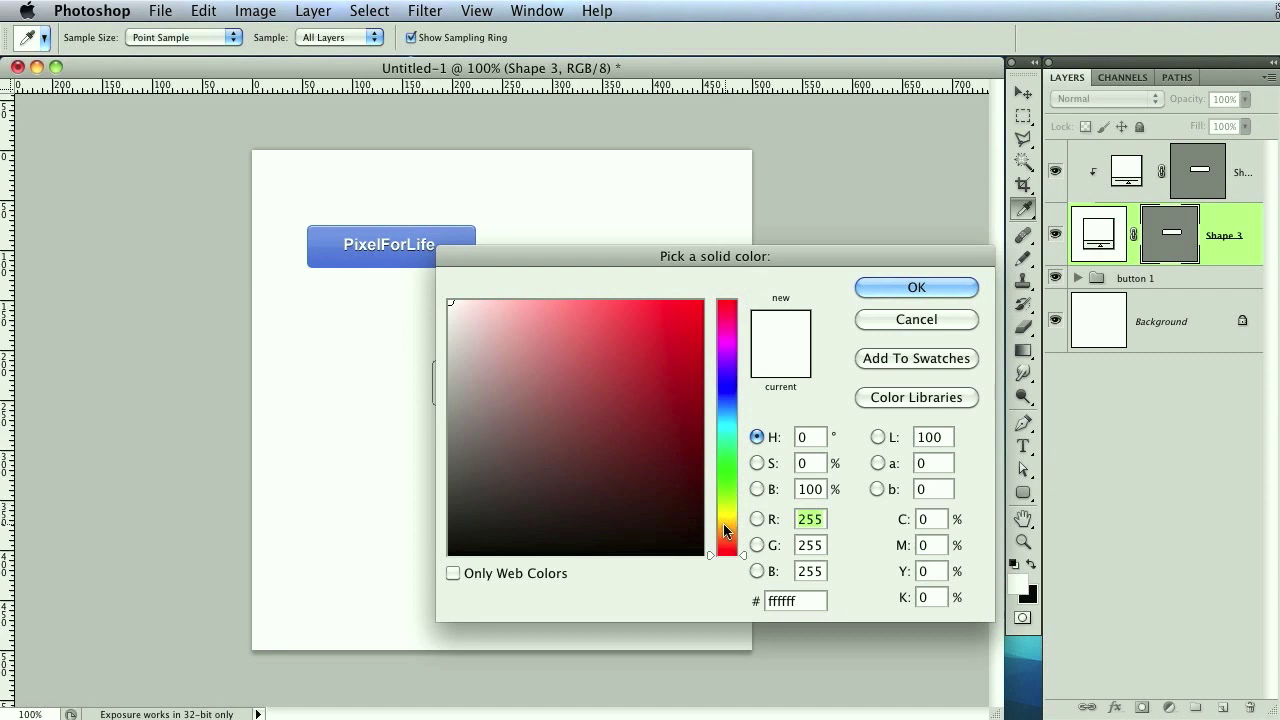
left_click_drag(715, 552, 715, 533)
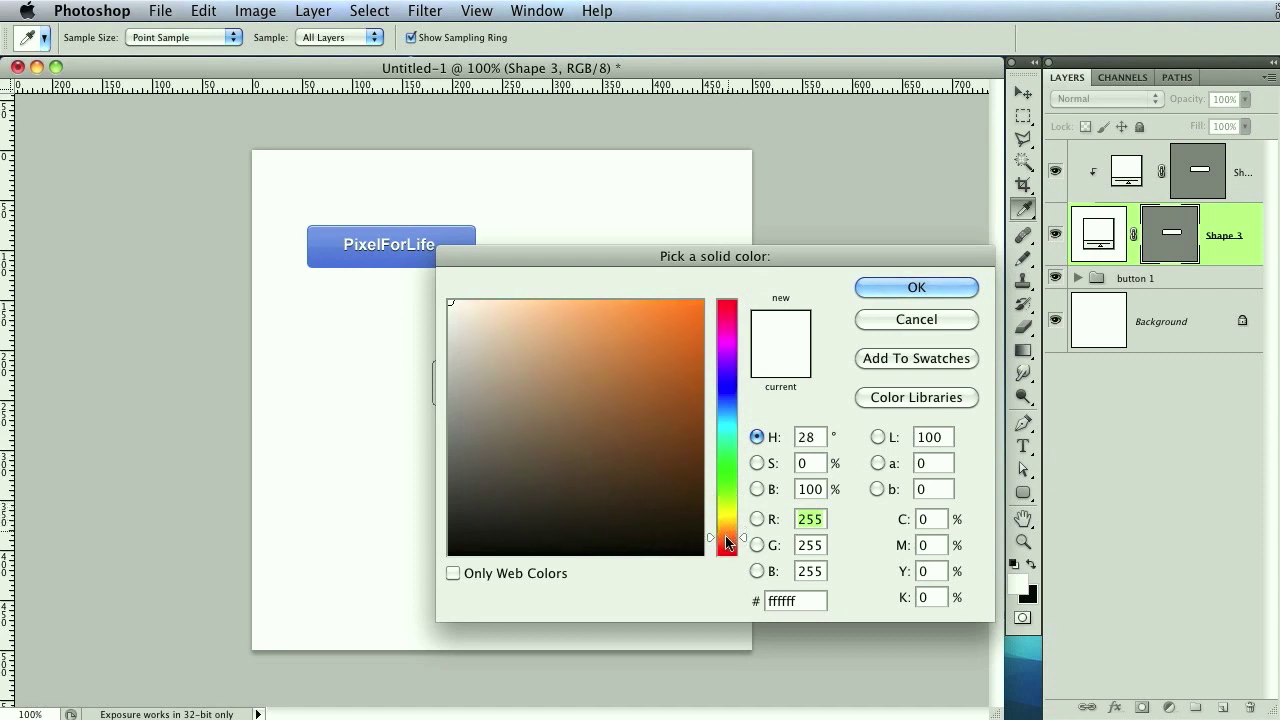
left_click(727, 541)
left_click_drag(686, 343, 687, 337)
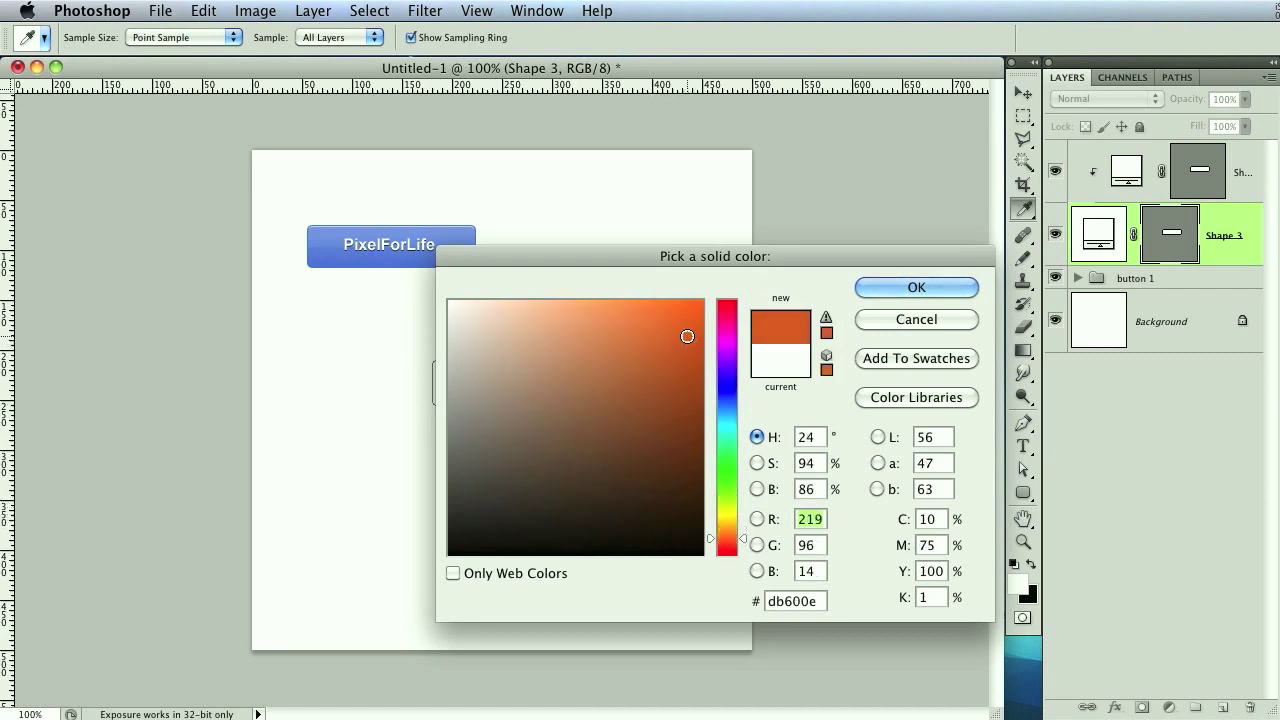
left_click(893, 285)
left_click(1222, 99)
type("48")
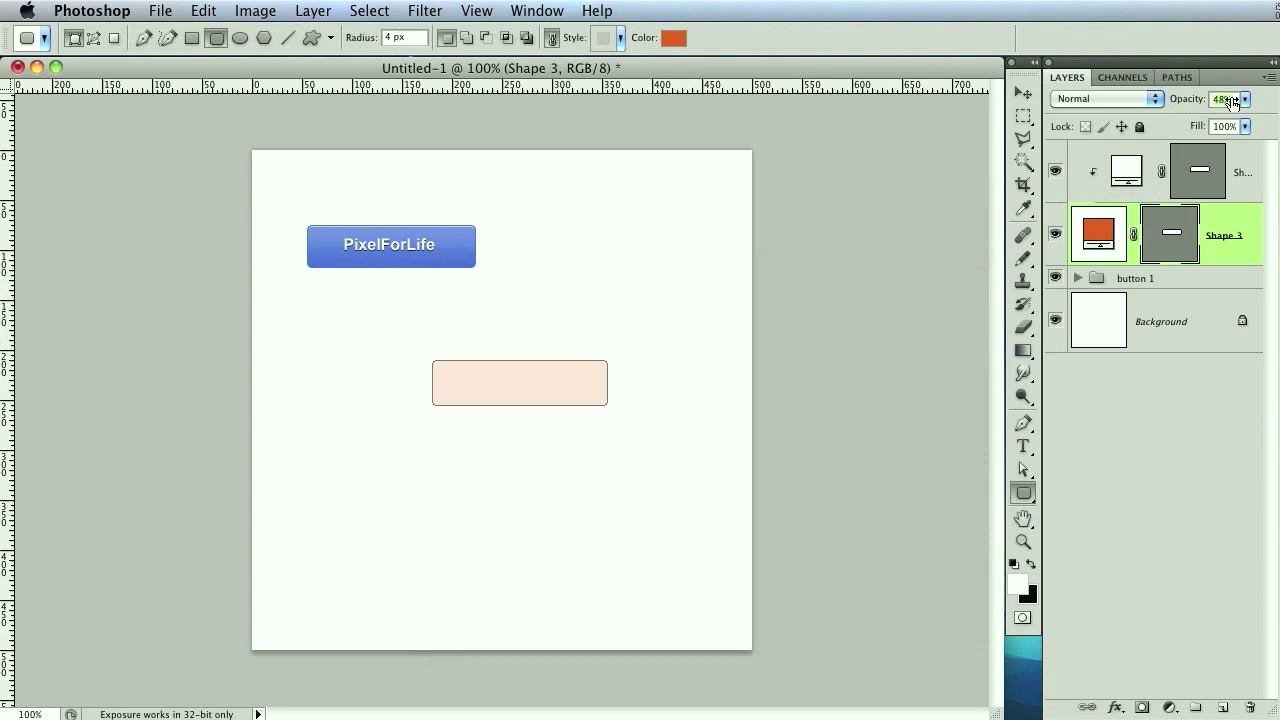
key("Return")
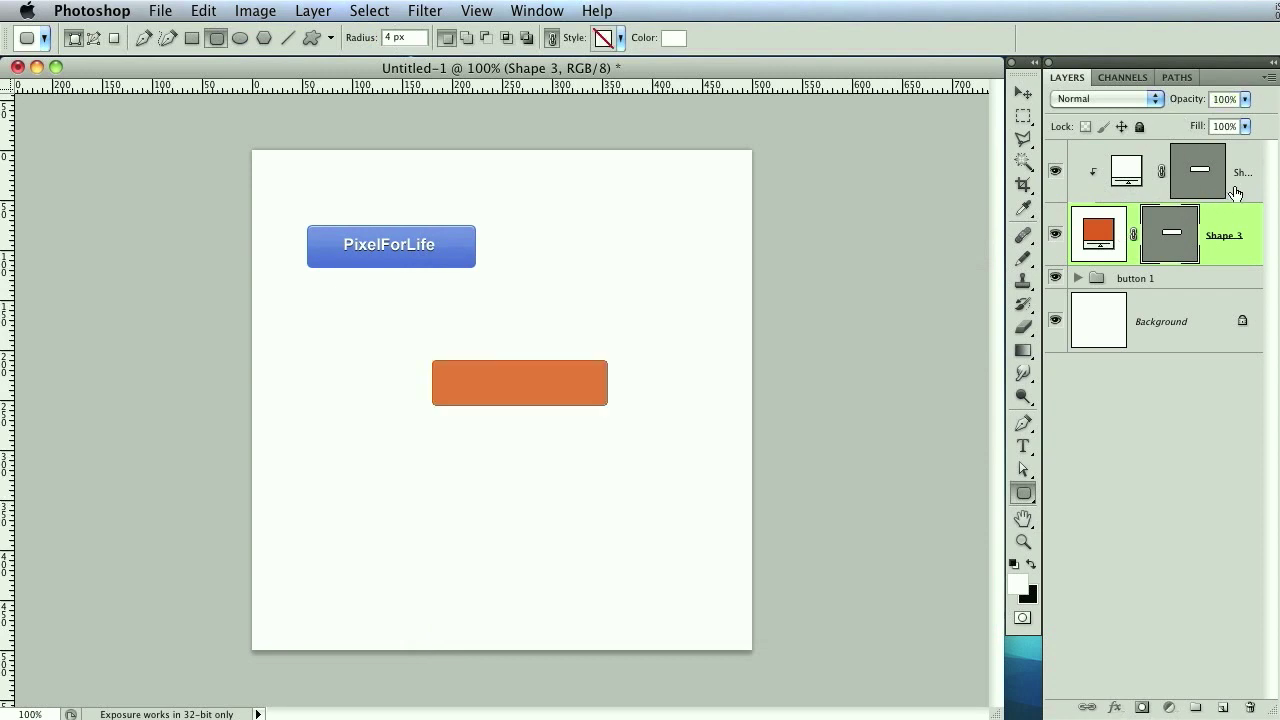
Make the white top copy fully opaque and reduce its fill opacity
left_click(1235, 188)
left_click_drag(1205, 99, 1275, 100)
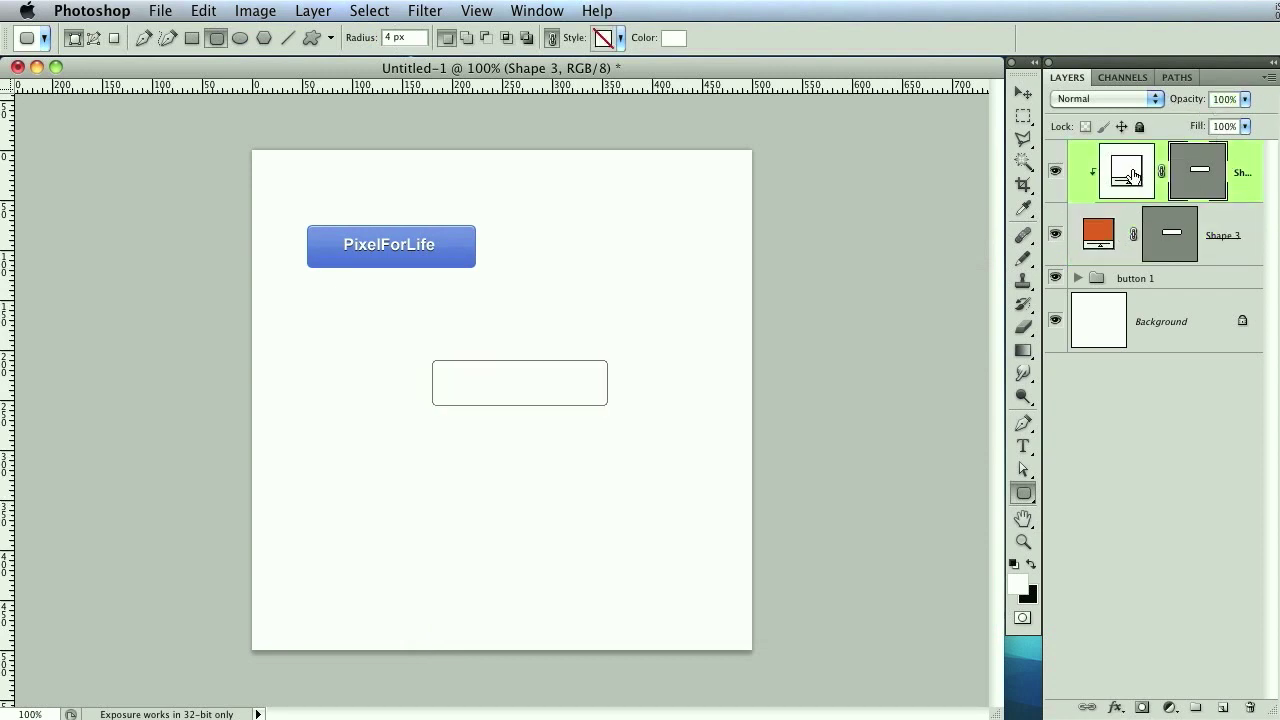
double_click(1245, 195)
mouse_move(802, 284)
left_mouse_down()
mouse_move(846, 285)
mouse_move(782, 290)
left_mouse_up()
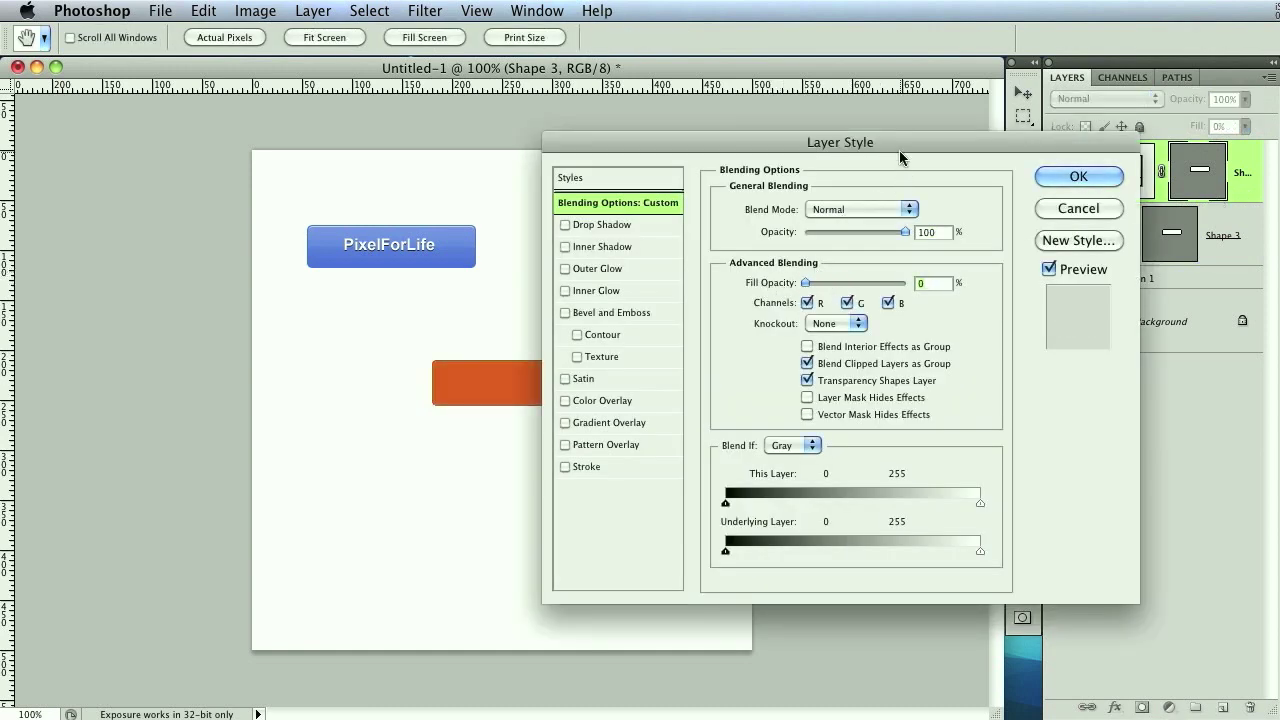
Set the white copy's fill to 0% and add a Gradient Overlay in Multiply mode
left_click_drag(899, 150, 813, 211)
left_click_drag(939, 203, 984, 133)
left_click(572, 414)
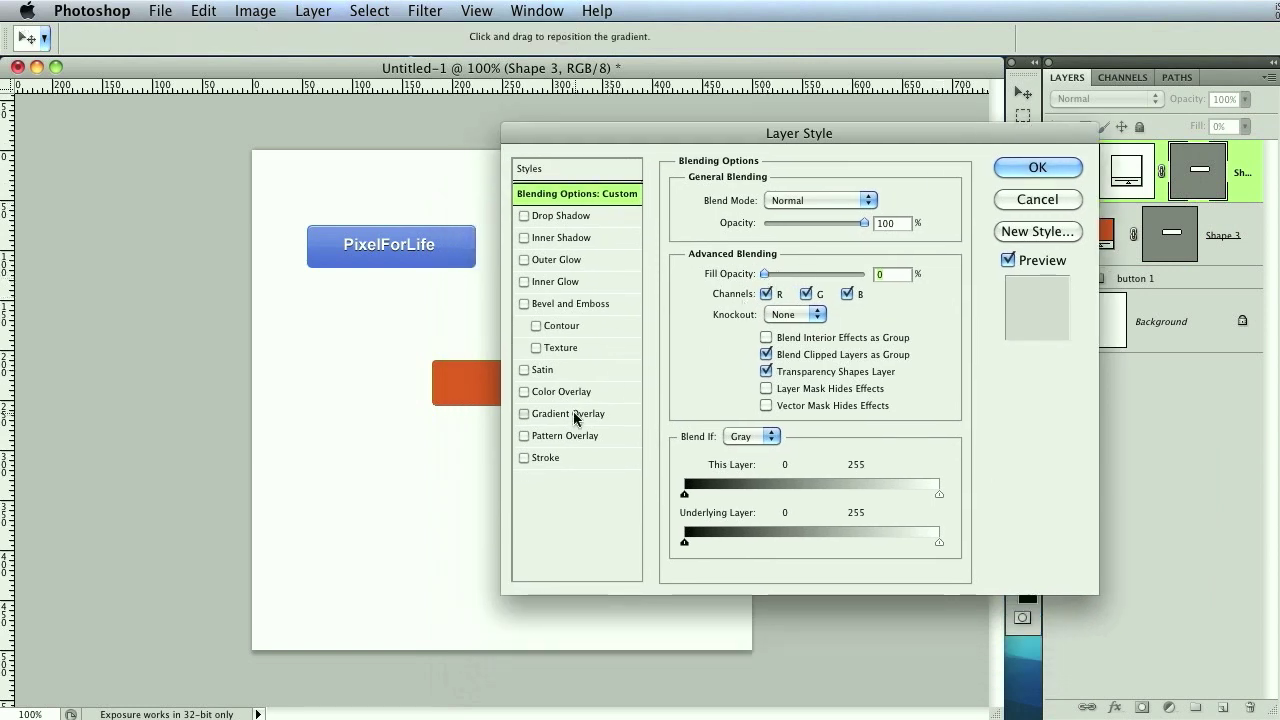
left_click_drag(839, 140, 933, 106)
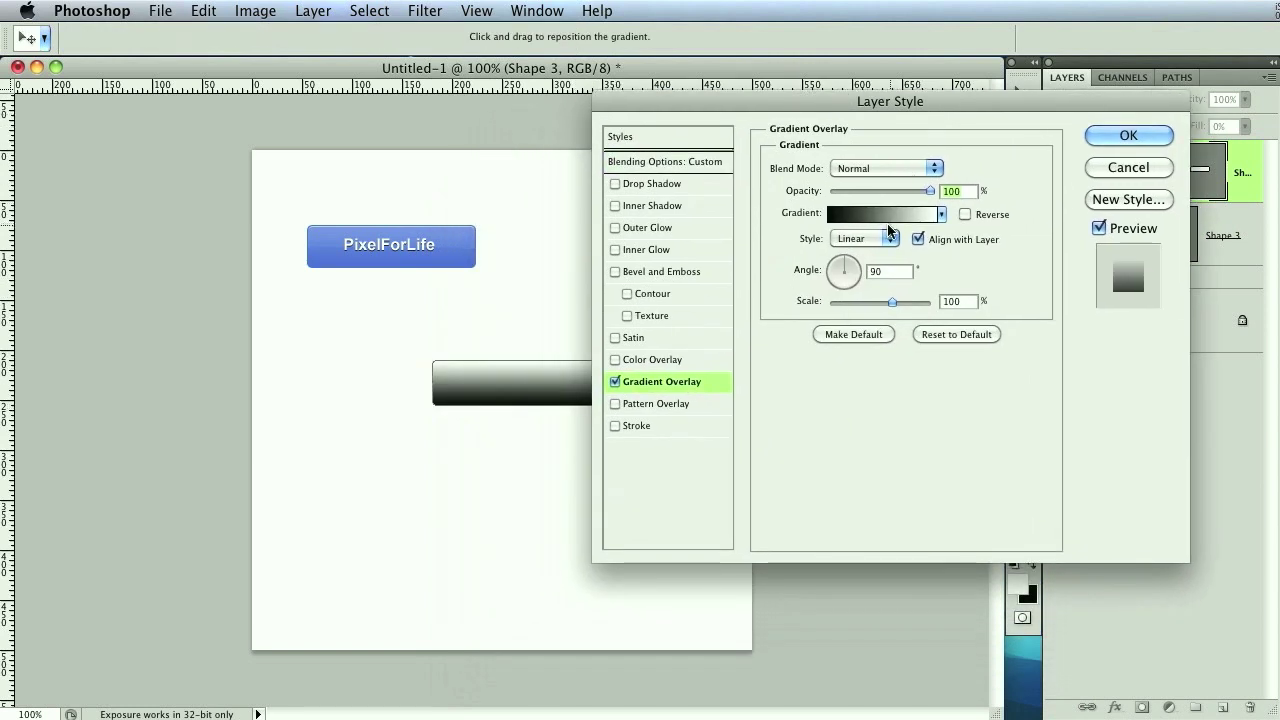
left_click(882, 169)
left_click(881, 228)
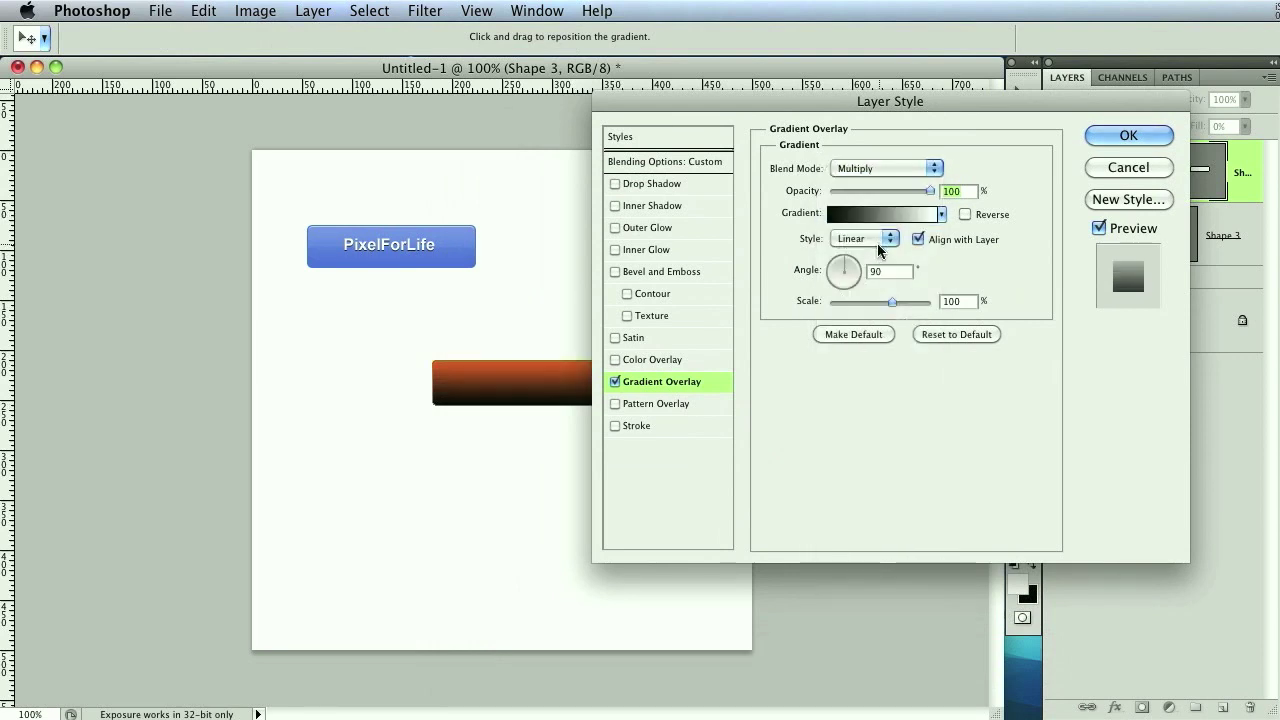
Switch the gradient overlay to Overlay mode at 41% opacity and 150% scale
left_click_drag(939, 104, 998, 70)
left_click_drag(951, 268, 978, 267)
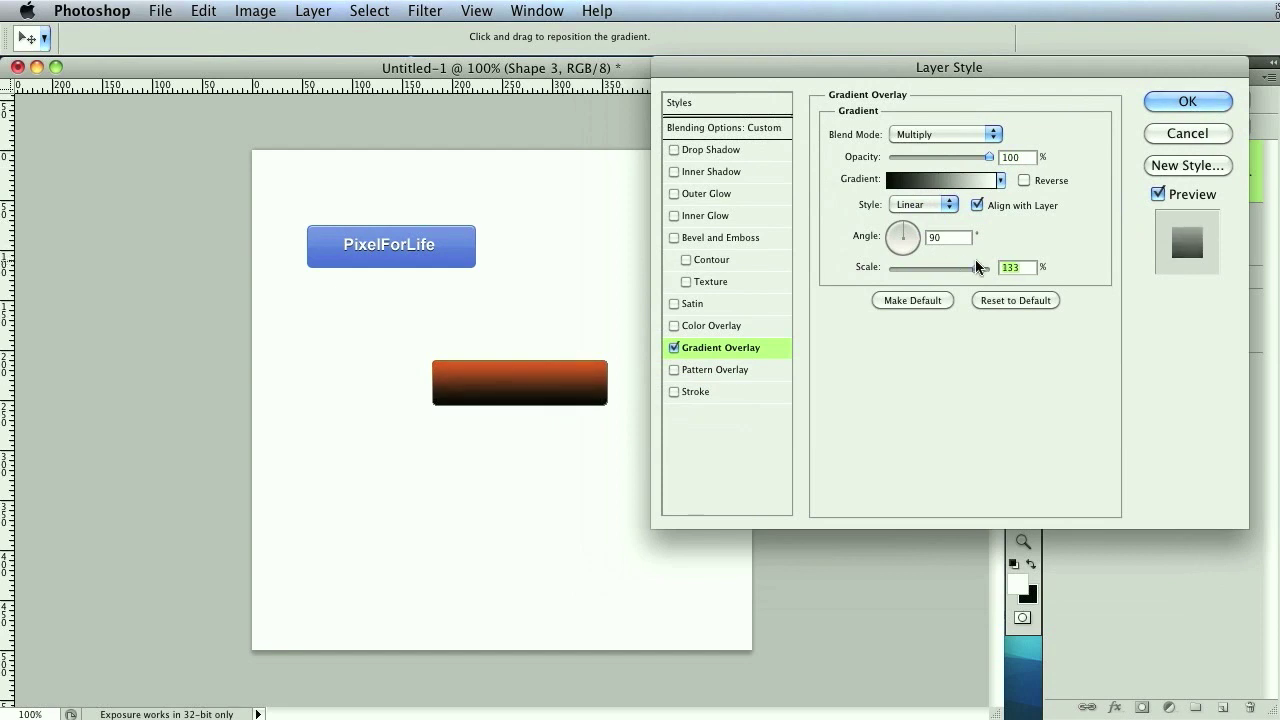
mouse_move(928, 157)
left_mouse_down()
mouse_move(948, 157)
mouse_move(934, 160)
left_mouse_up()
left_click(932, 136)
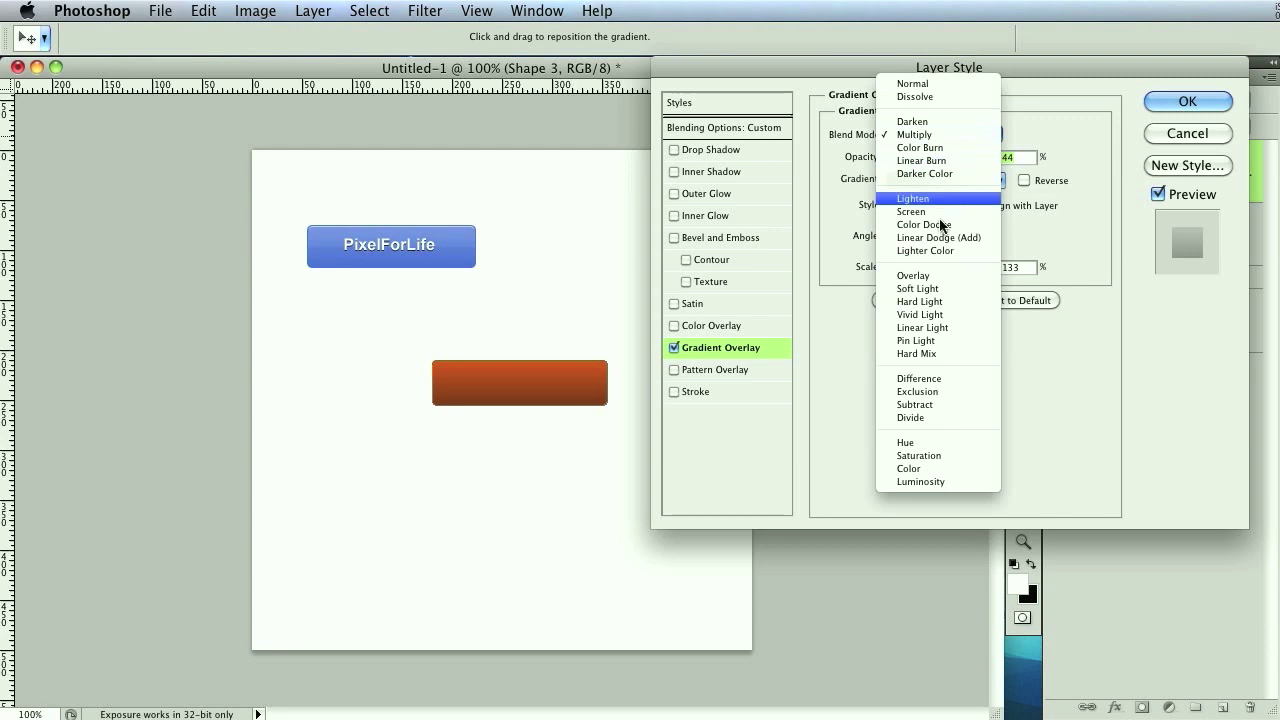
left_click(931, 276)
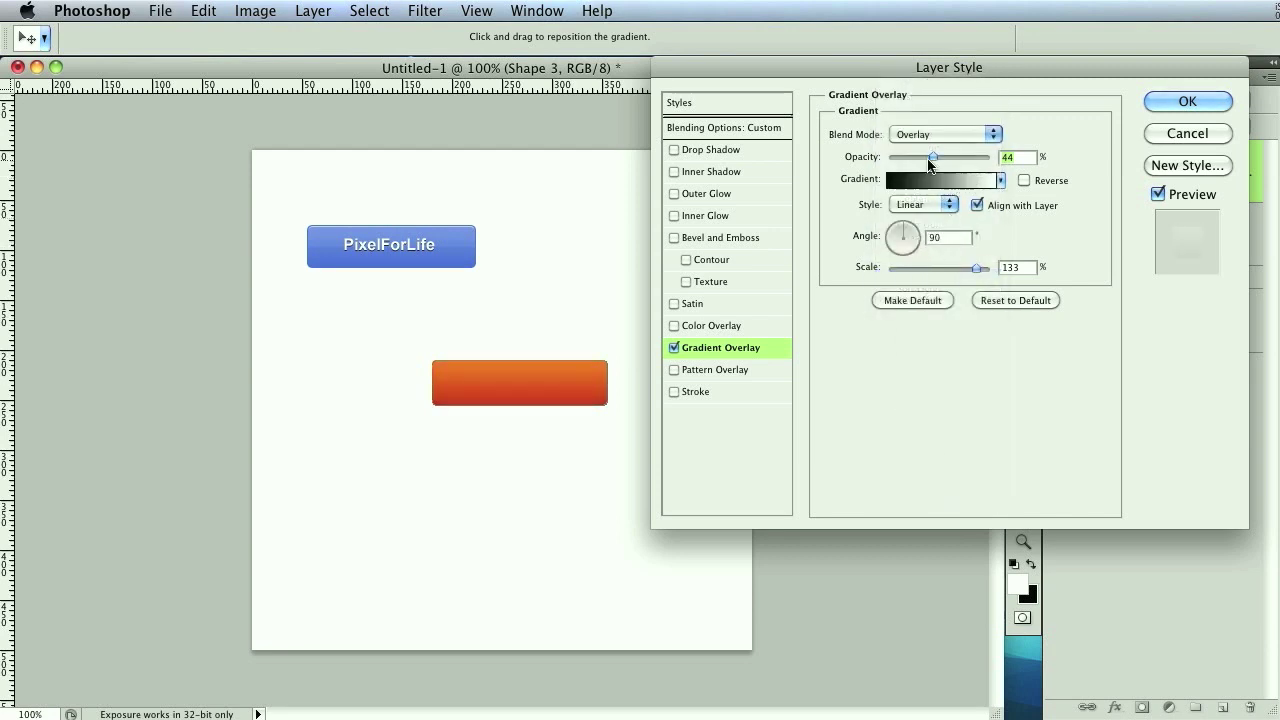
left_click_drag(933, 158, 931, 160)
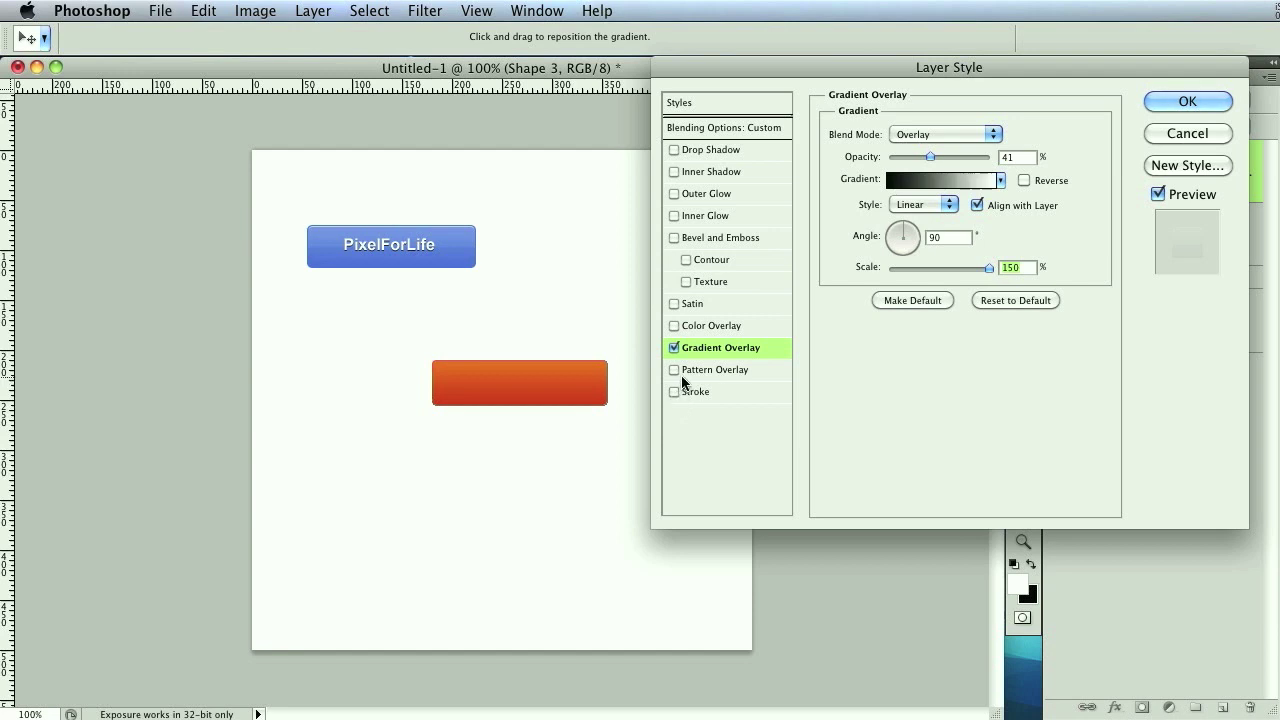
Try a Normal drop shadow with 100% spread, then turn it off and apply the style
left_click(673, 149)
left_click(708, 152)
left_click(975, 136)
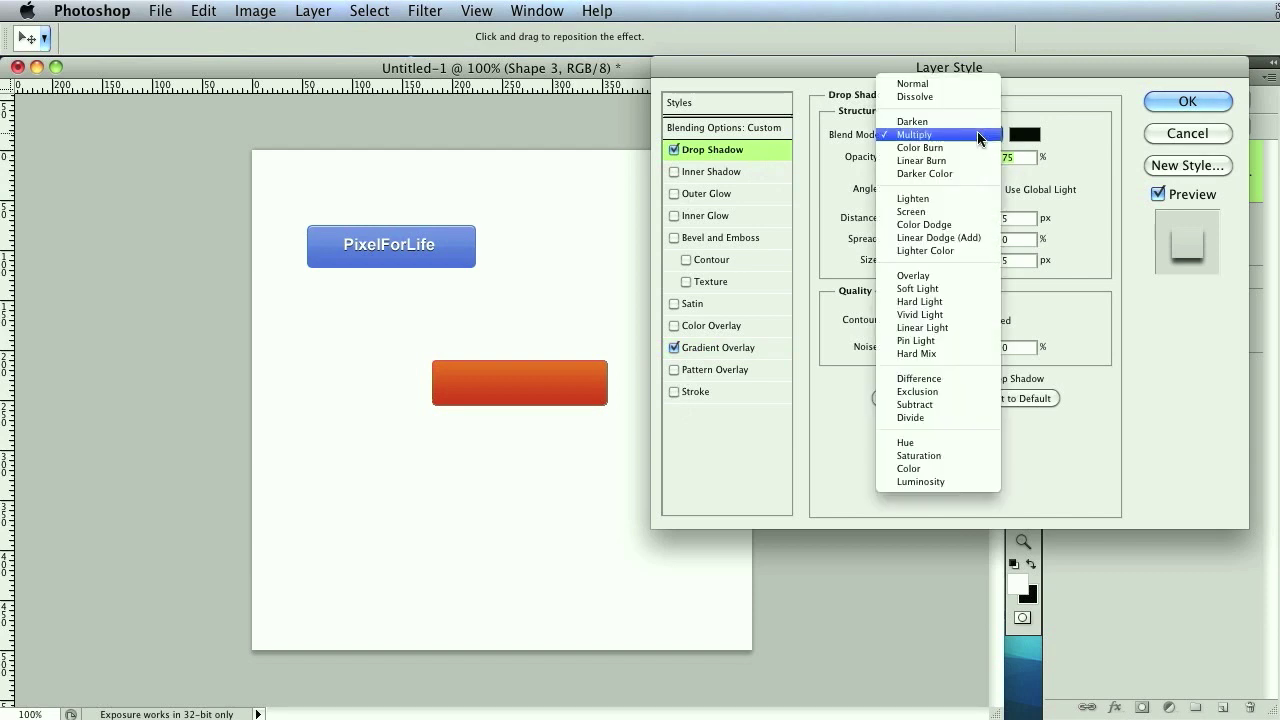
left_click(955, 88)
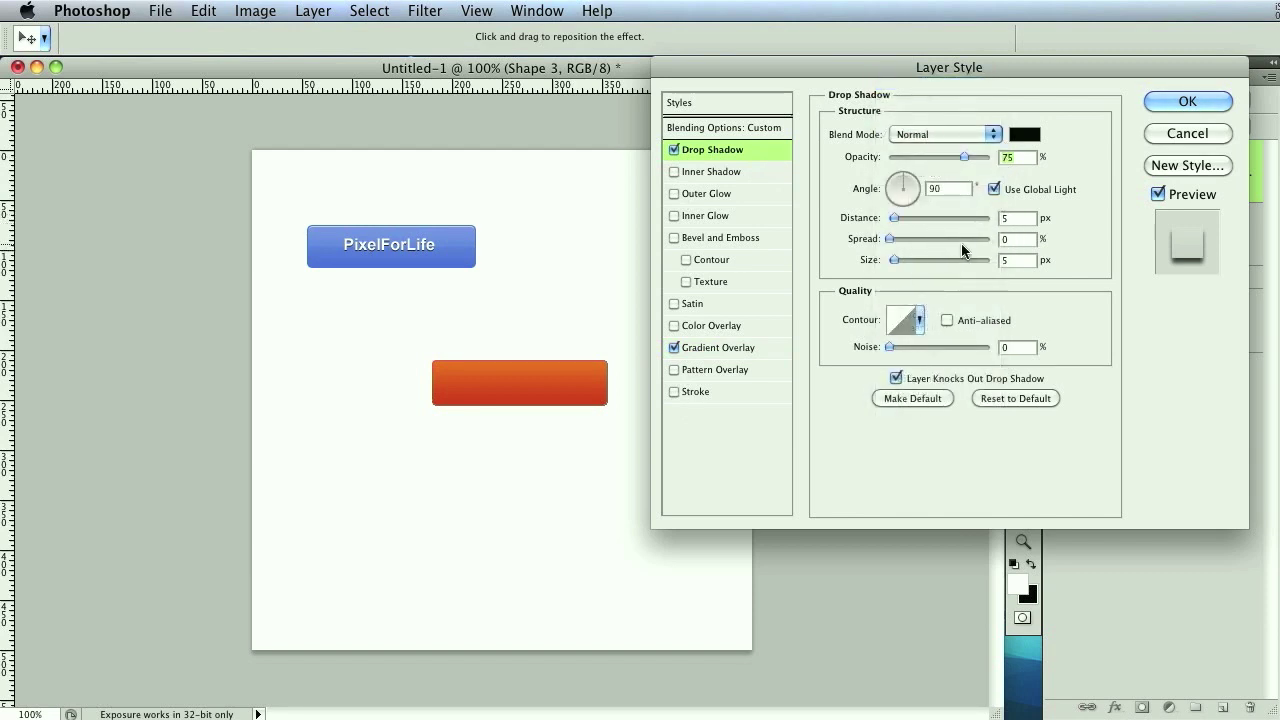
left_click_drag(939, 238, 985, 231)
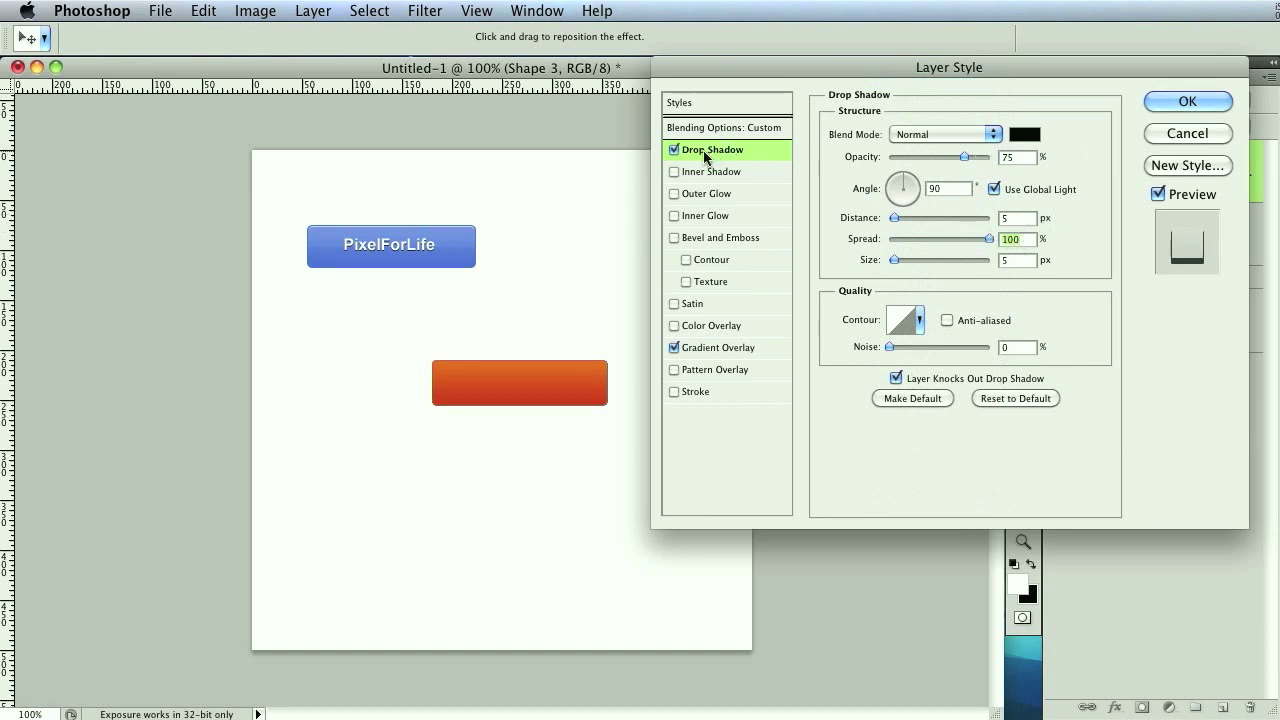
key("space")
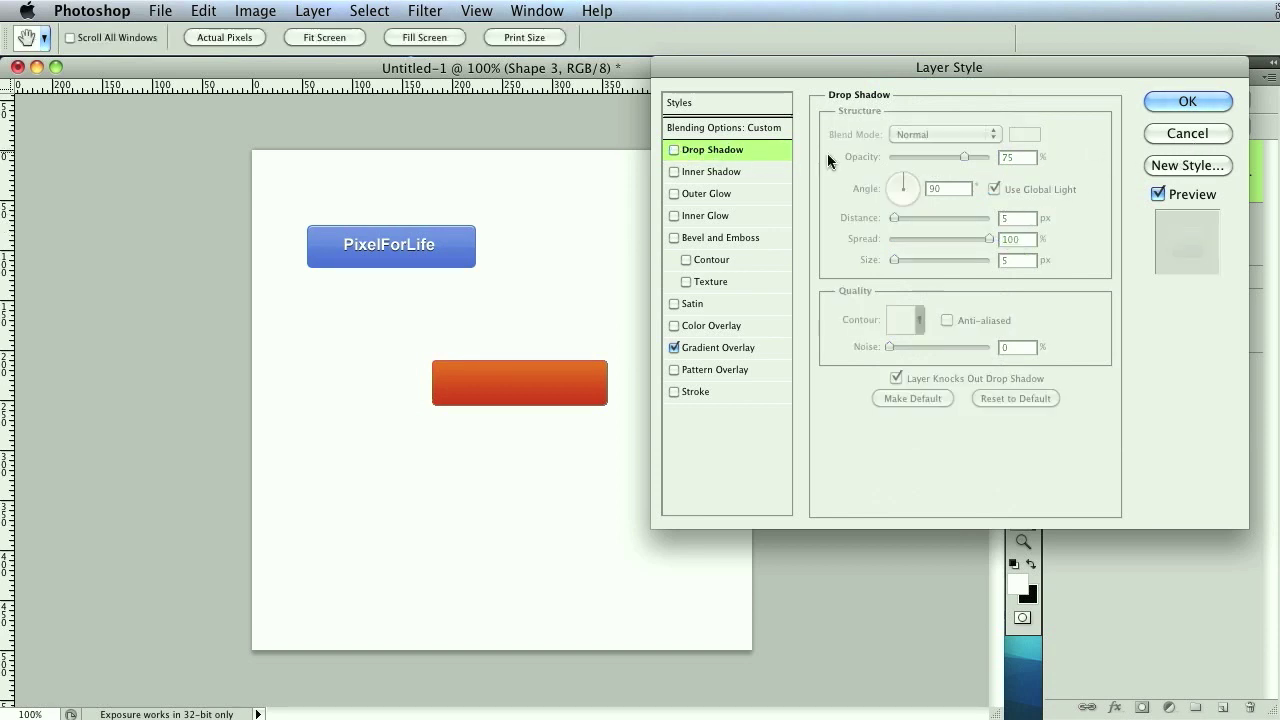
left_click(1189, 103)
Add a Normal drop shadow to Shape 3 at 100% opacity and 100% spread
double_click(1237, 244)
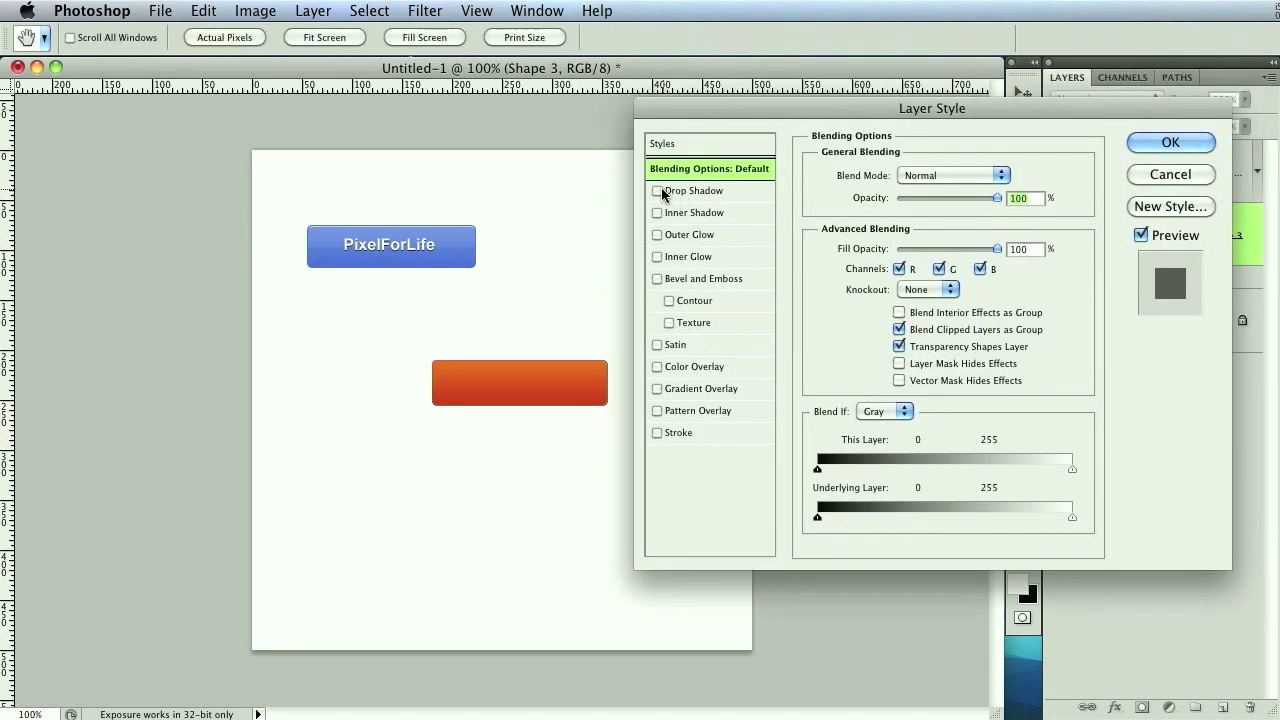
left_click(657, 190)
left_click(697, 190)
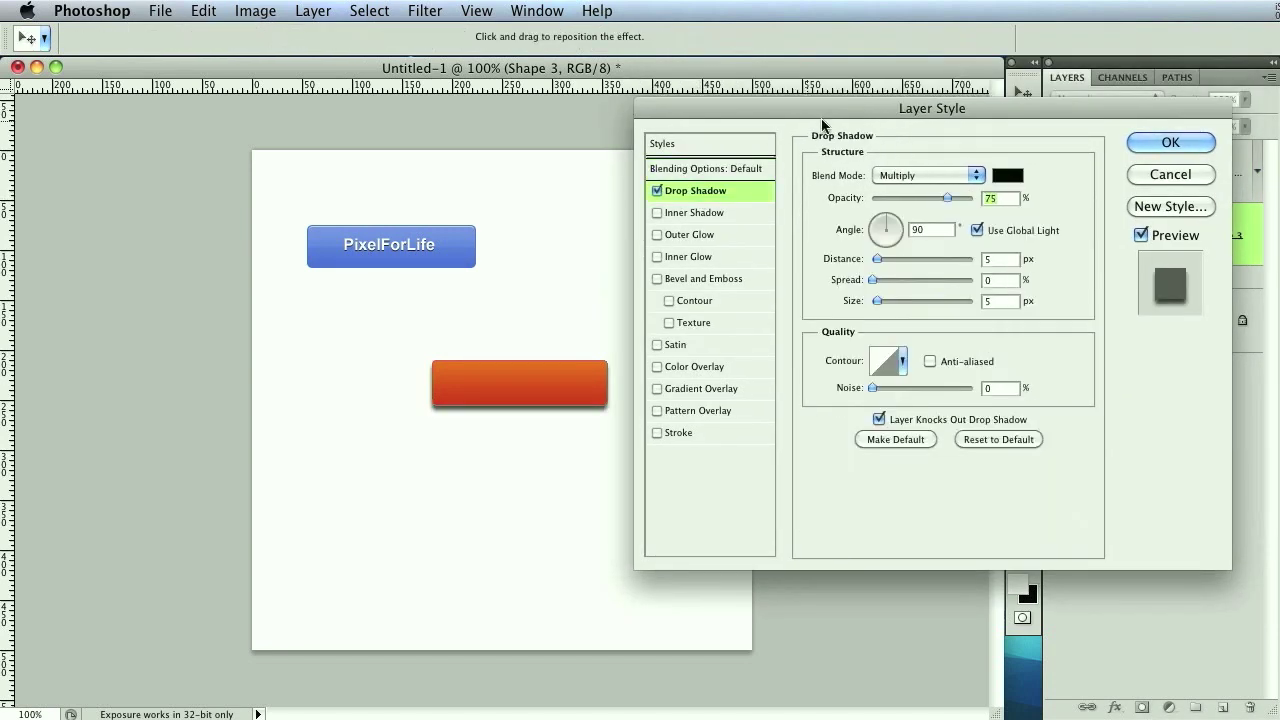
left_click(951, 176)
left_click(912, 118)
left_click_drag(947, 199, 990, 203)
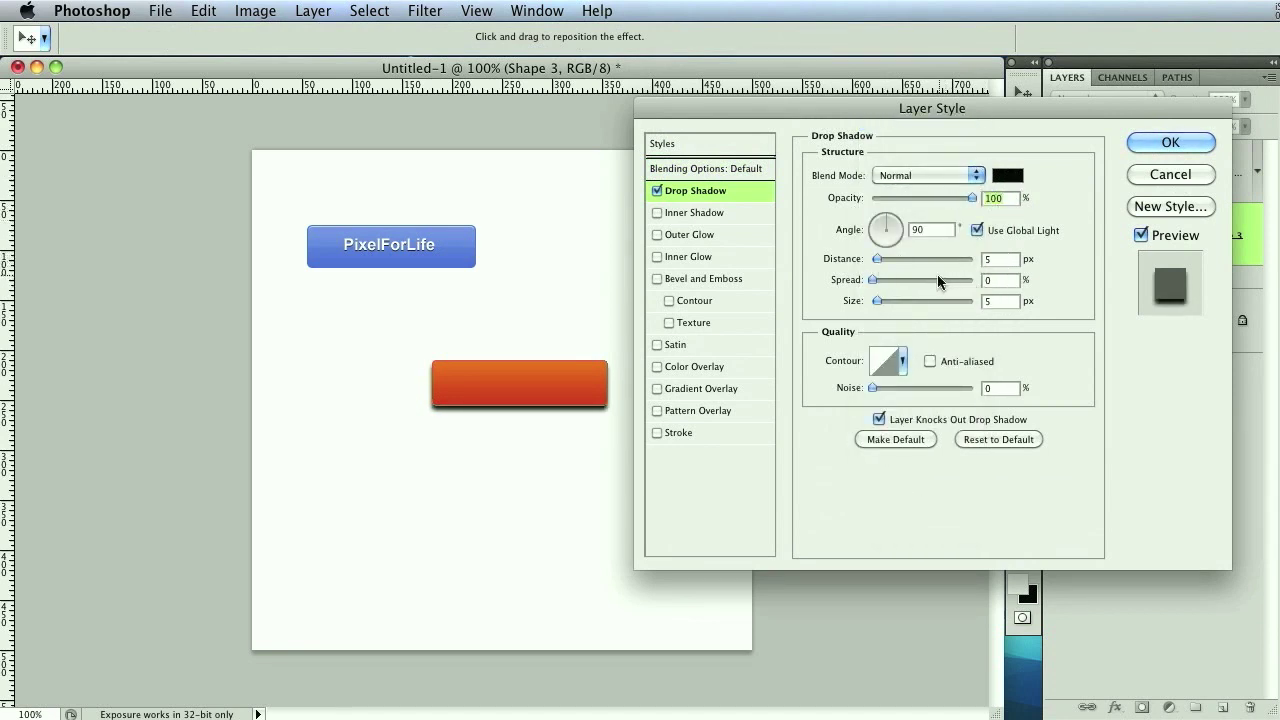
left_click_drag(947, 281, 1003, 280)
Set the drop shadow distance to 8 px and its size to 0 px
left_click(1007, 302)
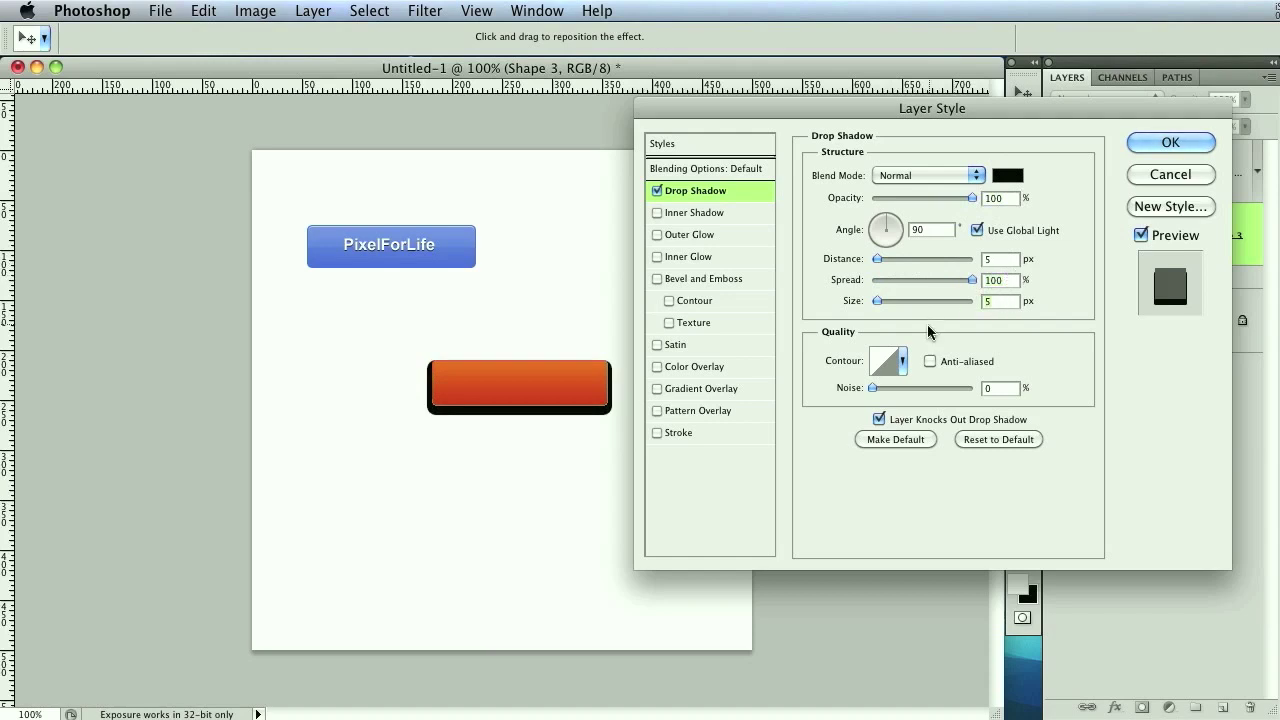
key("BackSpace")
type("1")
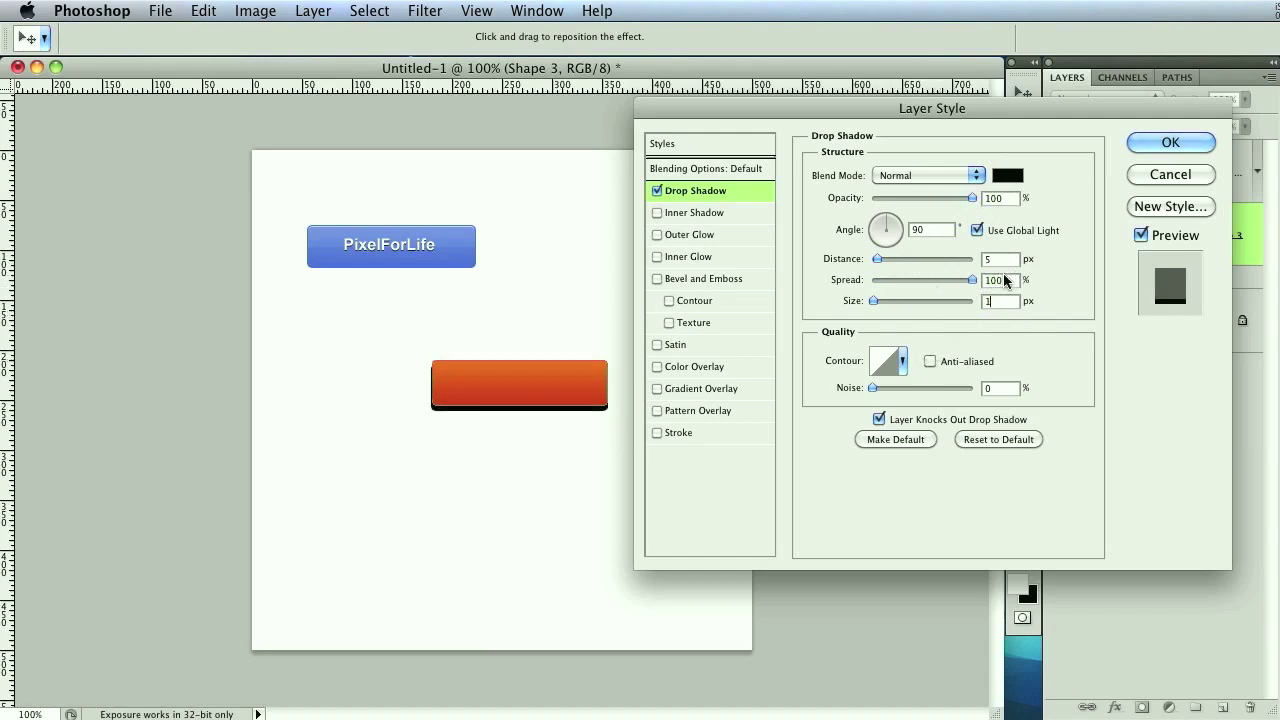
key("BackSpace")
type("0")
left_click(1004, 281)
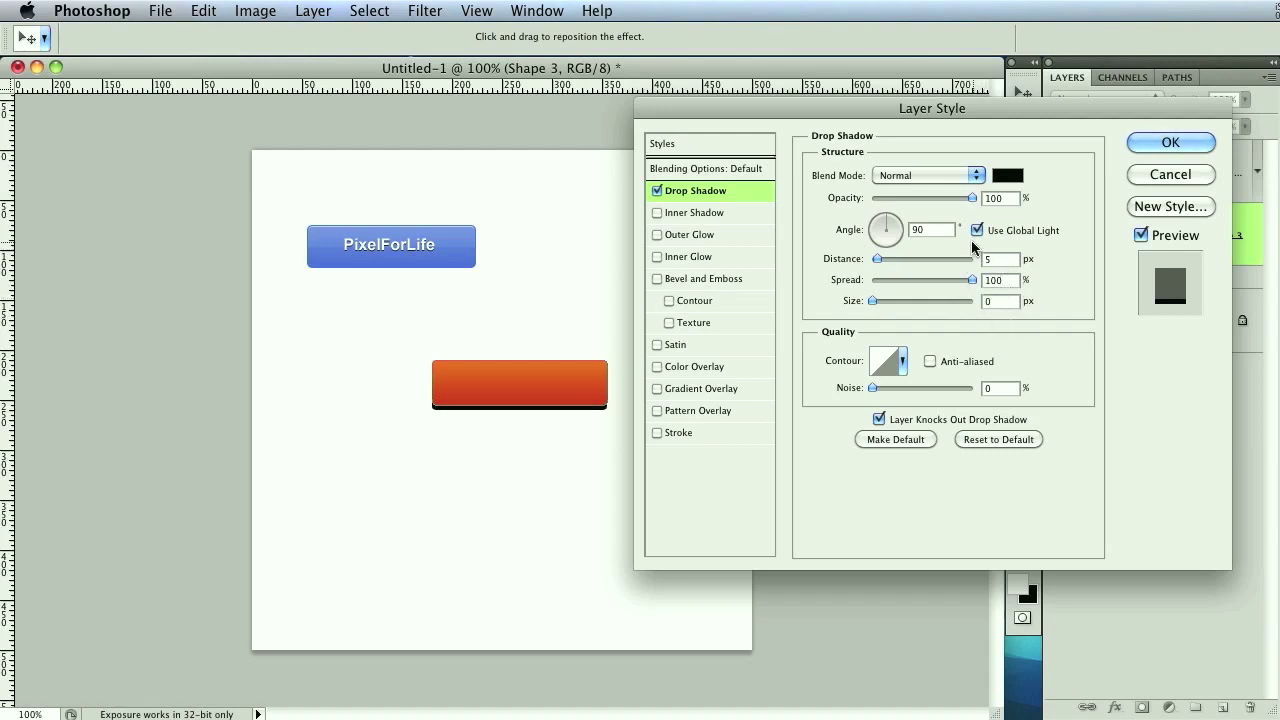
double_click(996, 262)
key("Up")
key("Up")
key("Up")
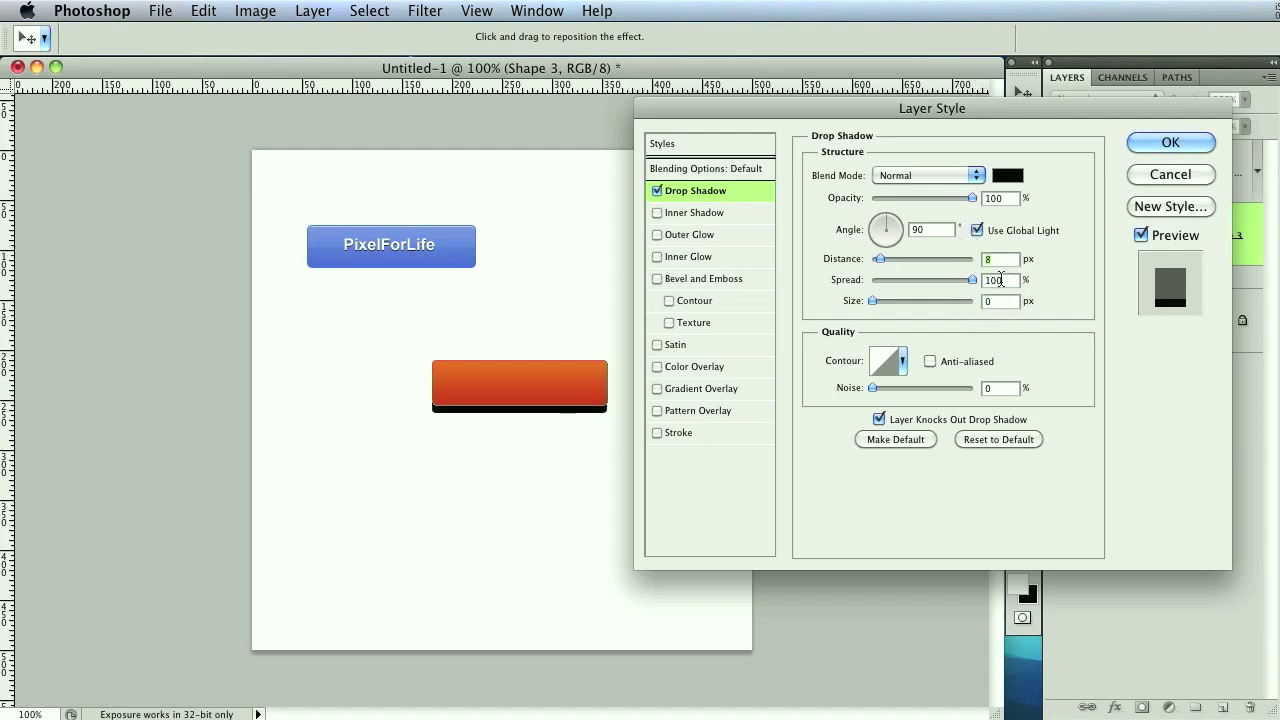
double_click(1006, 305)
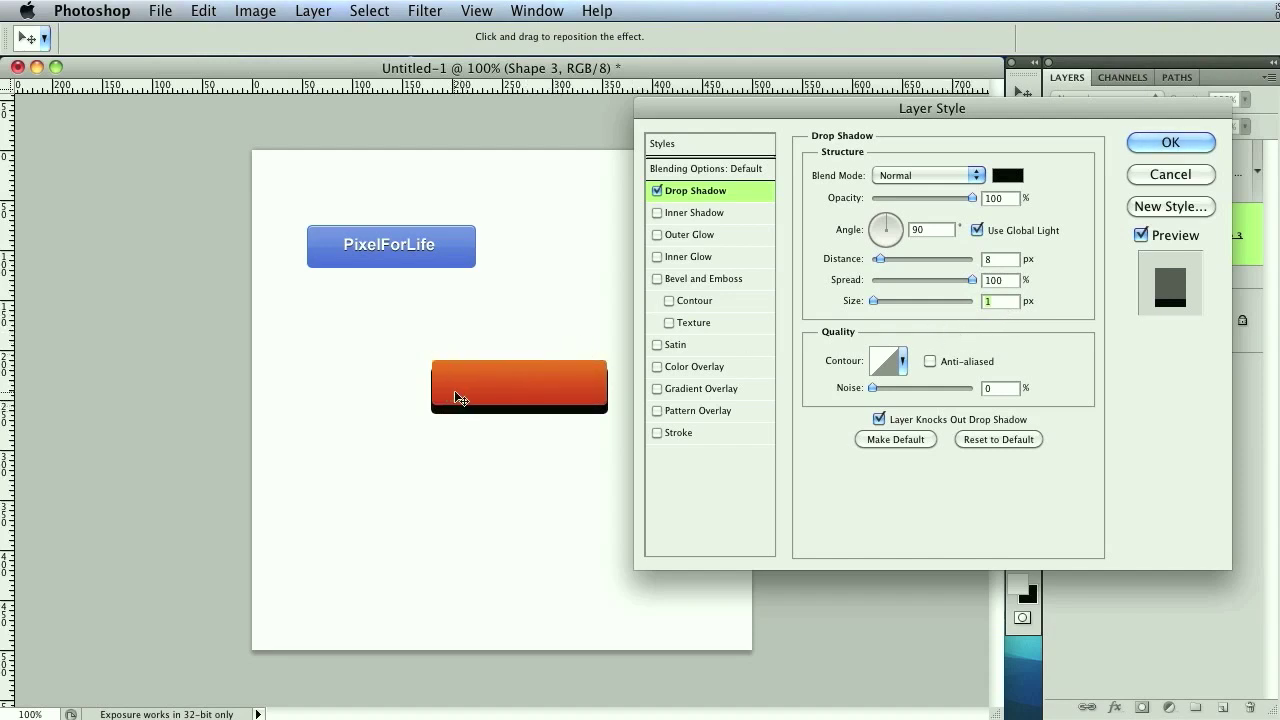
left_click(995, 298)
key("Down")
Colour the shadow dark brown 743118 and apply the layer style
left_click(1007, 175)
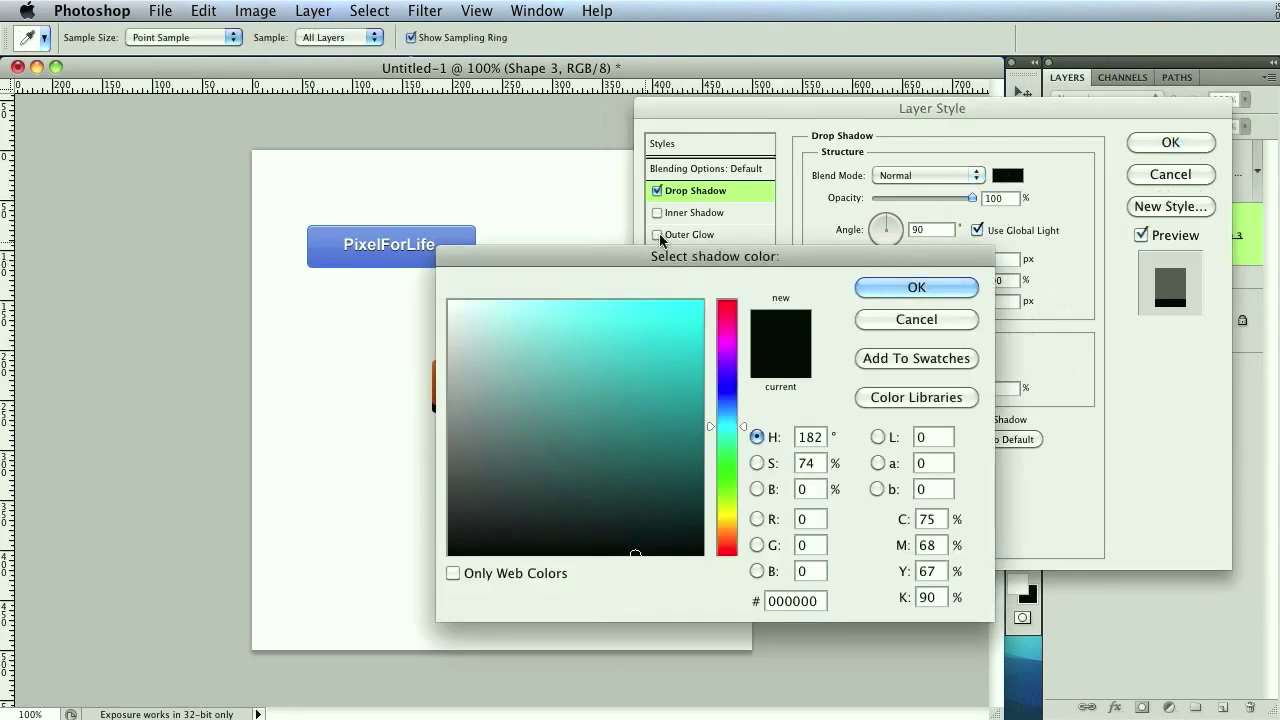
left_click_drag(664, 250, 791, 175)
left_click(449, 400)
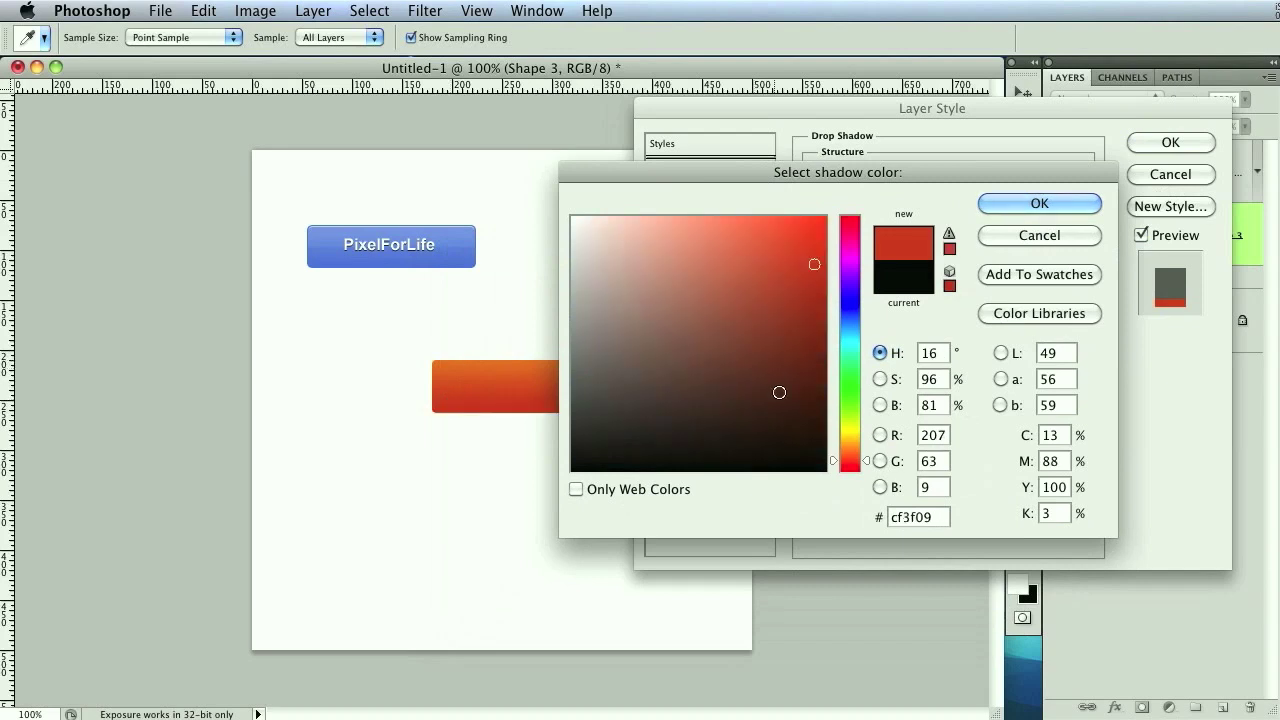
left_click(774, 353)
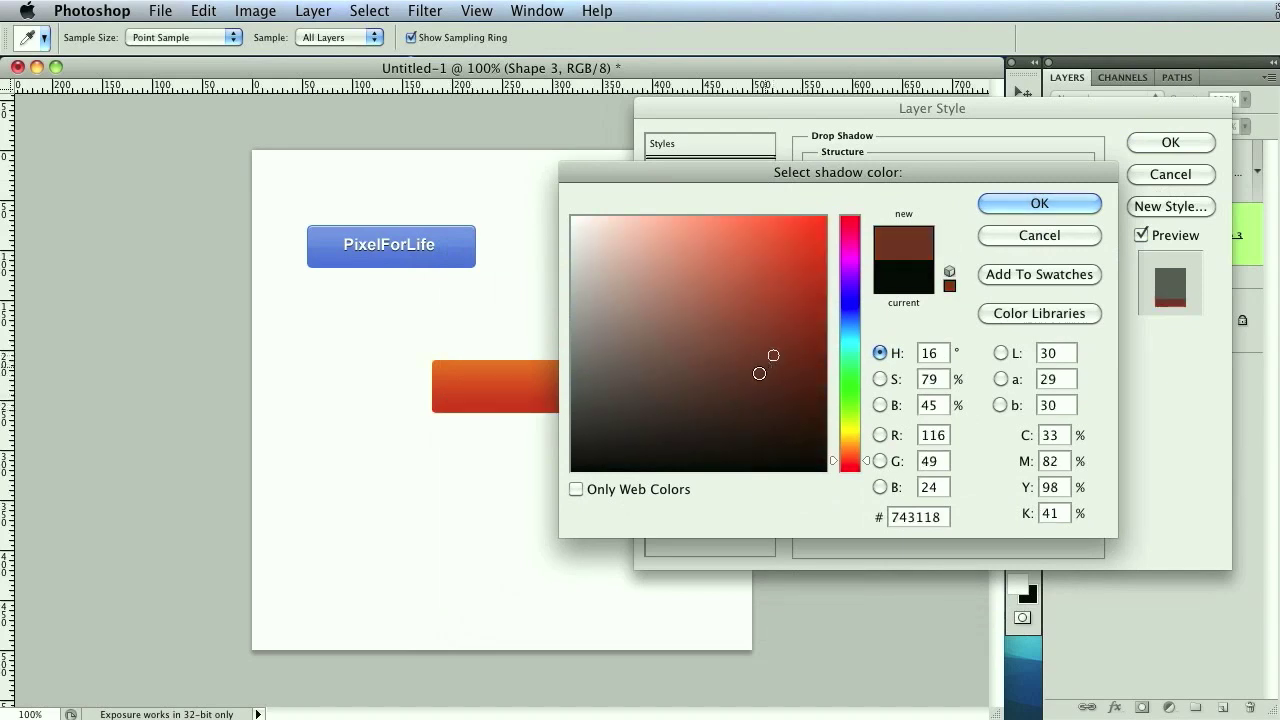
left_click(1040, 204)
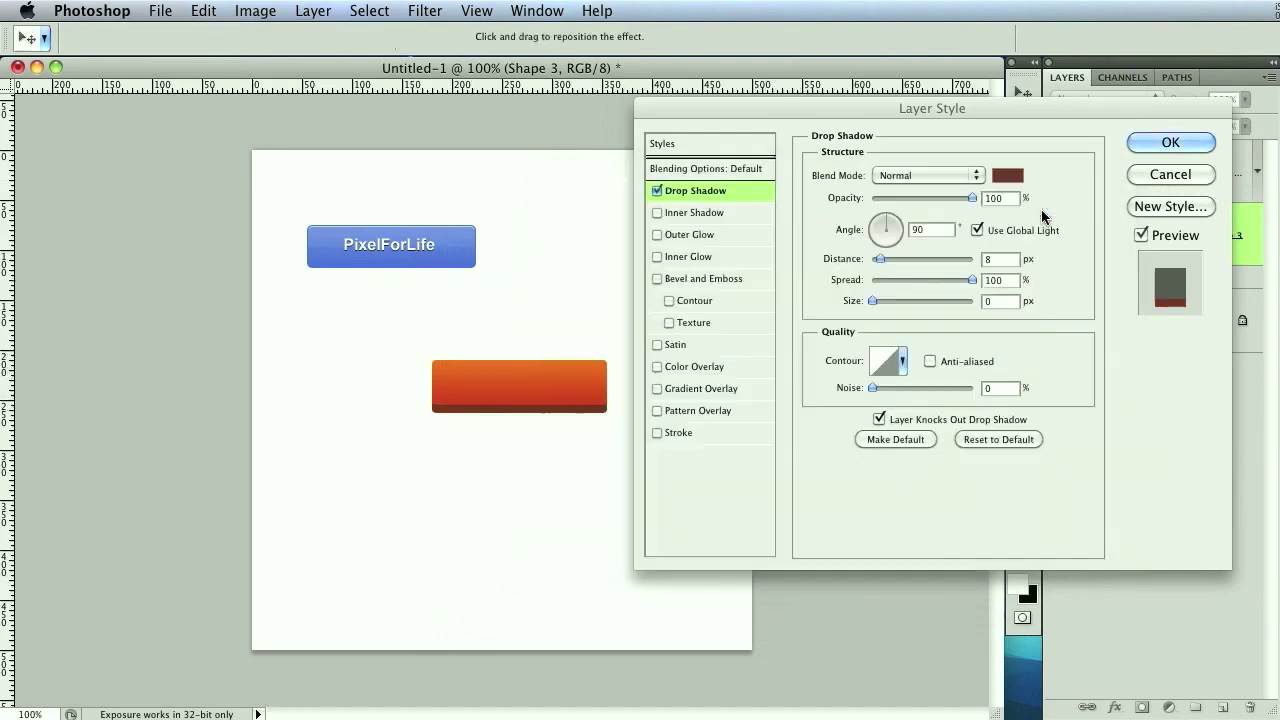
left_click(1171, 143)
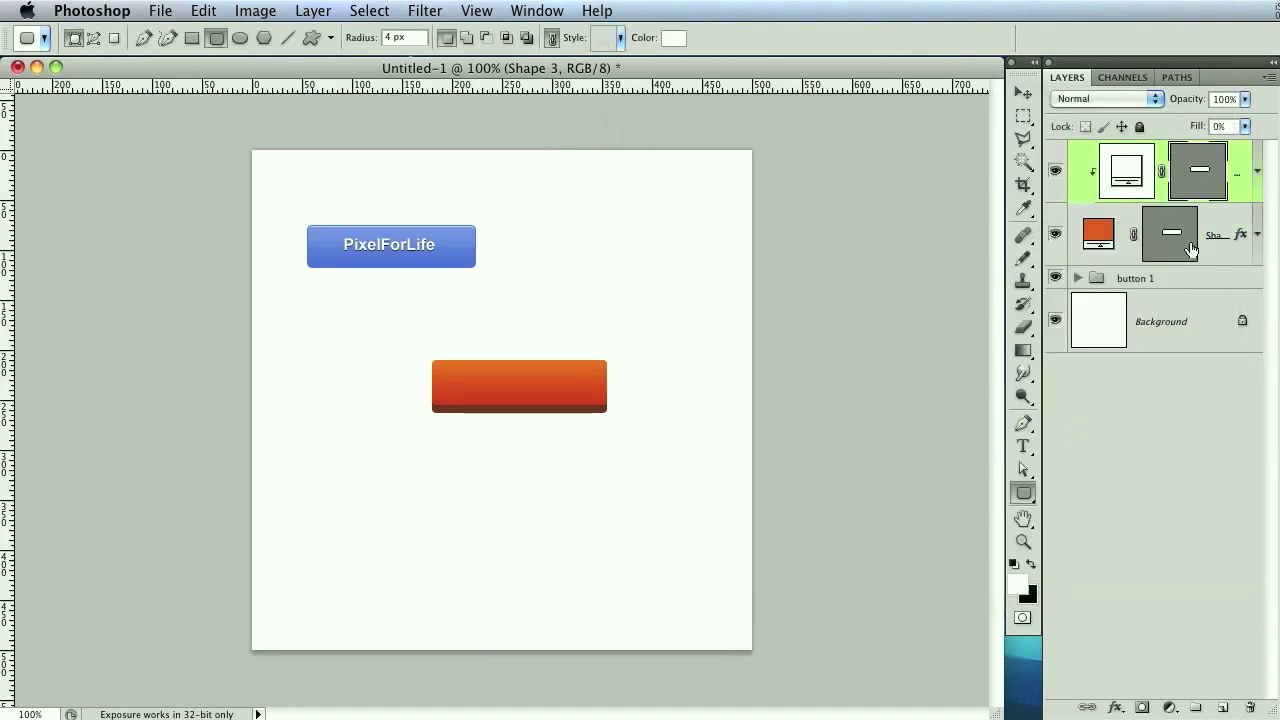
Inspect the orange button layer's effects list and layer options
left_click(1257, 234)
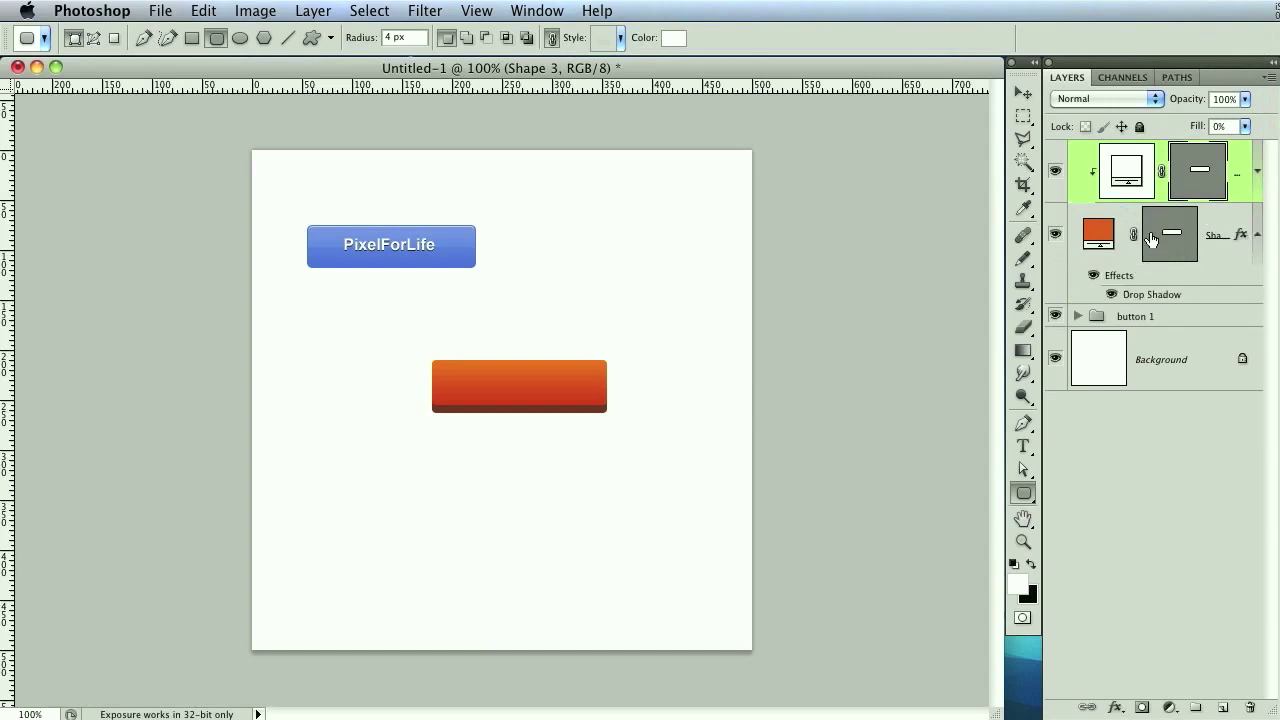
left_click(1257, 236)
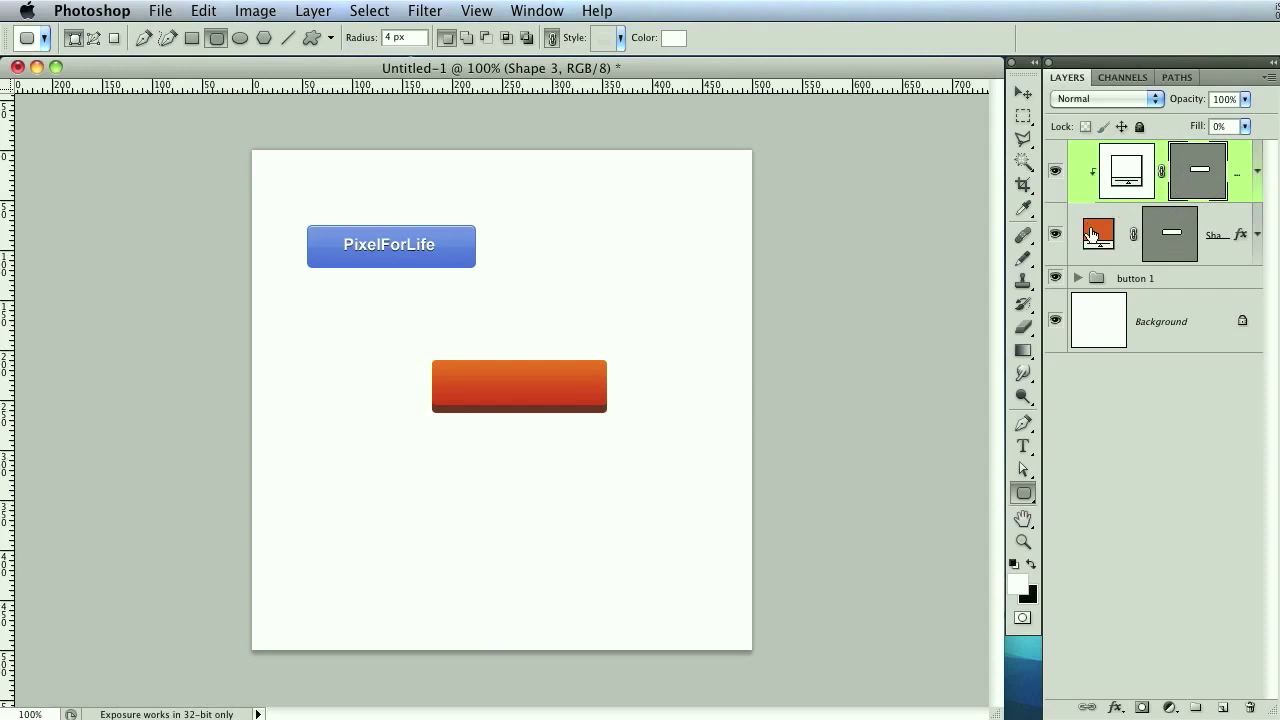
right_click(1089, 170)
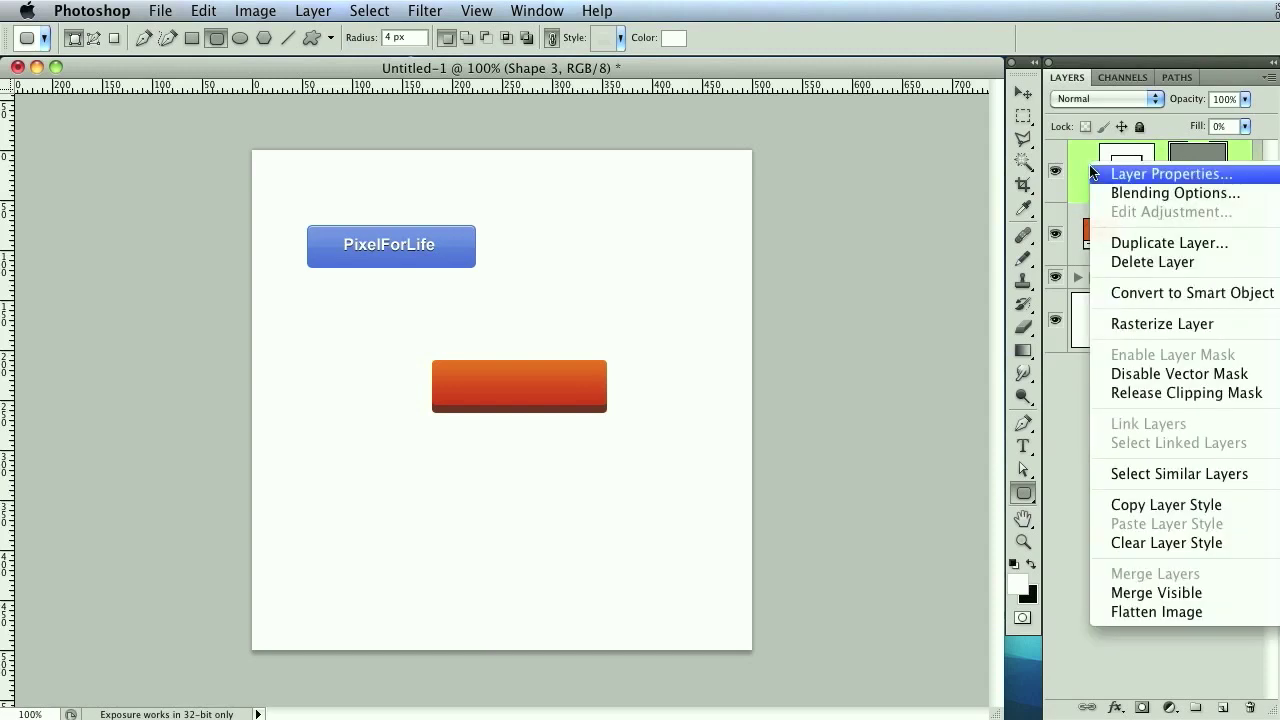
left_click(1050, 412)
Add a 1 px Inside stroke to the top gloss layer
double_click(1237, 177)
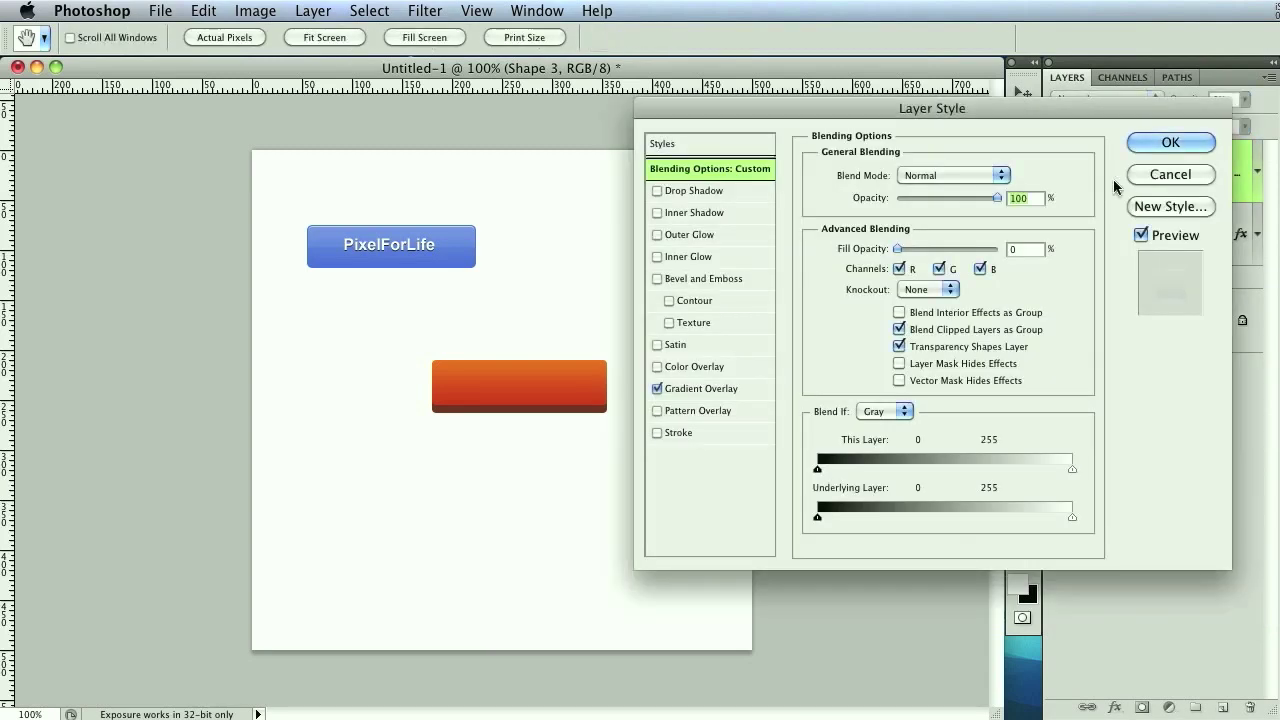
left_click_drag(1069, 114, 1077, 131)
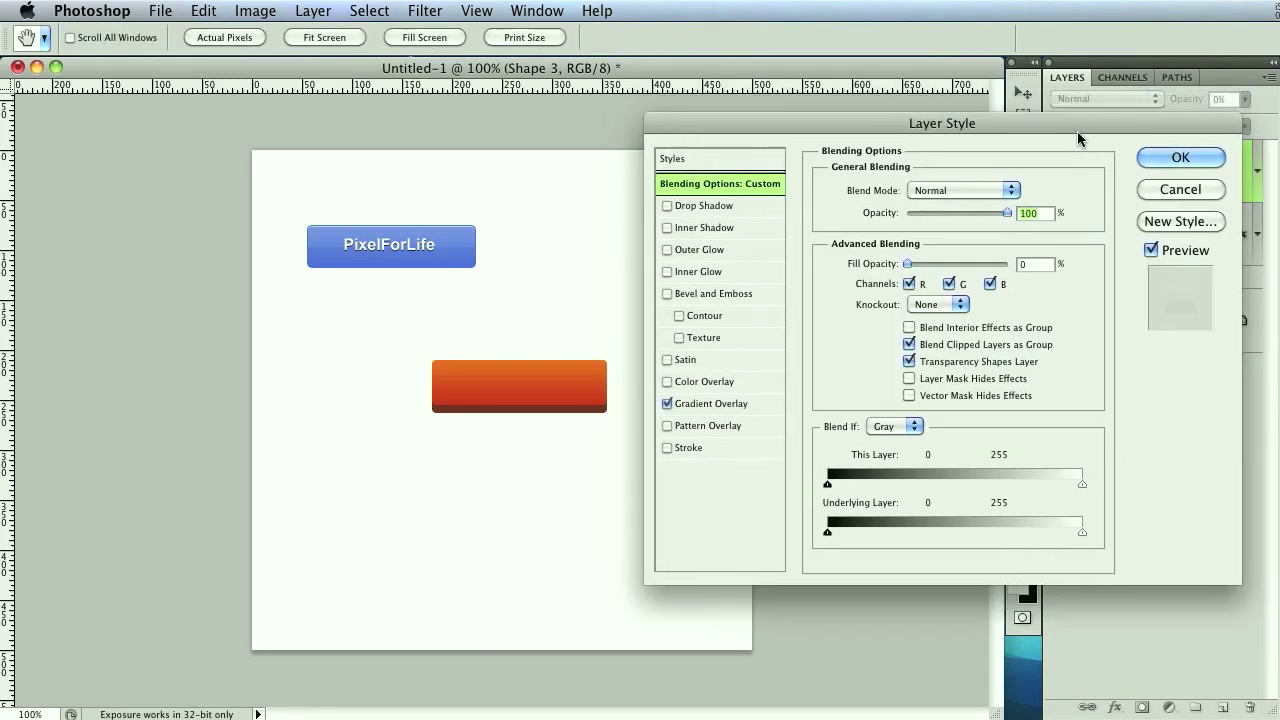
left_click(666, 448)
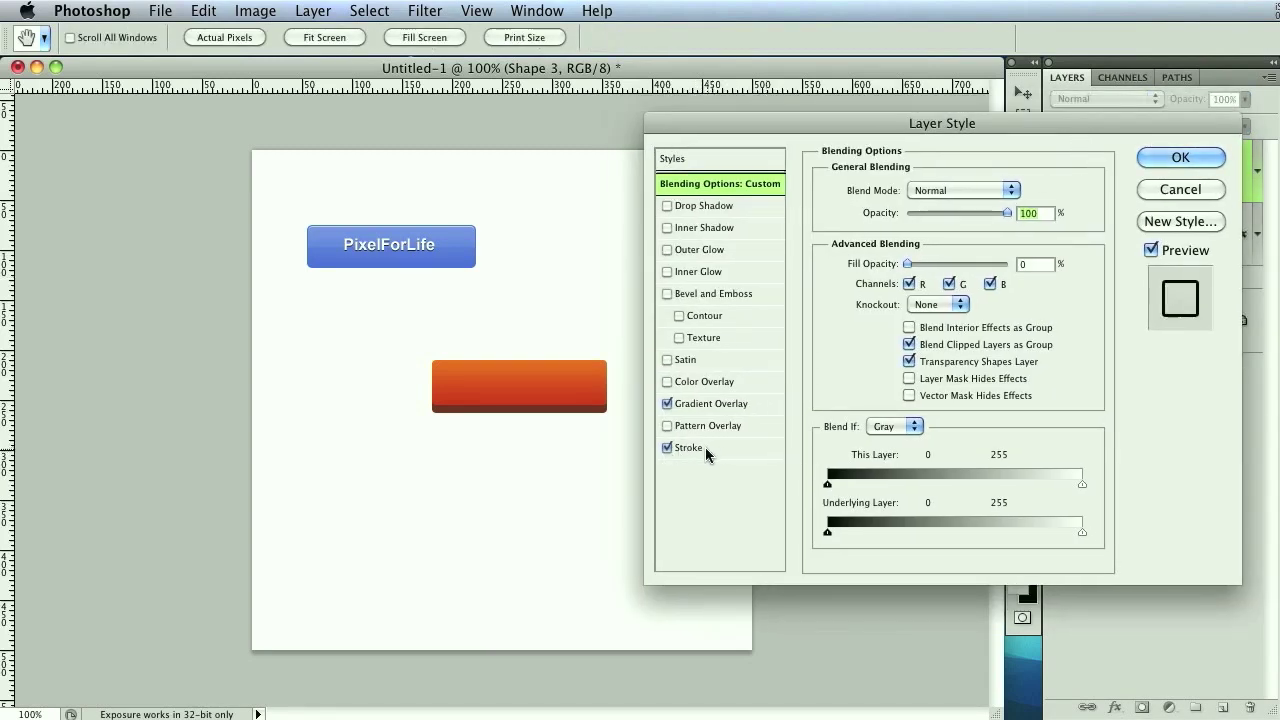
left_click(700, 448)
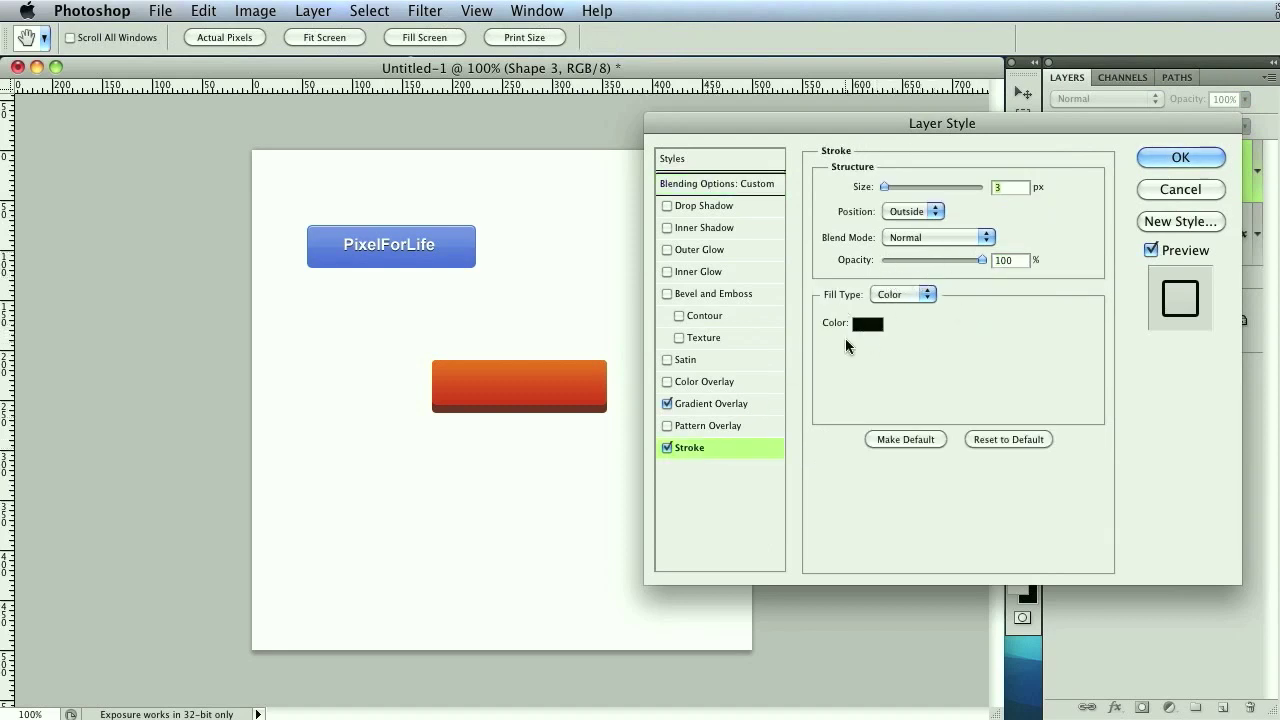
left_click(913, 214)
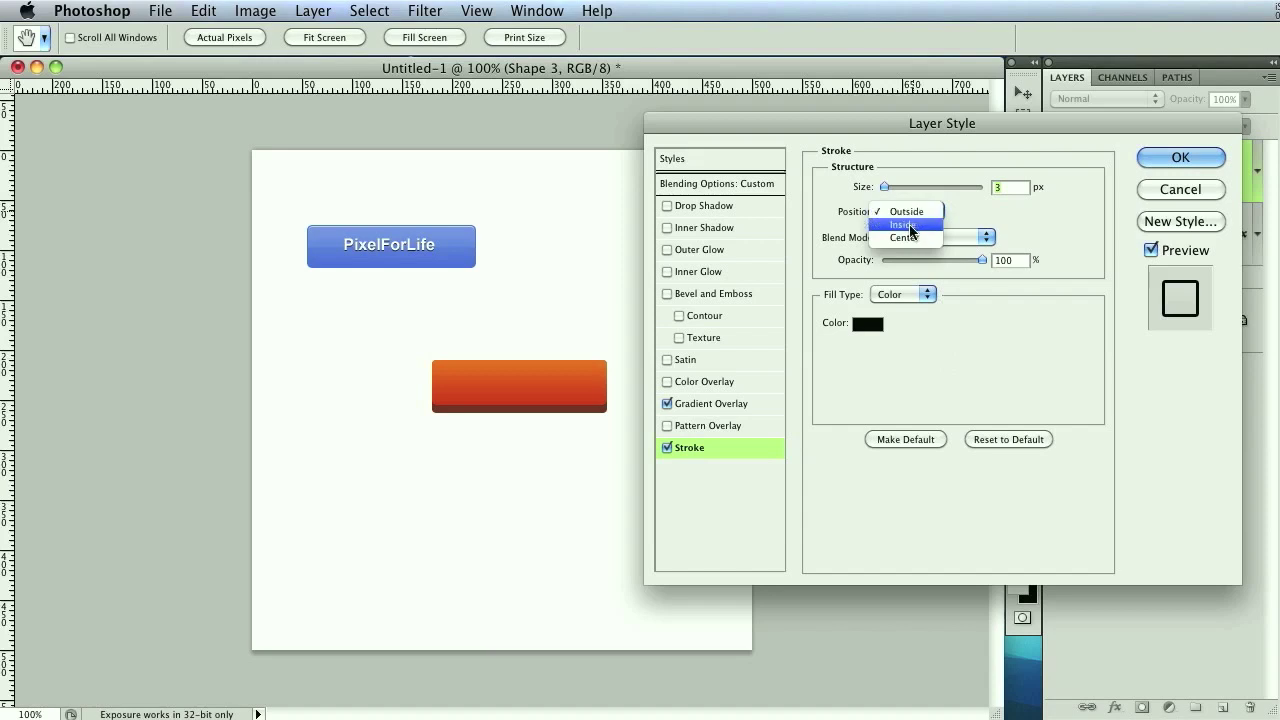
left_click(905, 225)
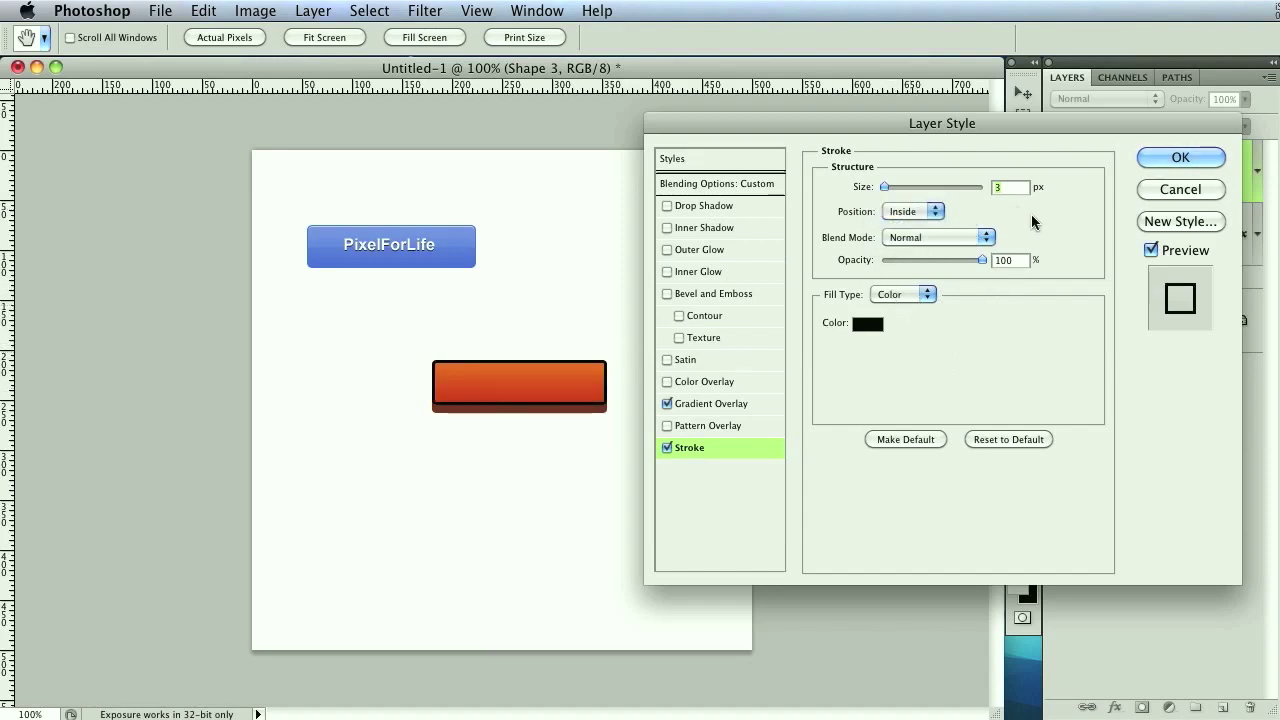
type("1")
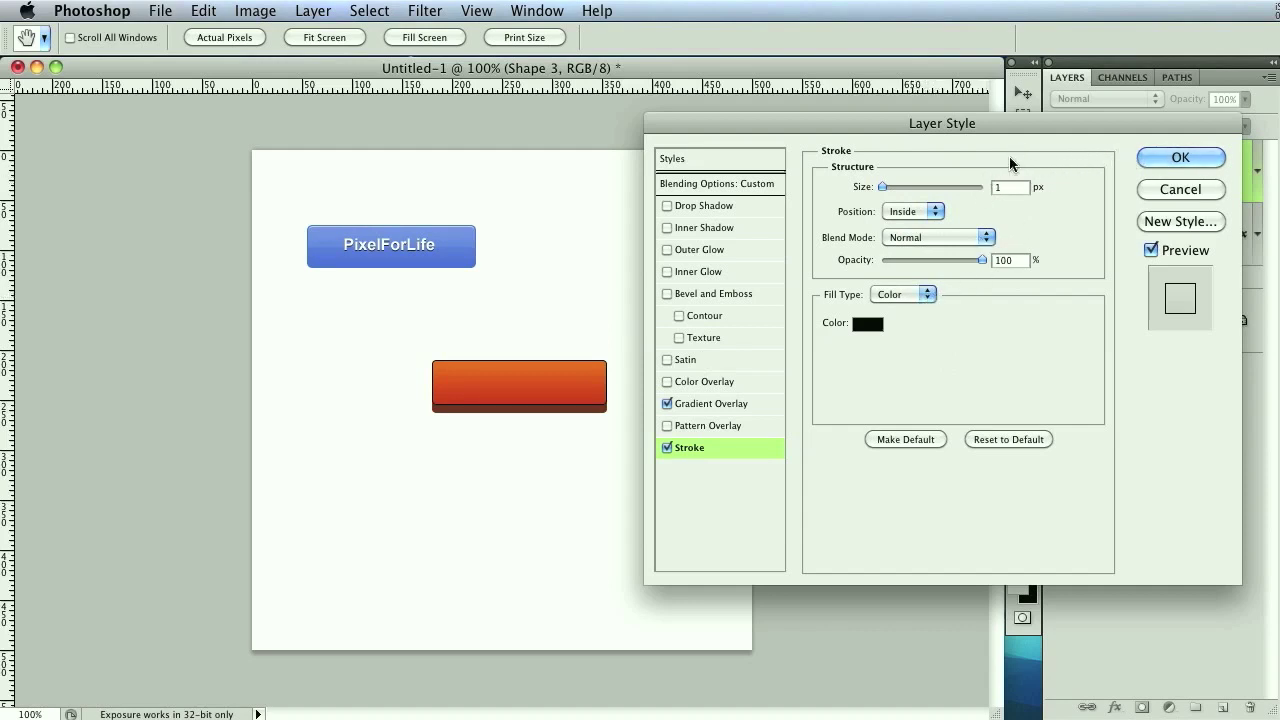
left_click(913, 296)
Fill the stroke with a gradient at a -90° angle
left_click(910, 311)
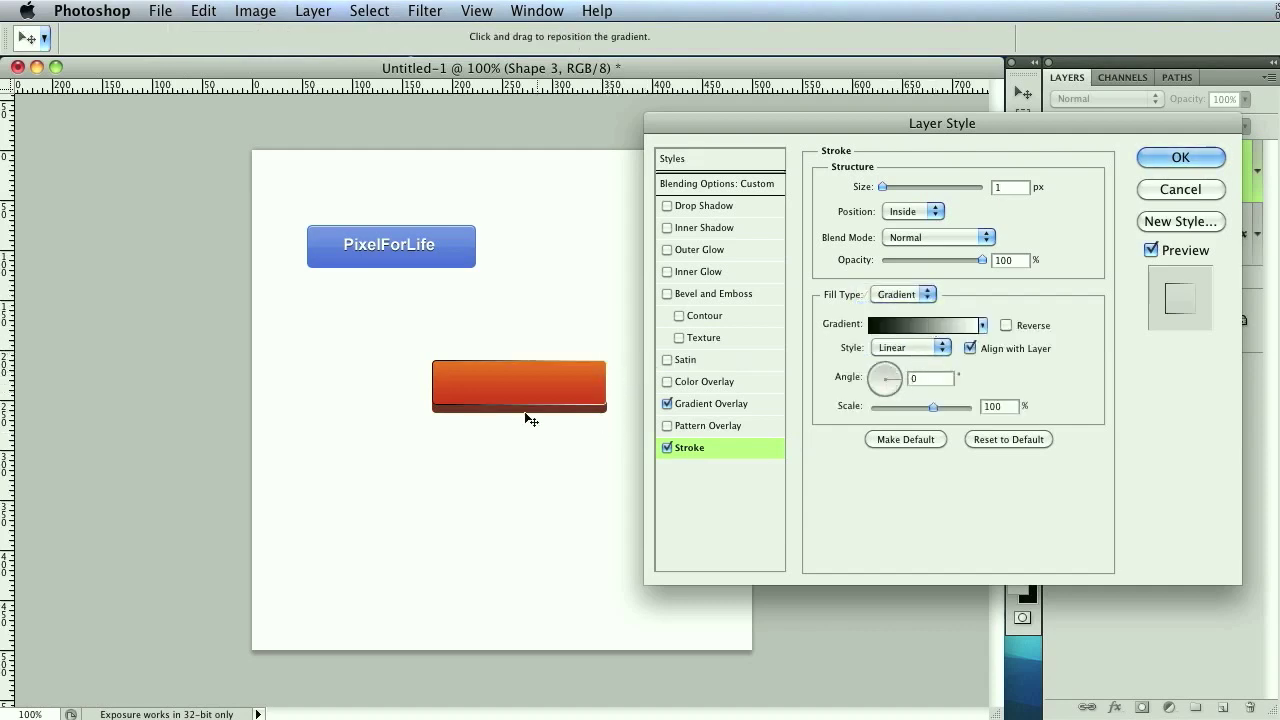
left_click_drag(893, 393, 885, 411)
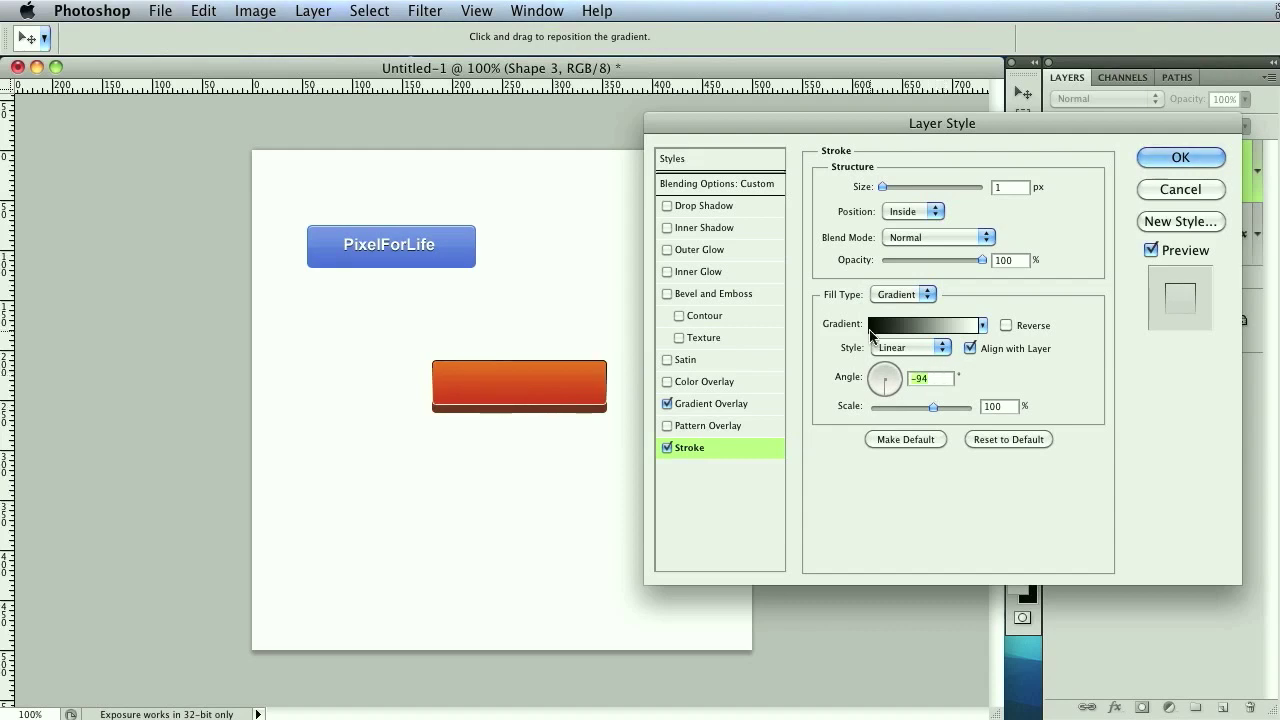
type("-90")
left_click(948, 326)
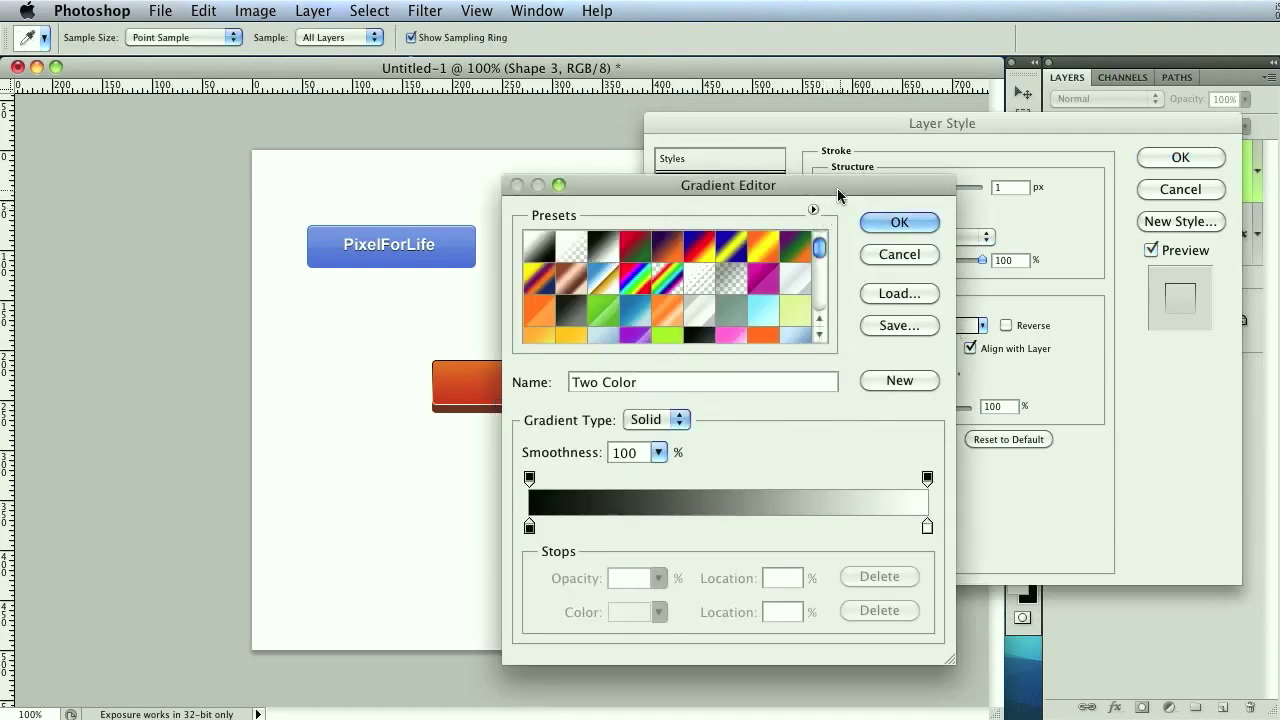
left_click_drag(837, 188, 1001, 115)
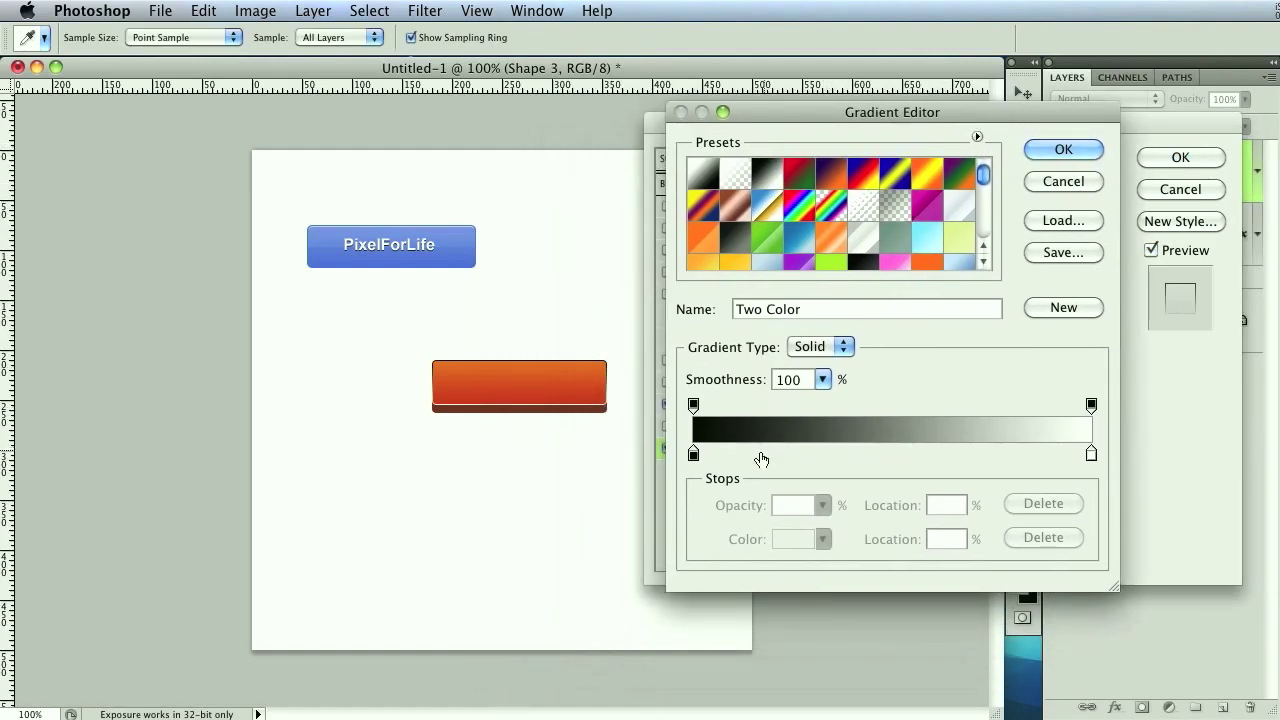
Sample dark brown and orange from the button into the gradient's two stops
left_click(693, 455)
left_click(548, 363)
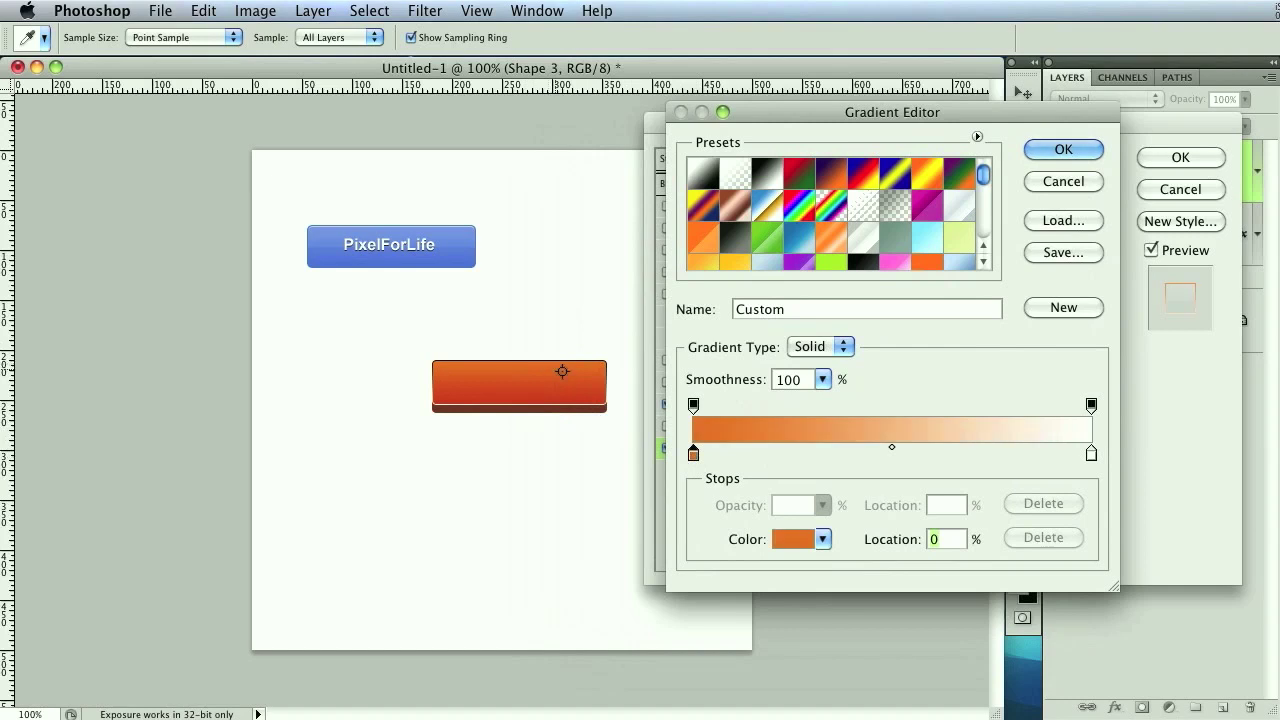
left_click(1091, 455)
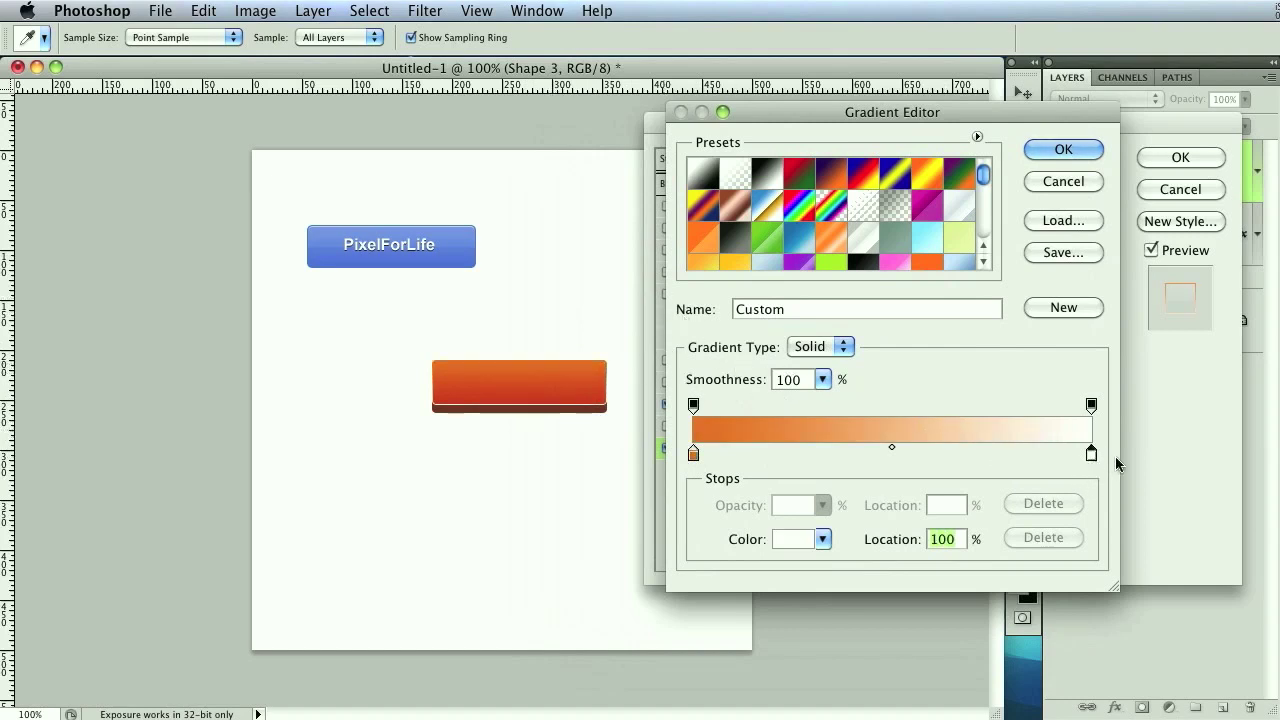
left_click(515, 409)
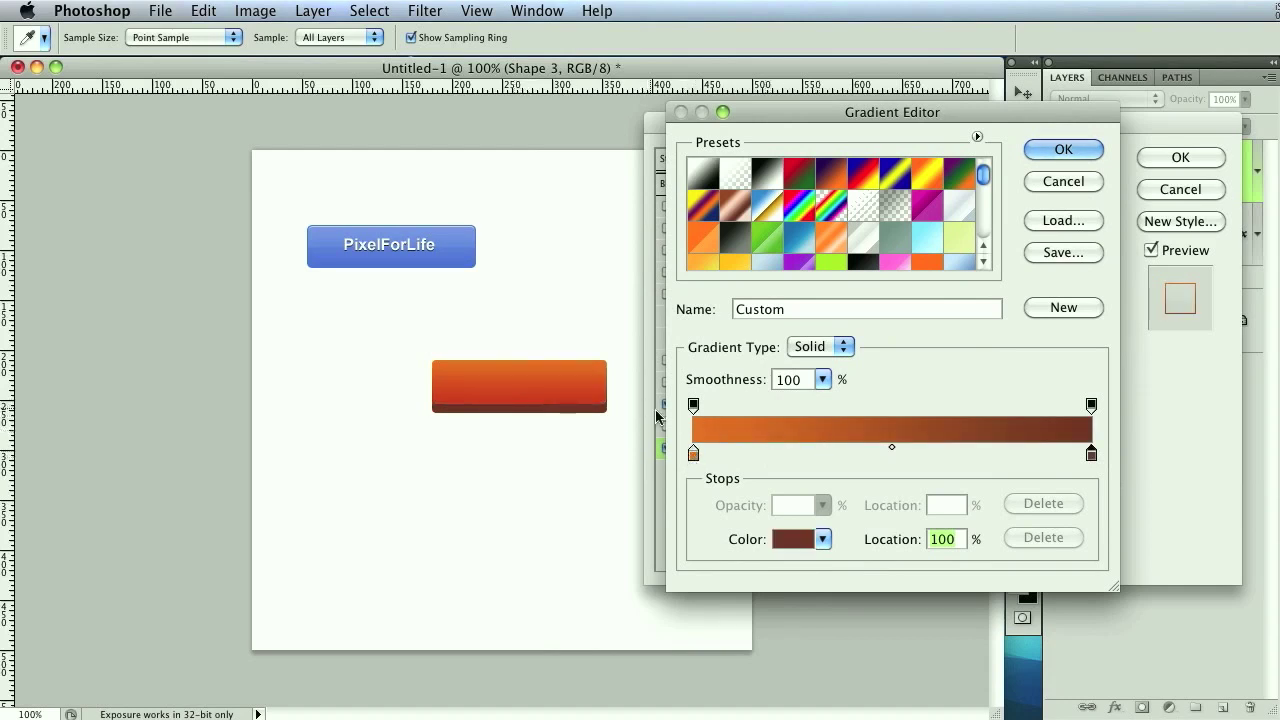
left_click(694, 455)
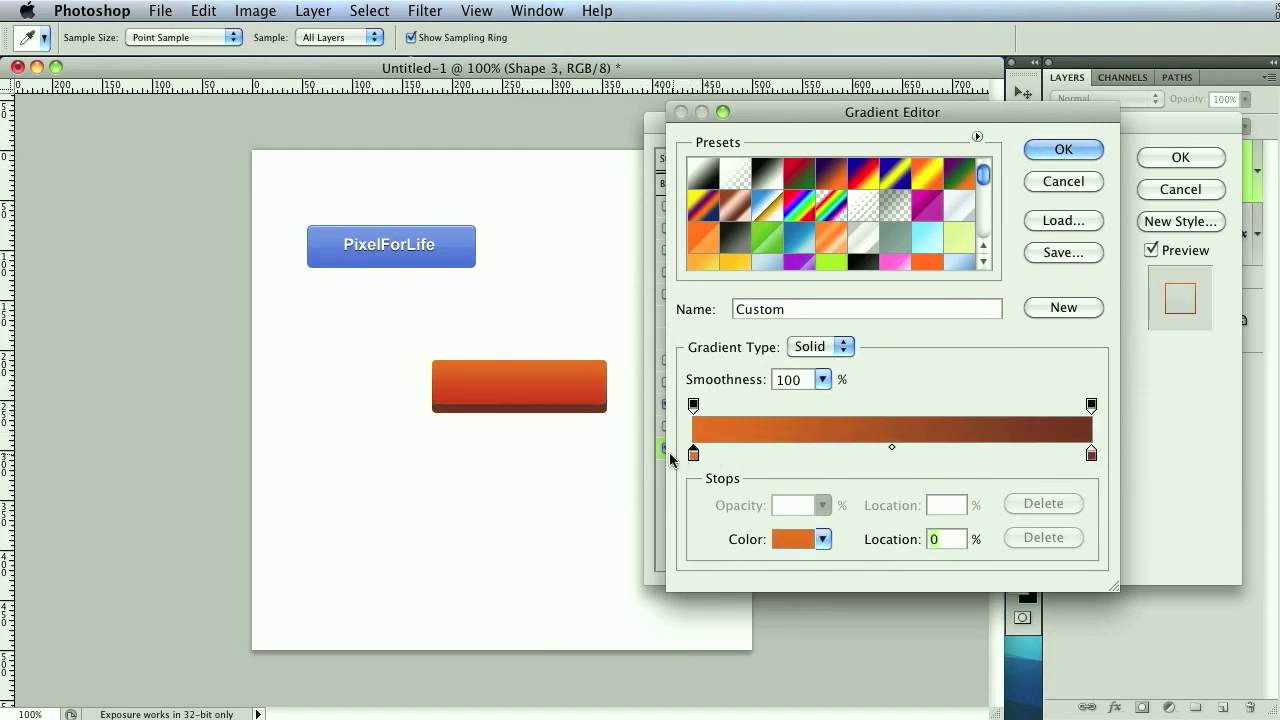
left_click(509, 409)
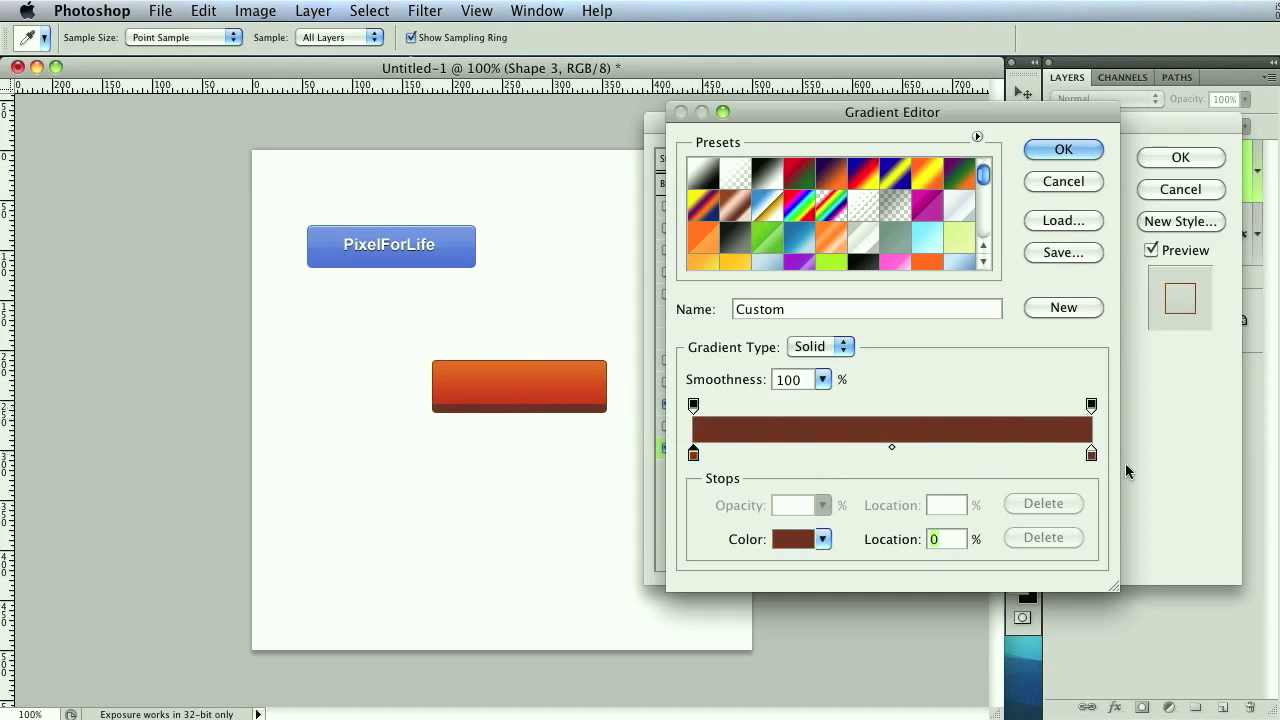
left_click(1091, 455)
left_click(530, 364)
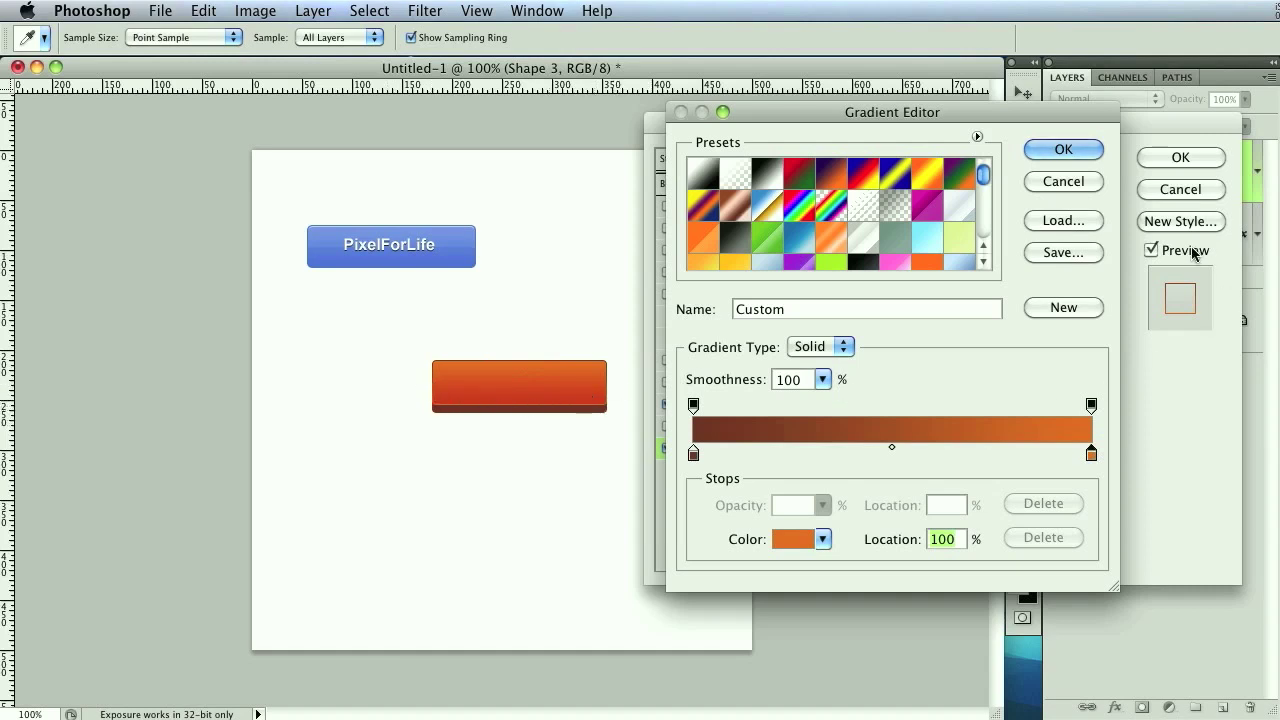
left_click(1079, 150)
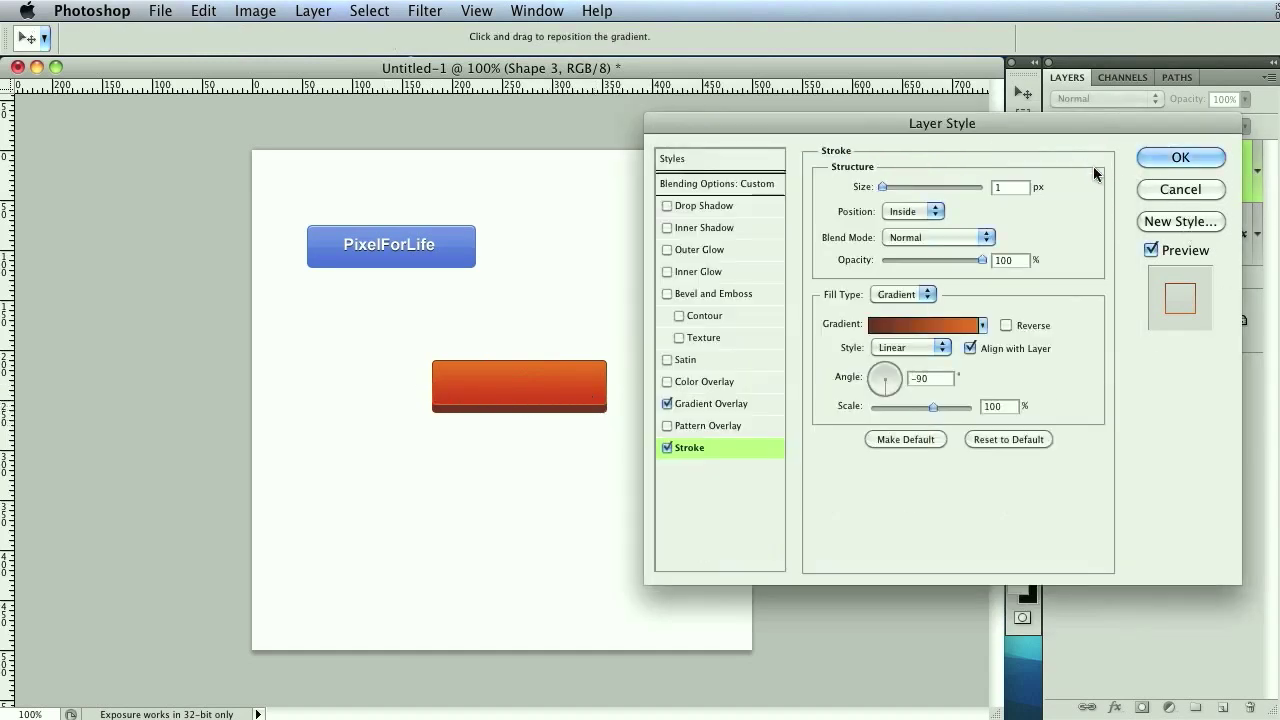
Review the Gradient Overlay, apply the layer style, and add an empty layer
left_click(778, 403)
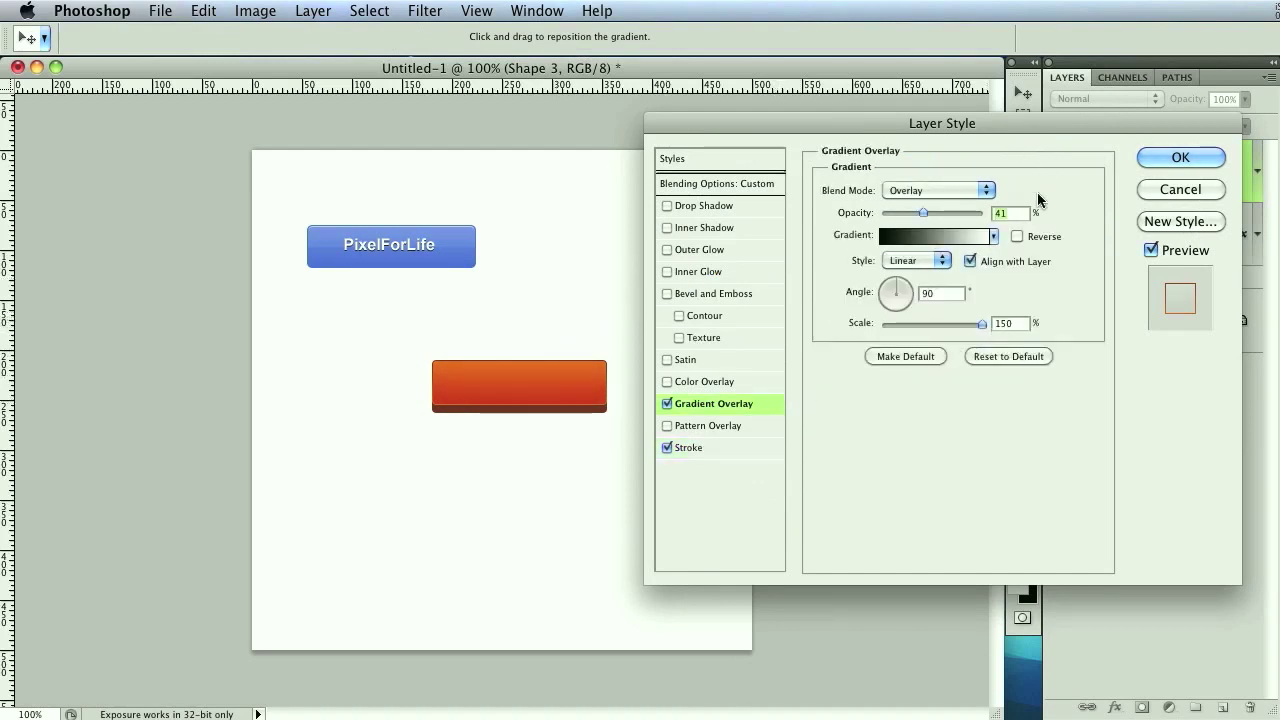
left_click(1203, 159)
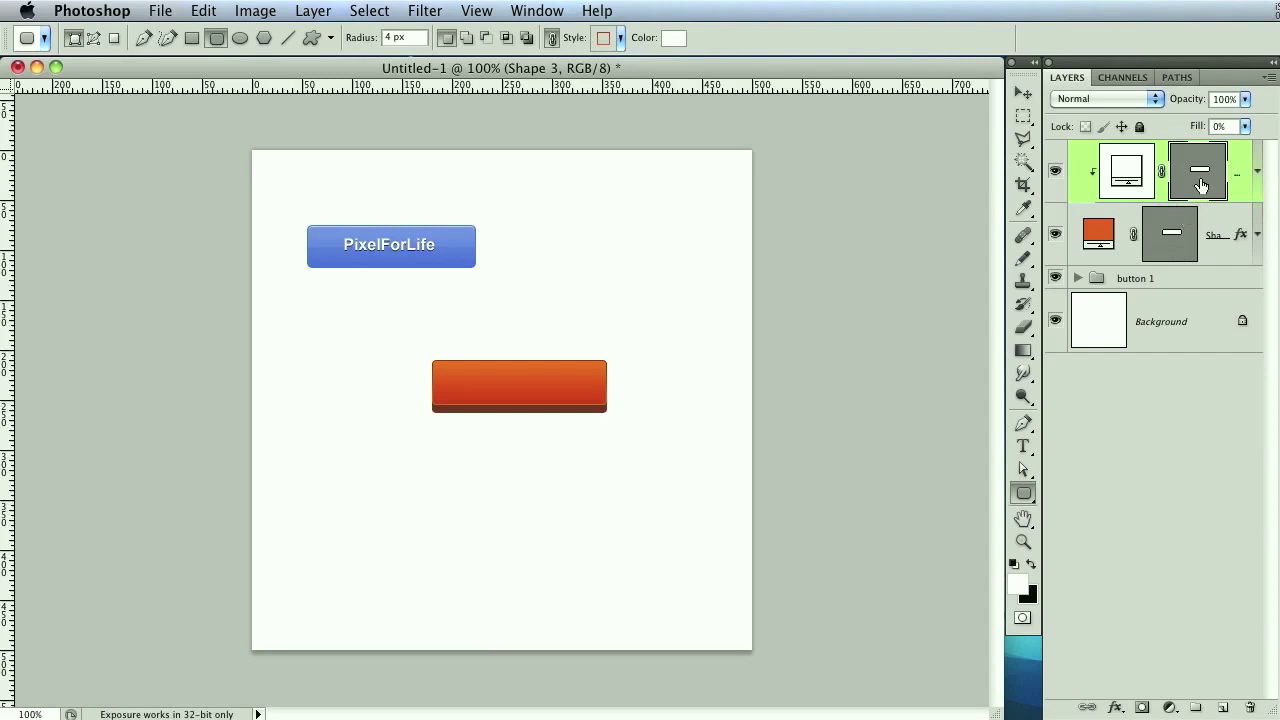
left_click(1222, 705)
Add 'PixelForLife' text and centre it on the orange button
left_click(1021, 447)
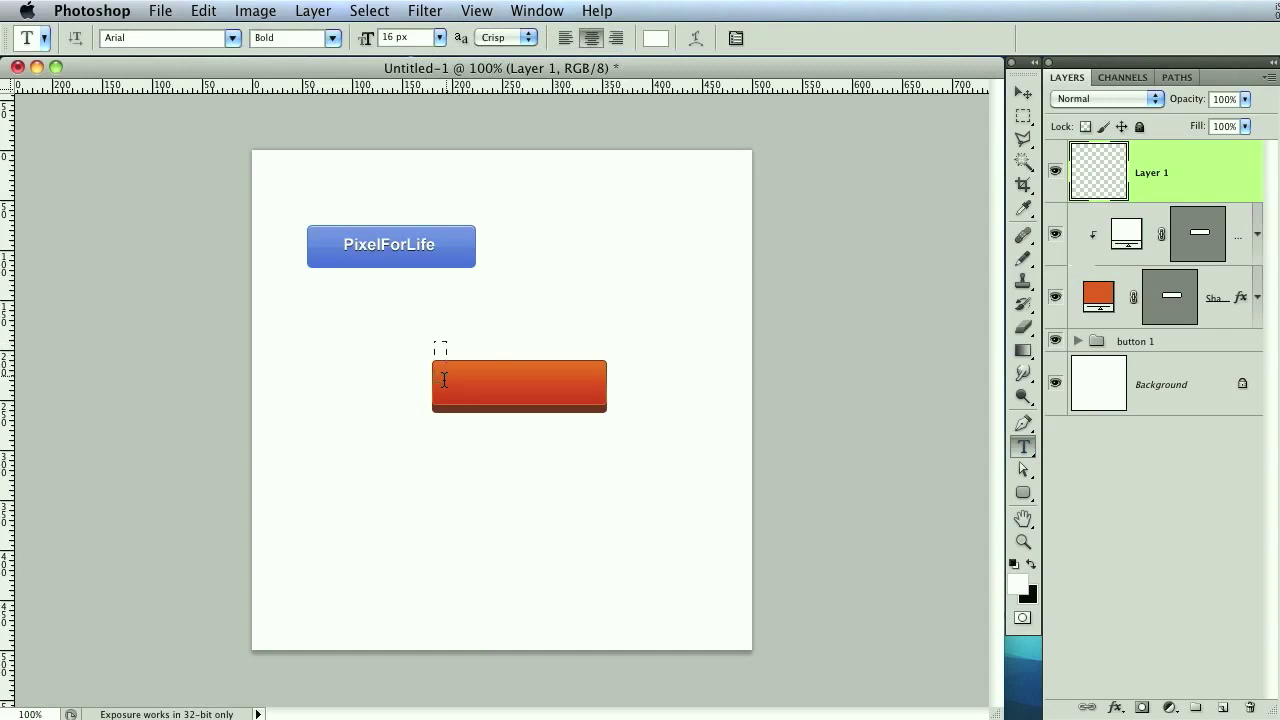
left_click_drag(482, 389, 604, 418)
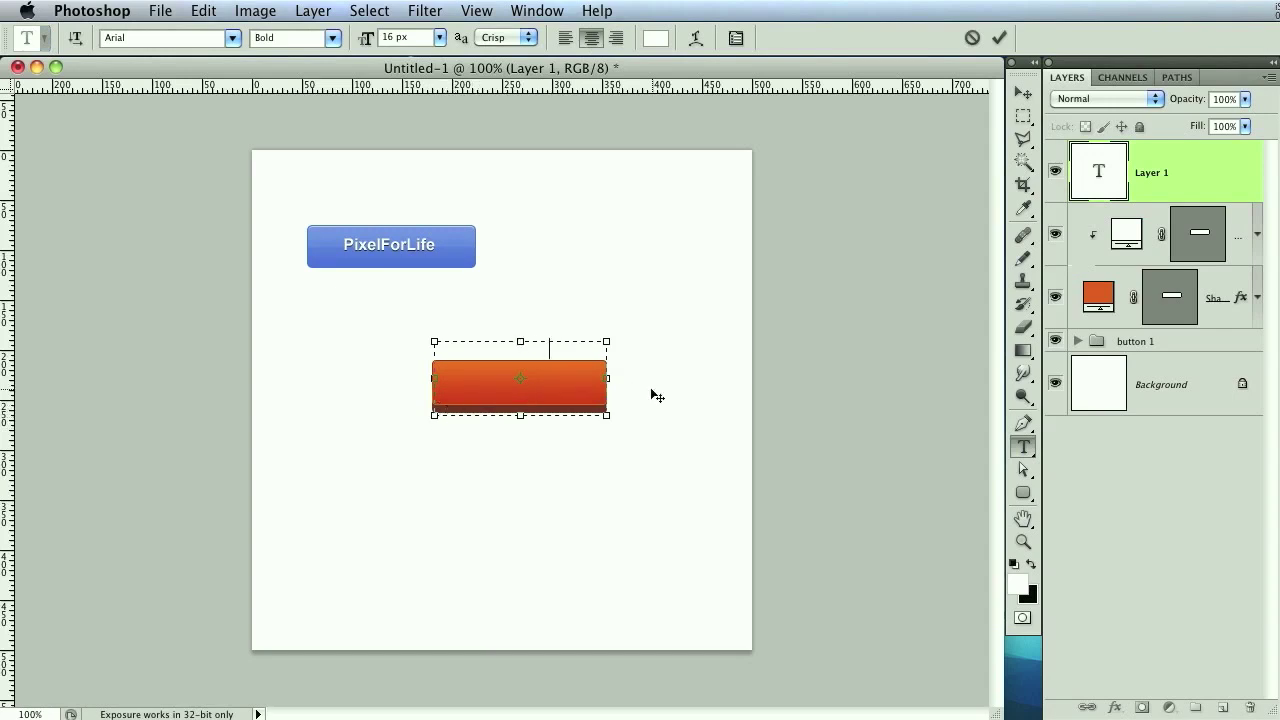
key("super+Return")
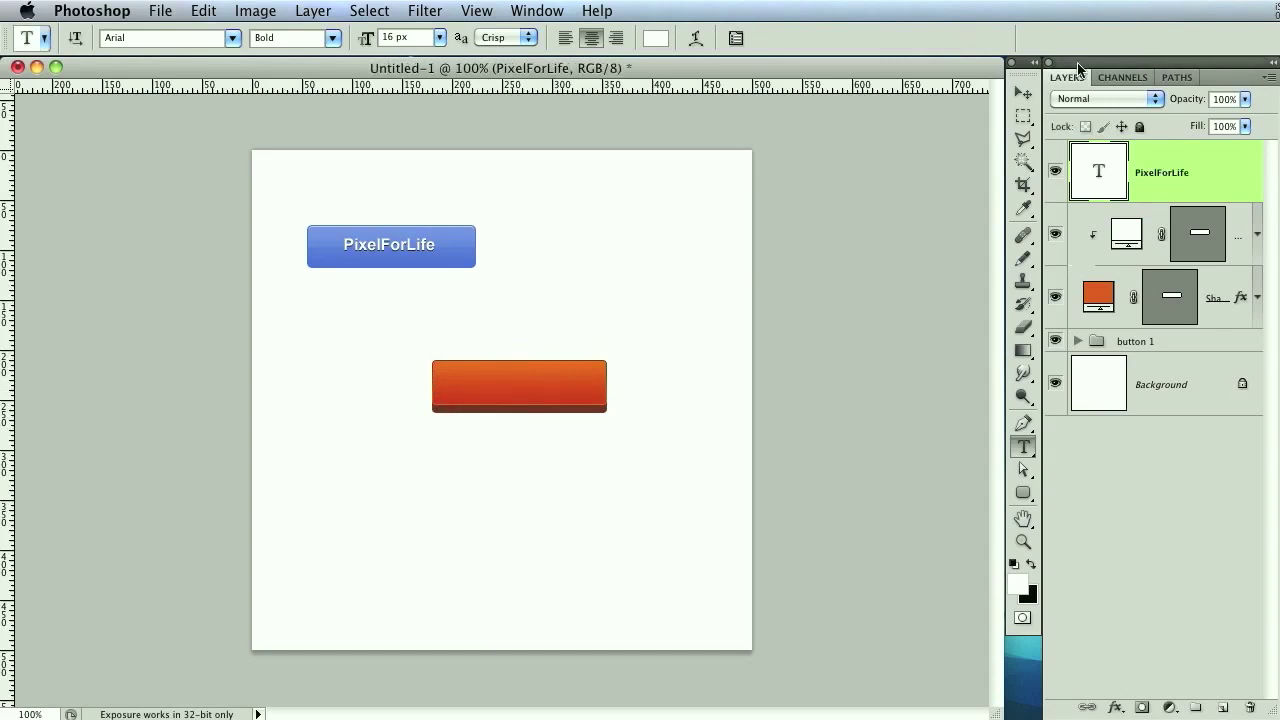
left_click(1022, 92)
left_click_drag(568, 400, 569, 418)
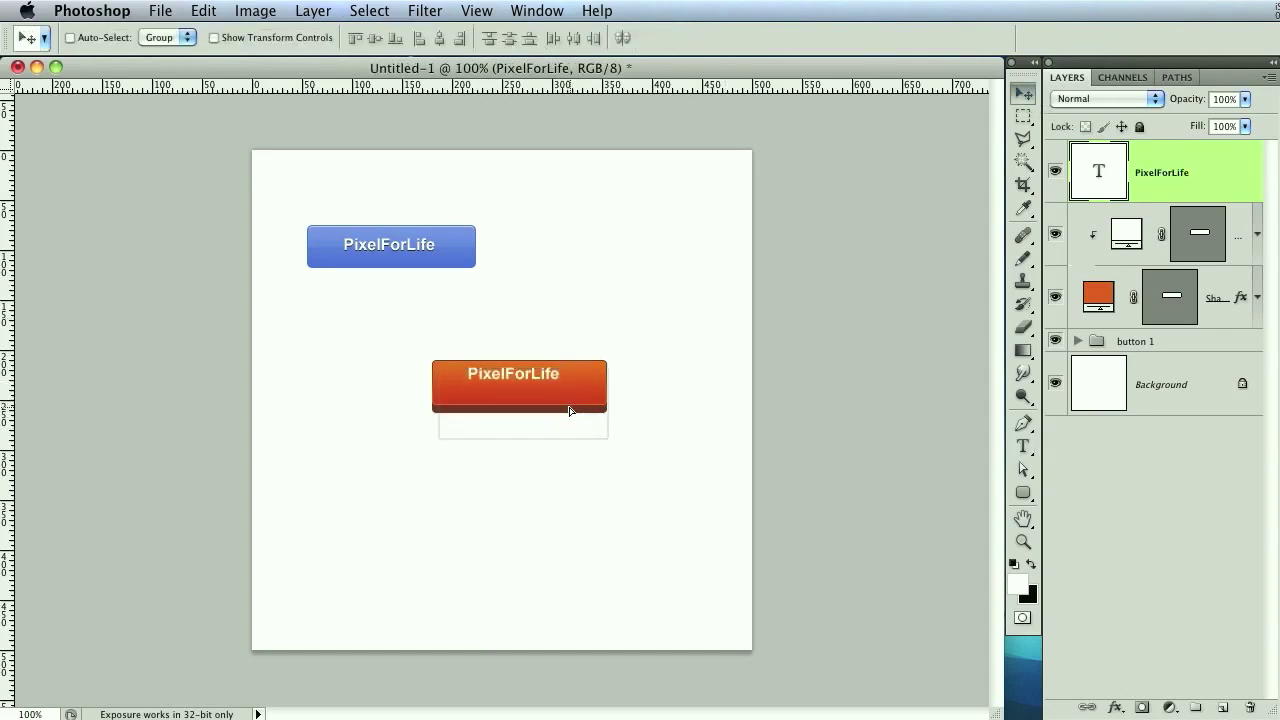
key("Down")
key("Down")
key("Down")
key("Down")
key("Down")
key("Down")
key("Down")
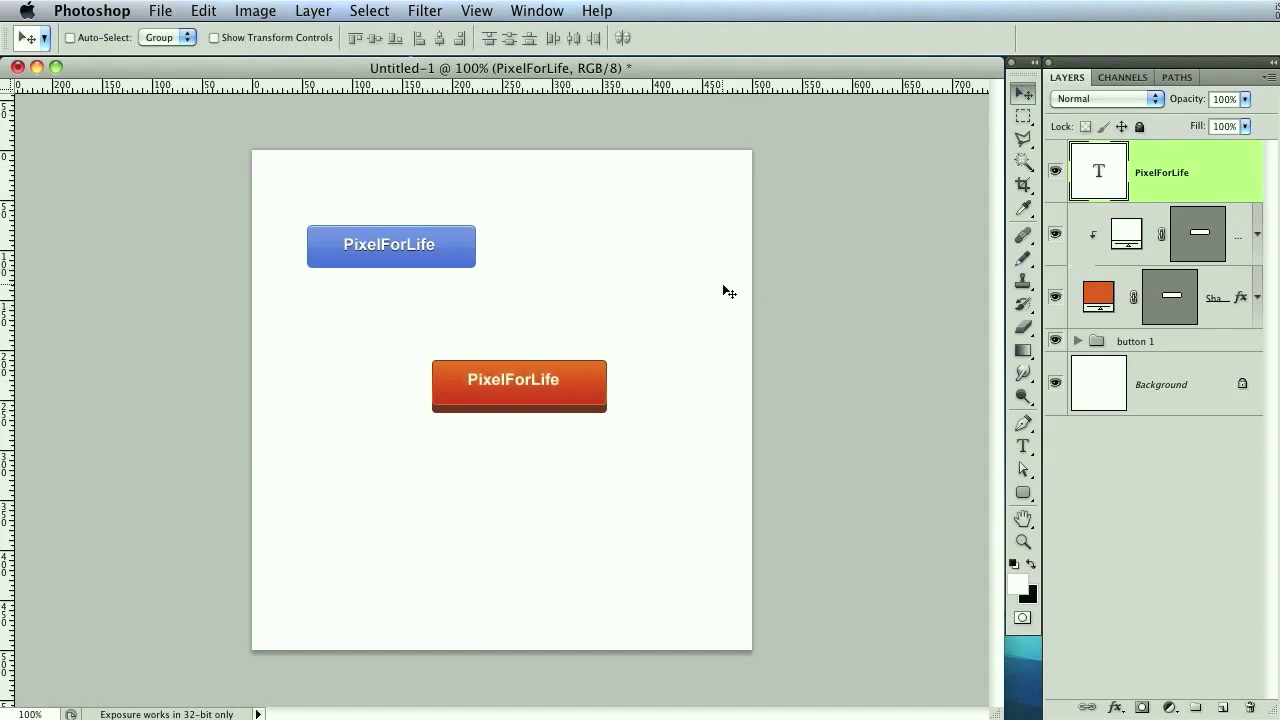
Recolour the label text dark grey 454545
left_click(1022, 446)
left_click(663, 38)
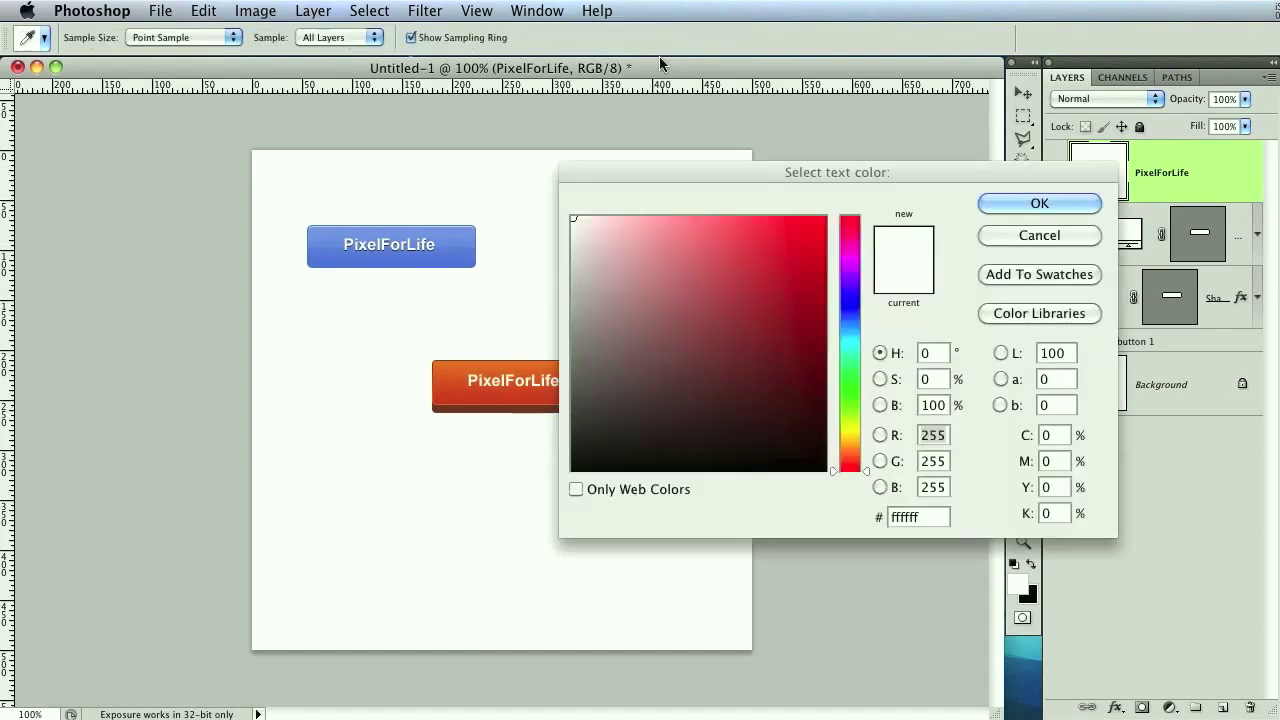
left_click(450, 374)
left_click(739, 234)
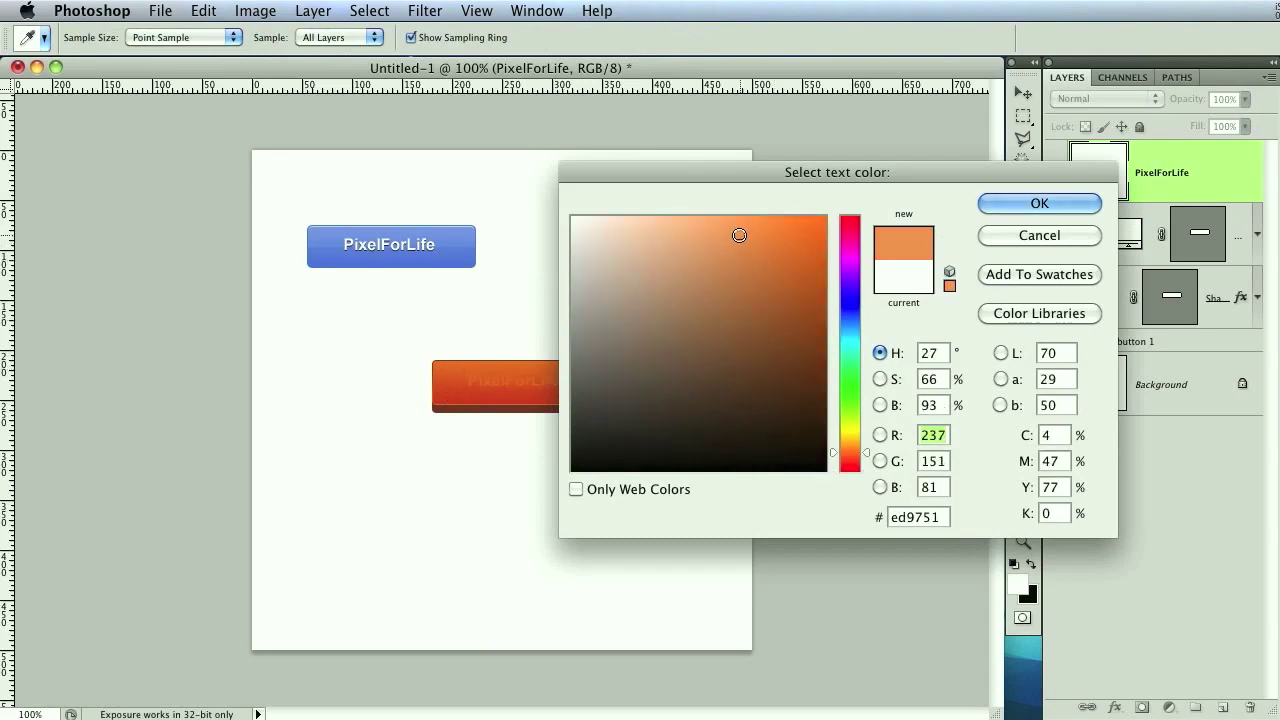
left_click(730, 249)
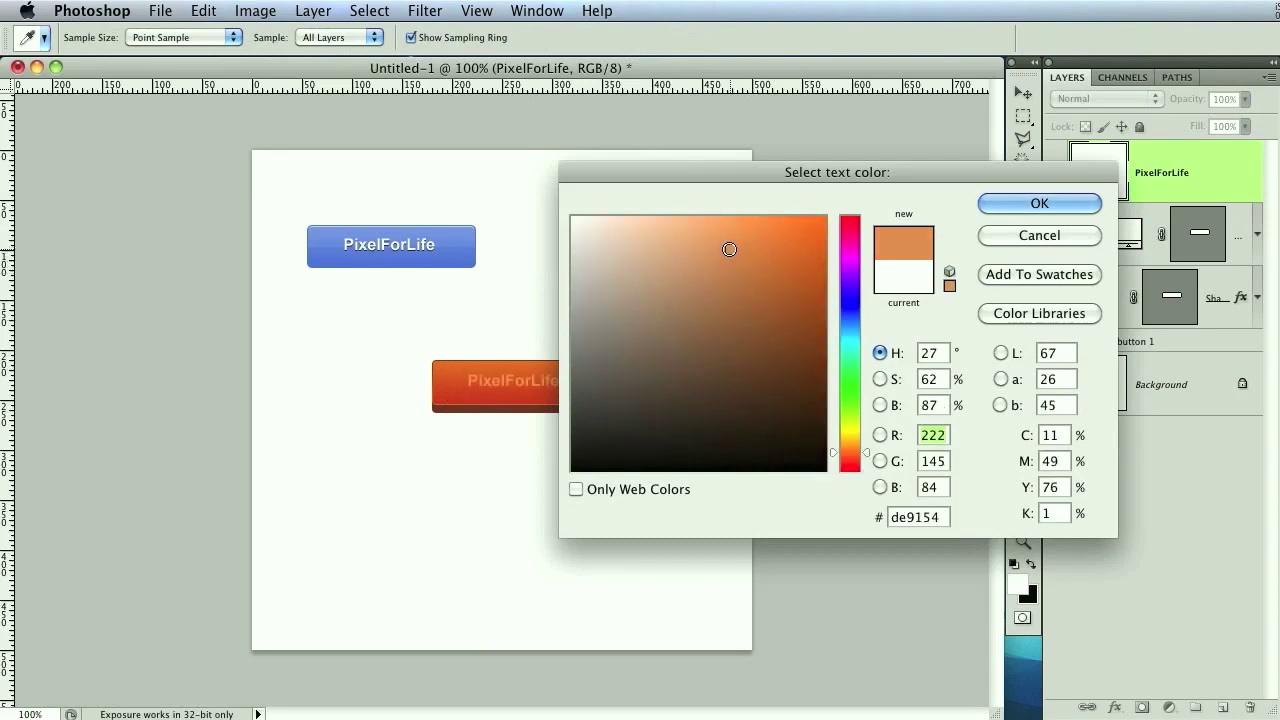
left_click(694, 363)
left_click(652, 413)
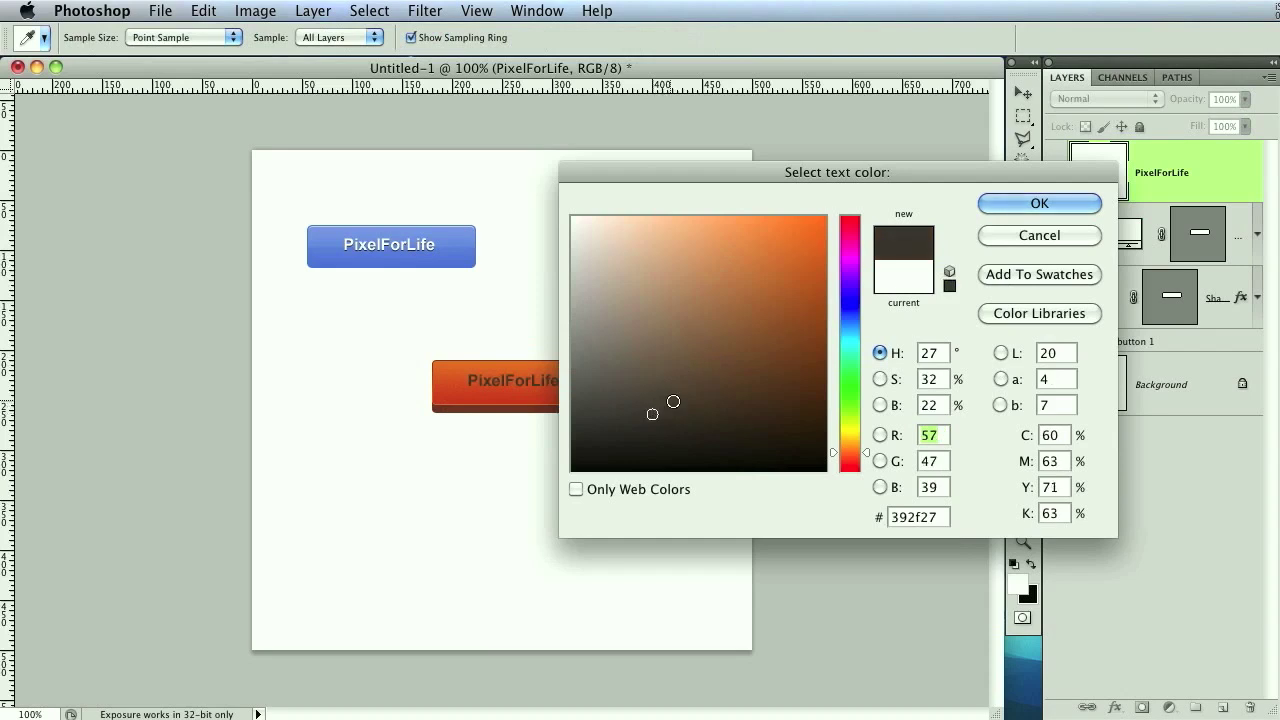
left_click(670, 395)
left_click(663, 409)
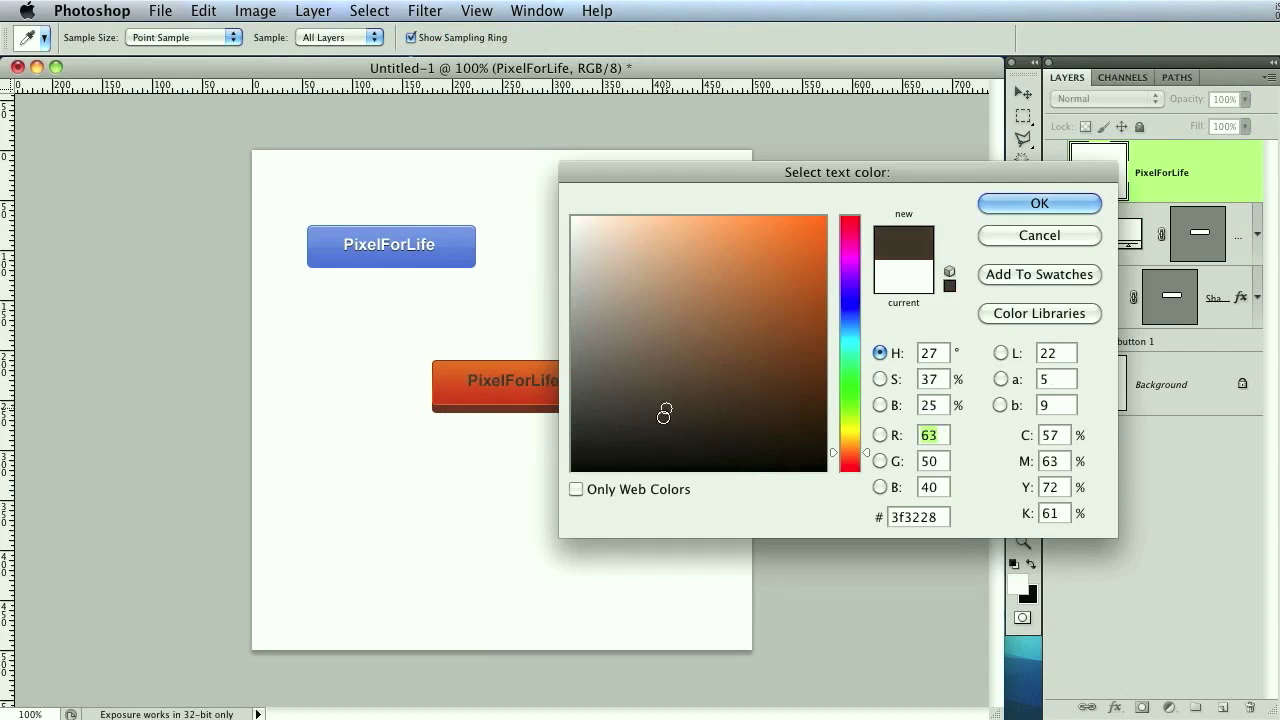
mouse_move(634, 394)
left_mouse_down()
mouse_move(545, 402)
mouse_move(590, 406)
left_mouse_up()
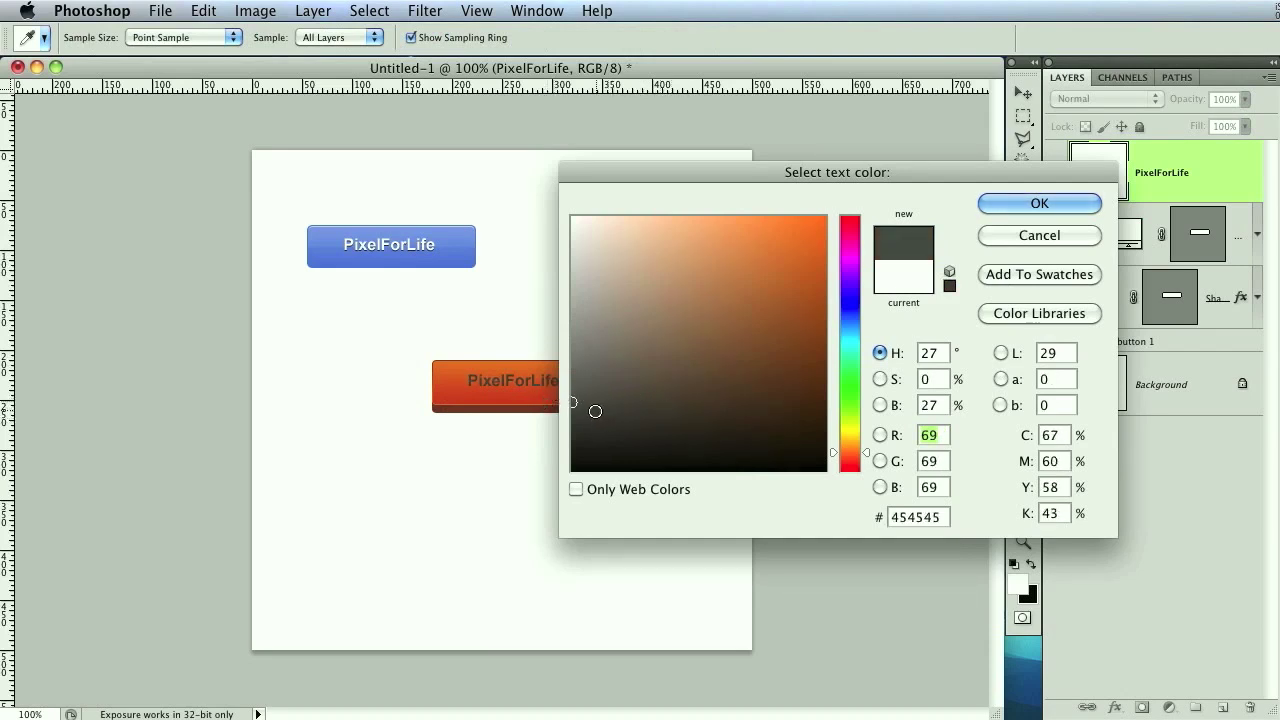
left_click(1040, 203)
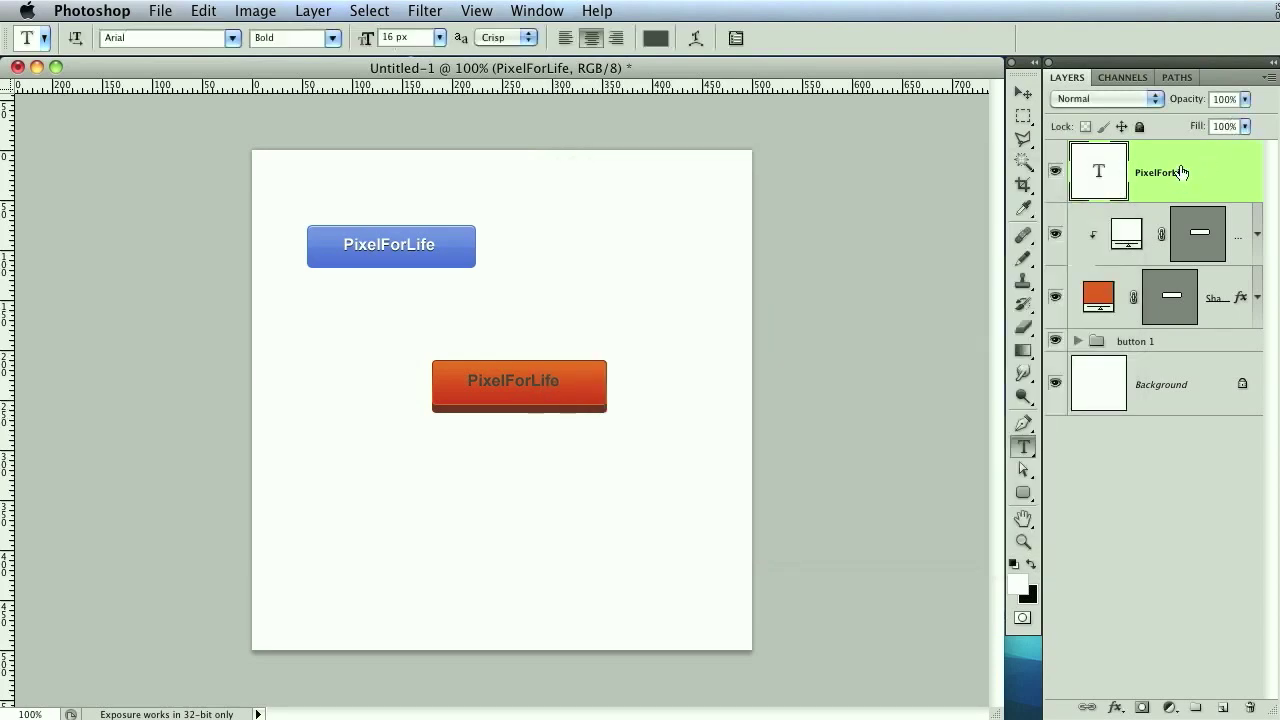
Add a Drop Shadow to the PixelForLife text with Normal blend mode and white colour
double_click(1220, 176)
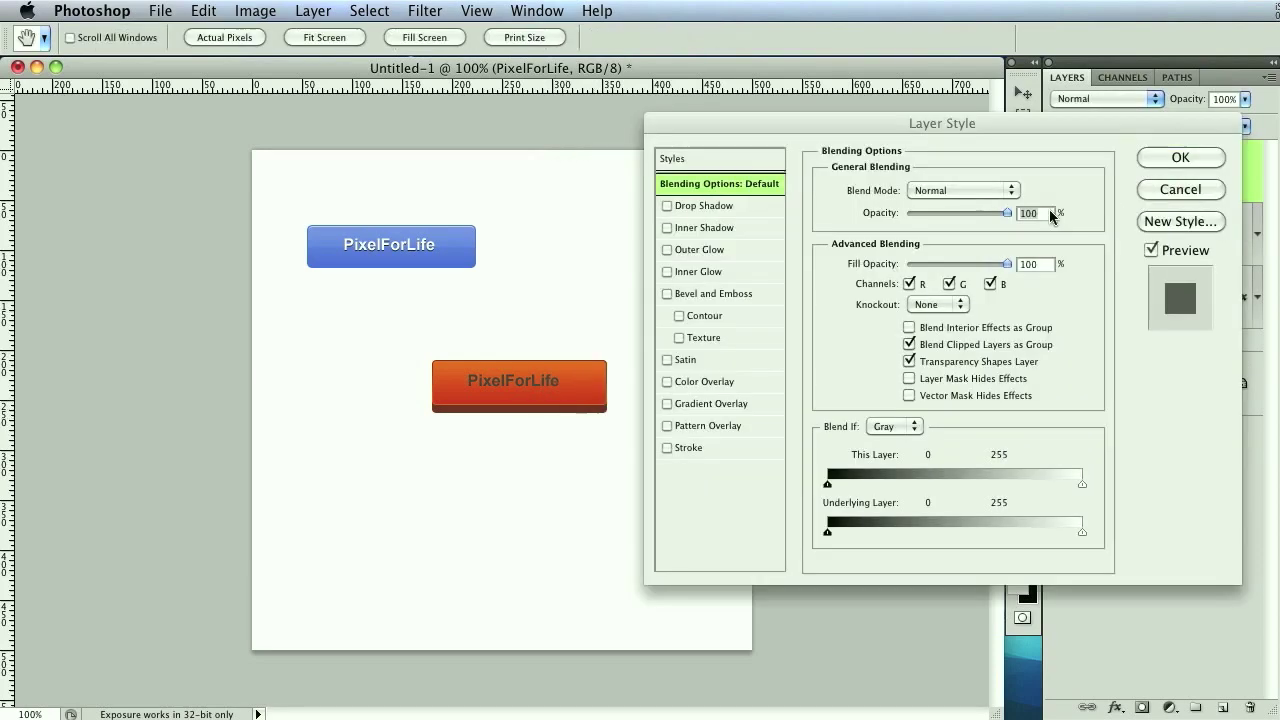
left_click(670, 206)
left_click(945, 190)
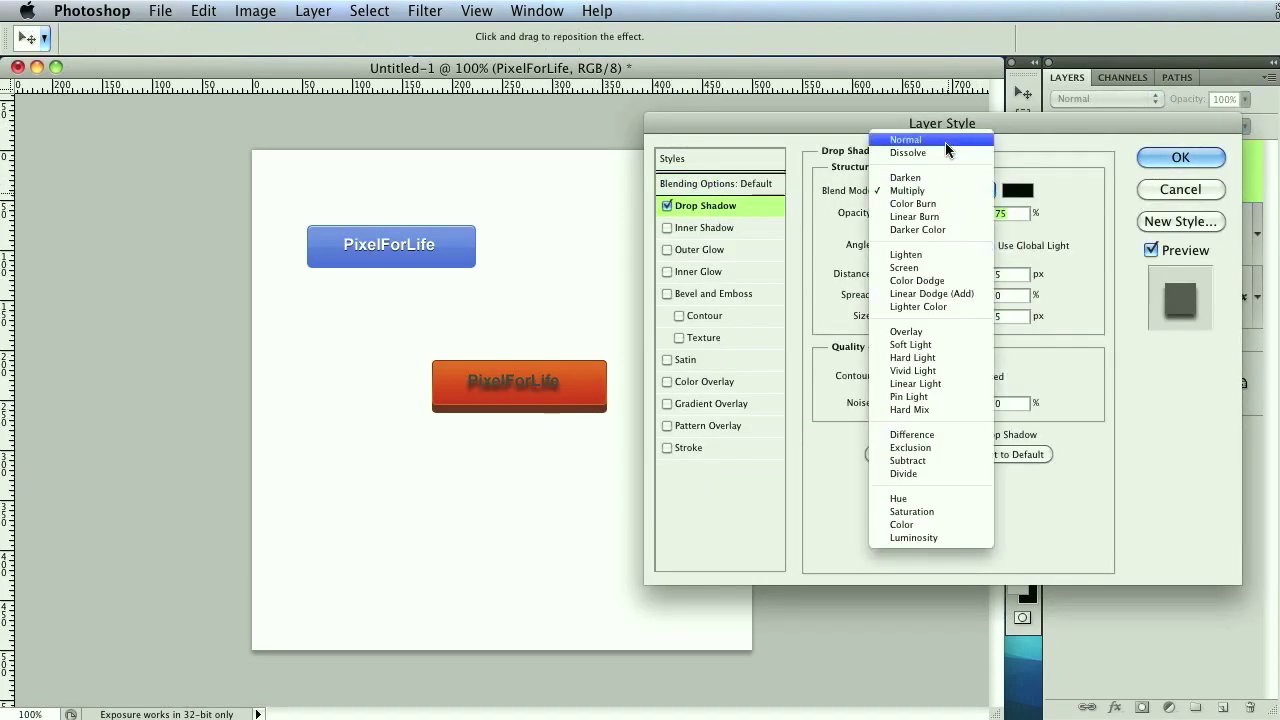
left_click(960, 124)
left_click(1017, 190)
left_click(1177, 271)
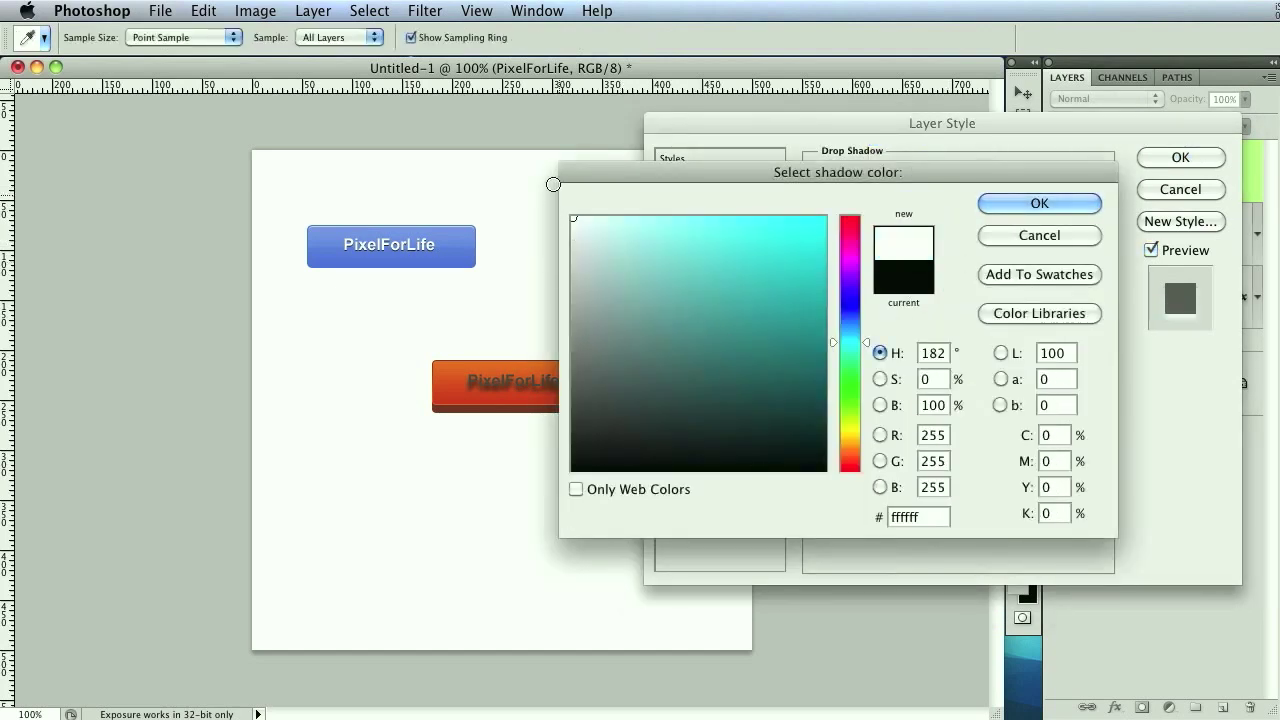
left_click(1040, 203)
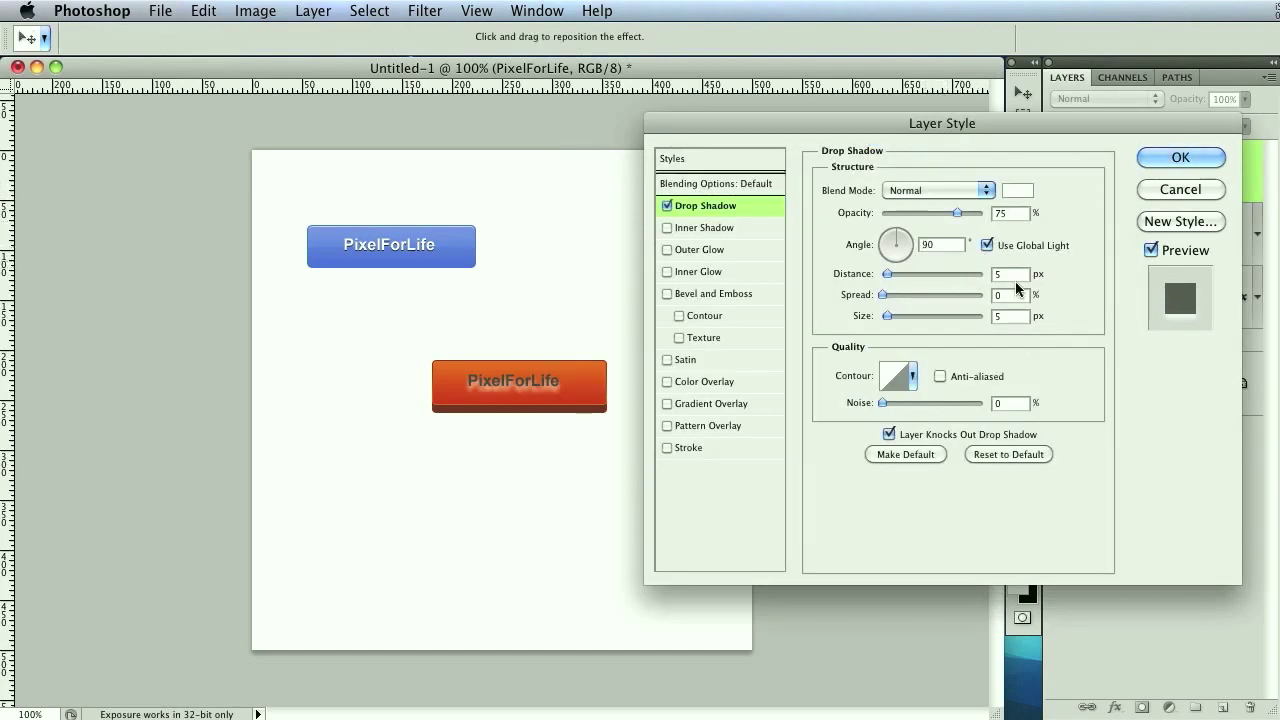
Set the shadow distance to 1 px, spread to 100% and size to 0
double_click(995, 273)
type("1")
key("Tab")
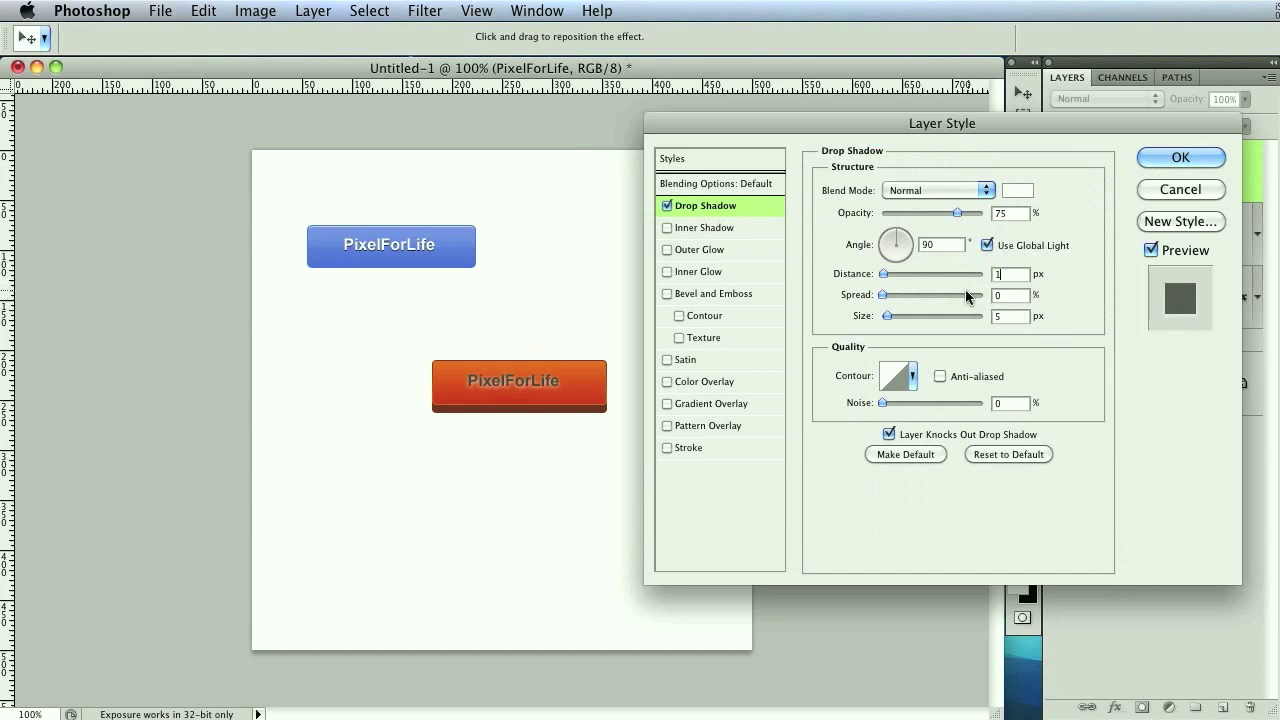
type("100")
double_click(1005, 316)
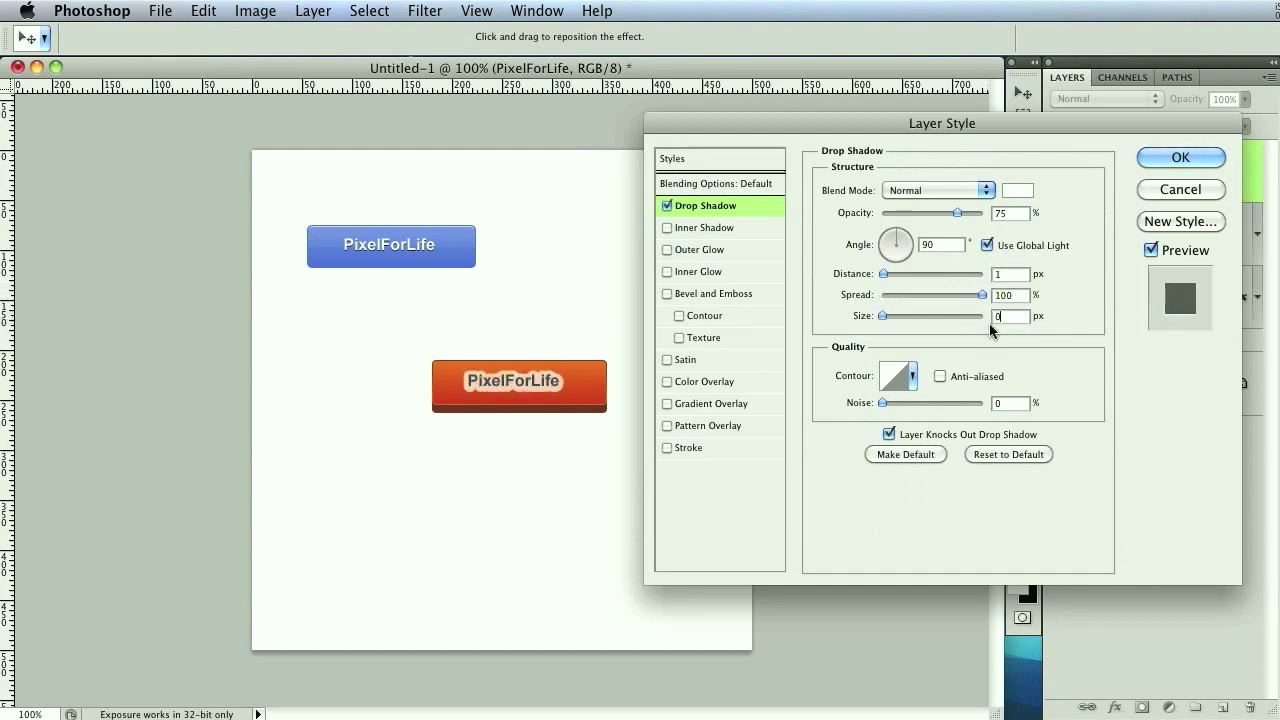
type("0")
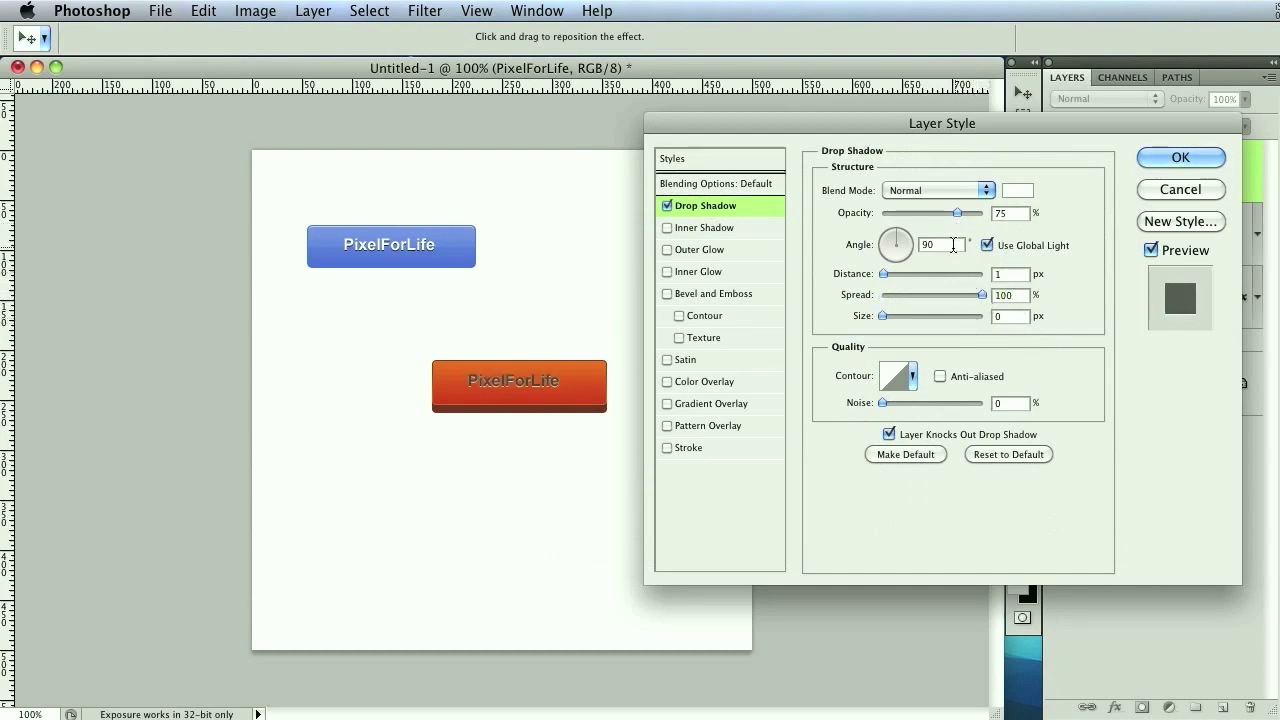
Turn off Use Global Light, set the shadow angle to 90° and opacity to 61%
left_click_drag(897, 256, 898, 285)
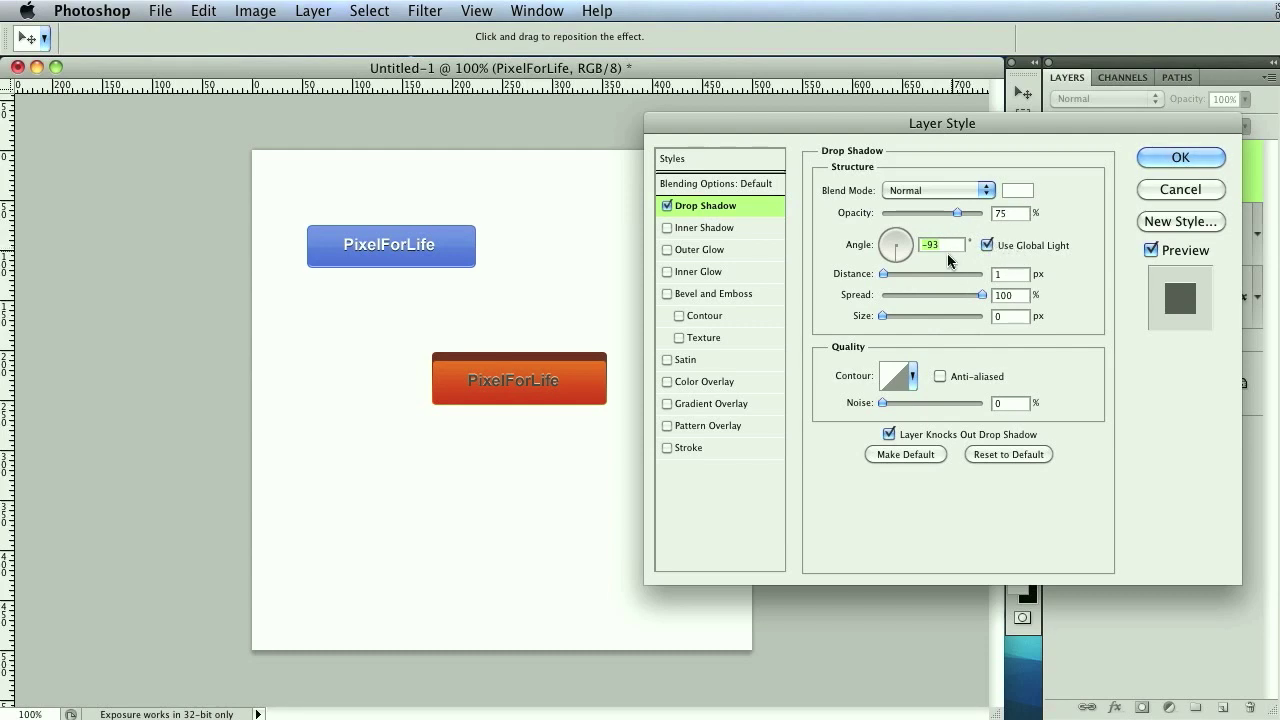
type("90")
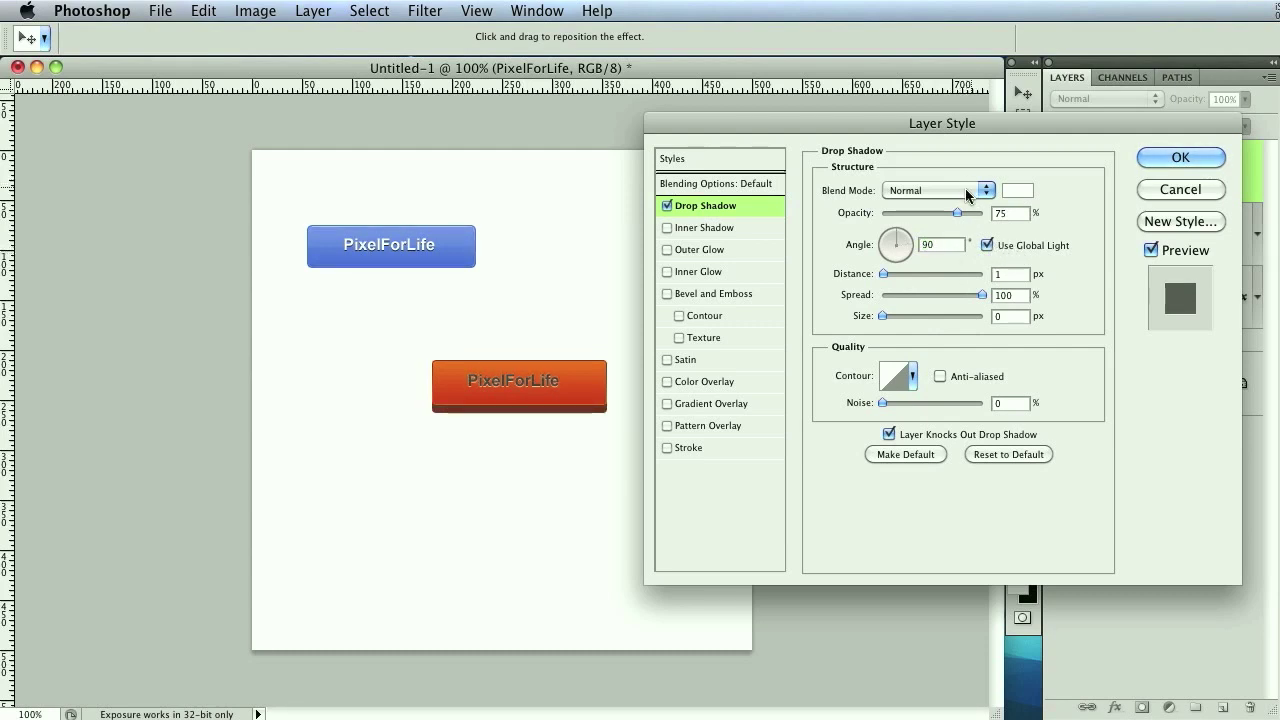
left_click(987, 245)
left_click_drag(900, 256, 899, 330)
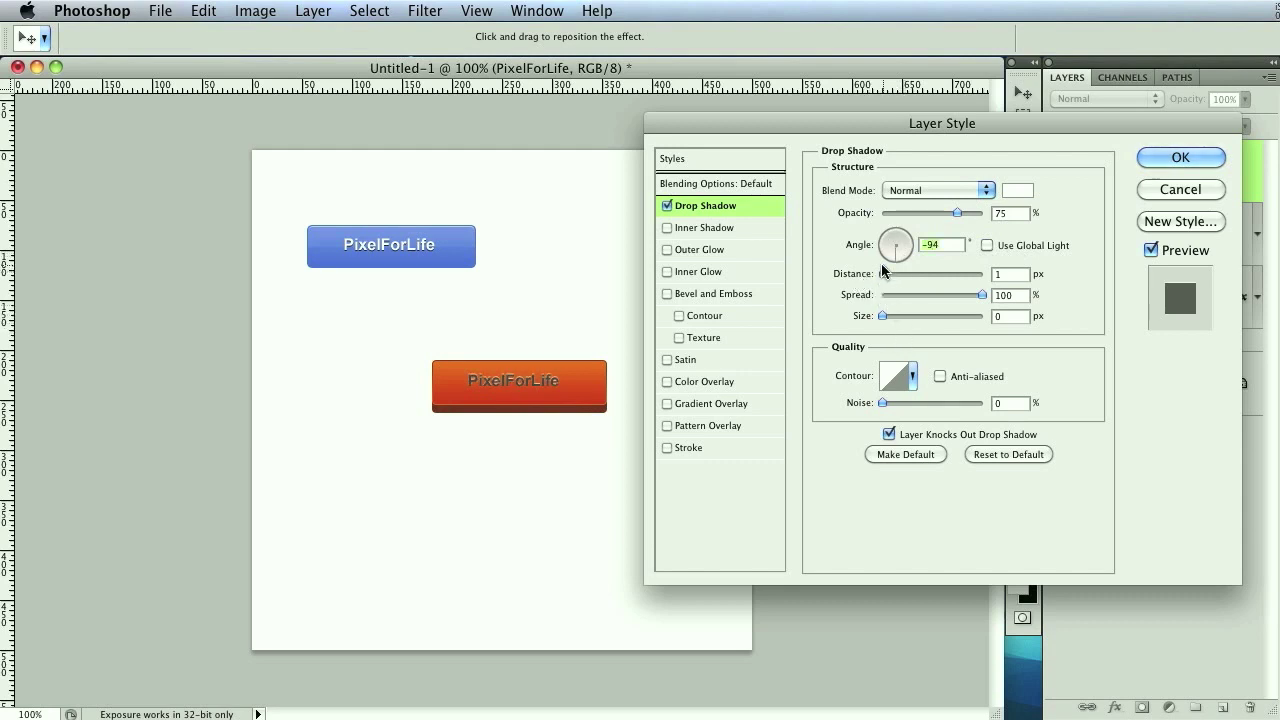
left_click_drag(899, 258, 884, 232)
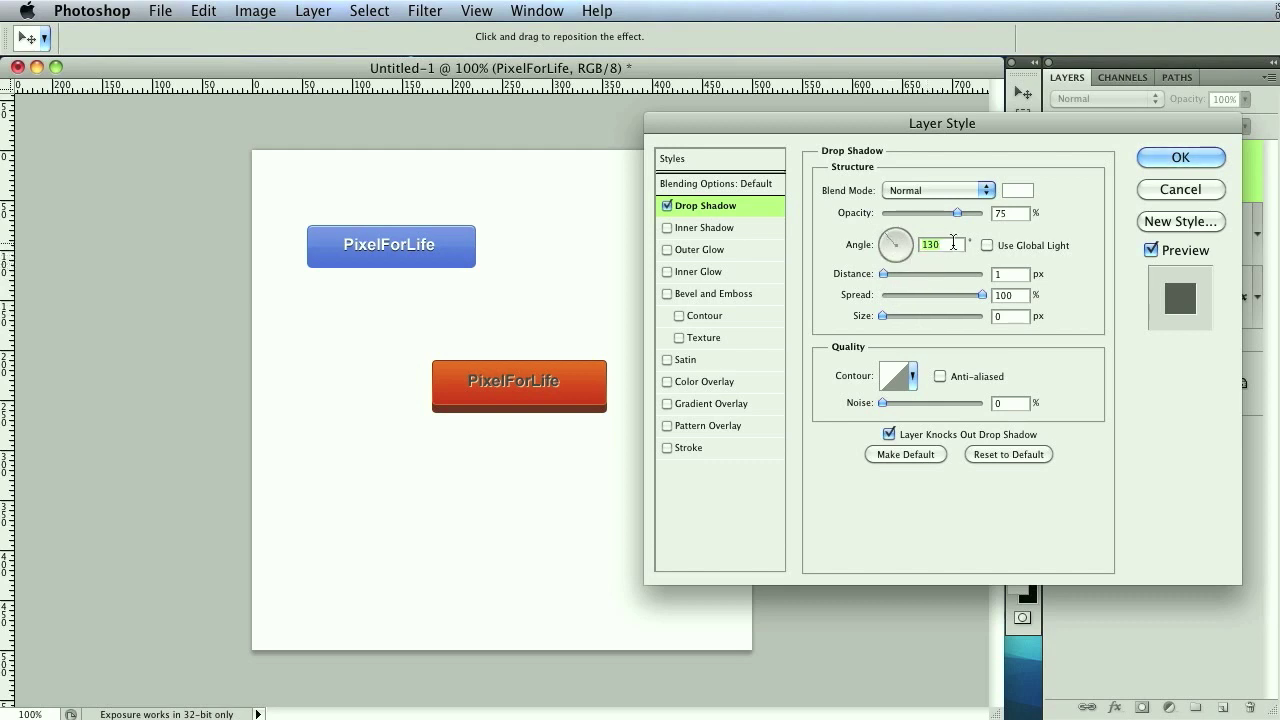
type("90")
left_click(943, 213)
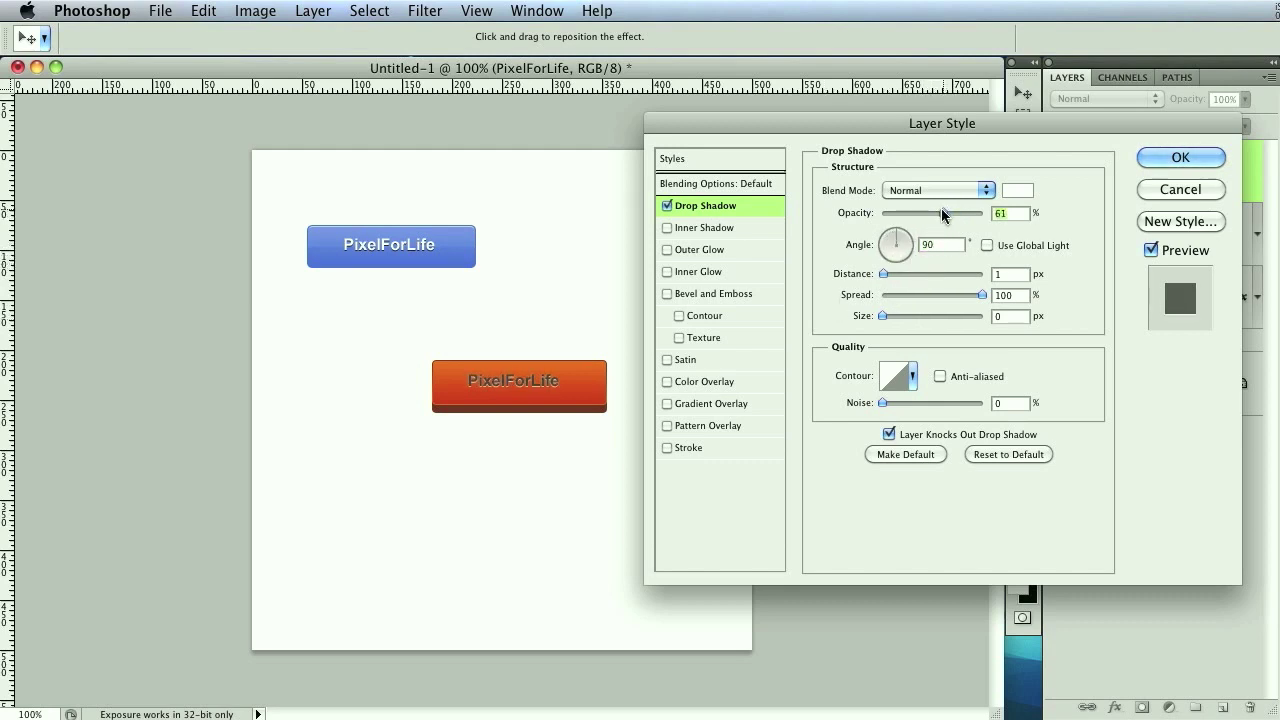
Add a Color Overlay to the text and choose a dark brown colour
left_click(705, 381)
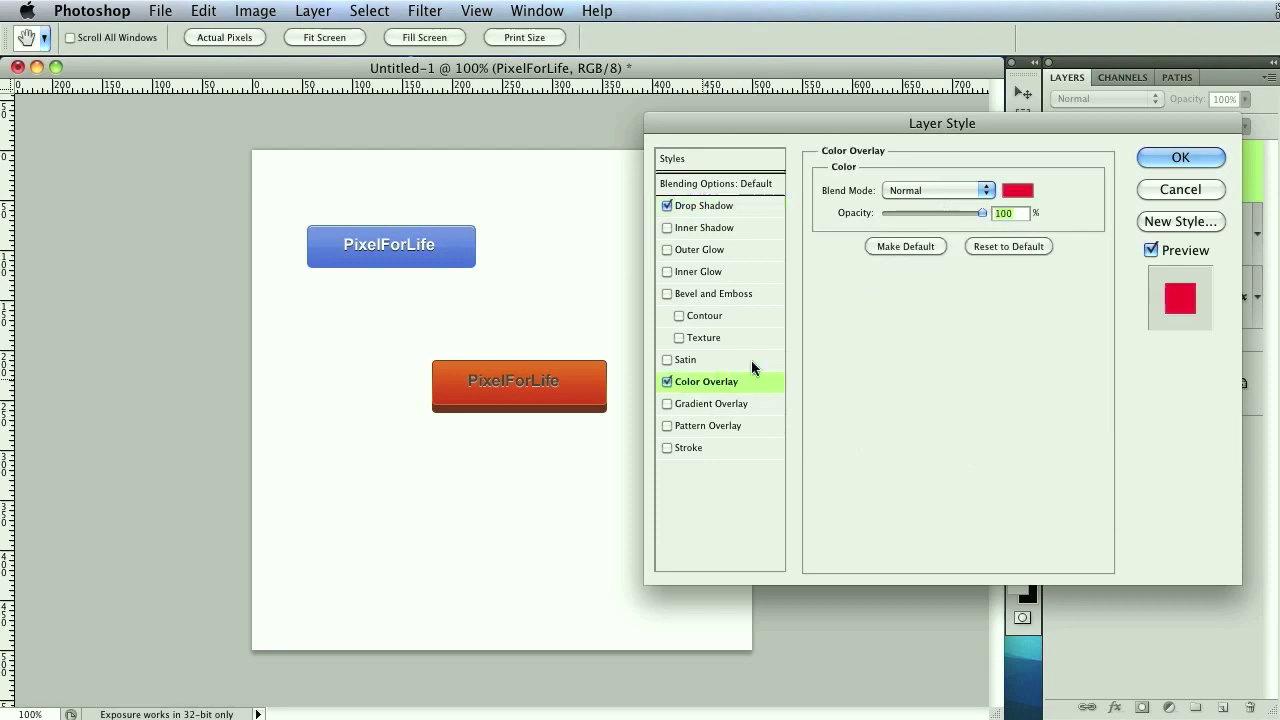
left_click(1017, 190)
left_click(488, 366)
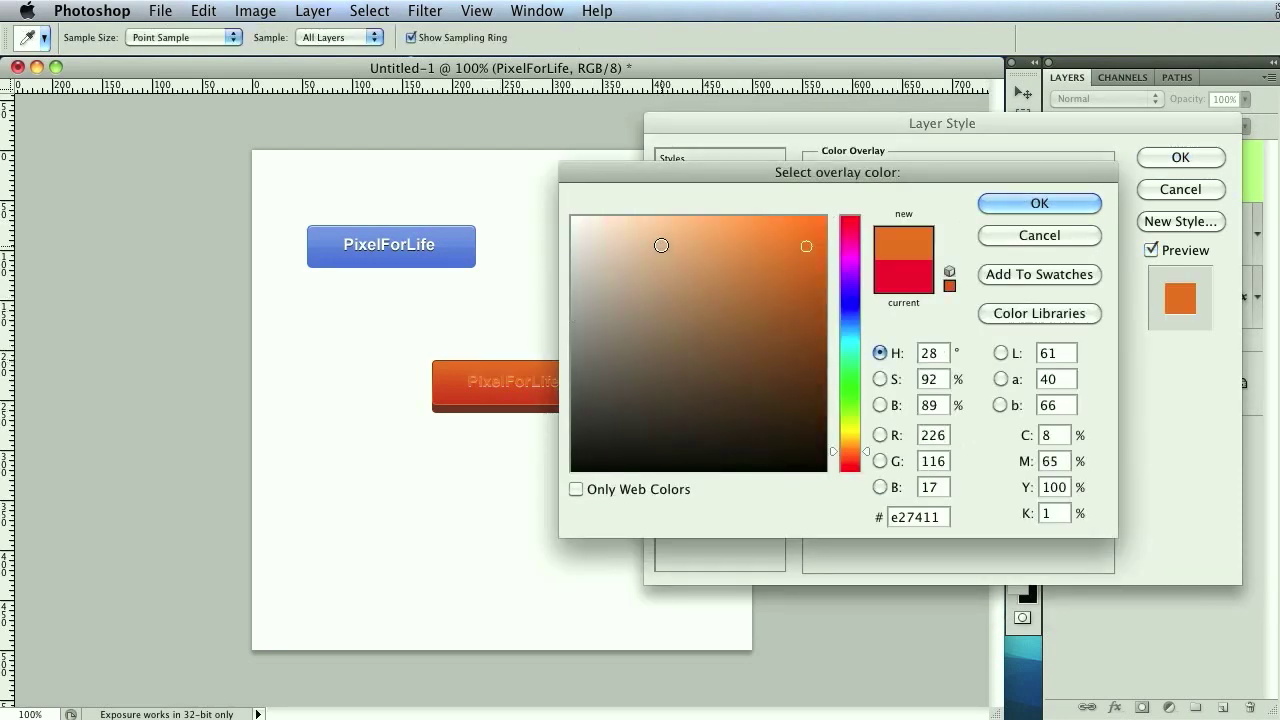
left_click(673, 228)
left_click(681, 270)
left_click(648, 328)
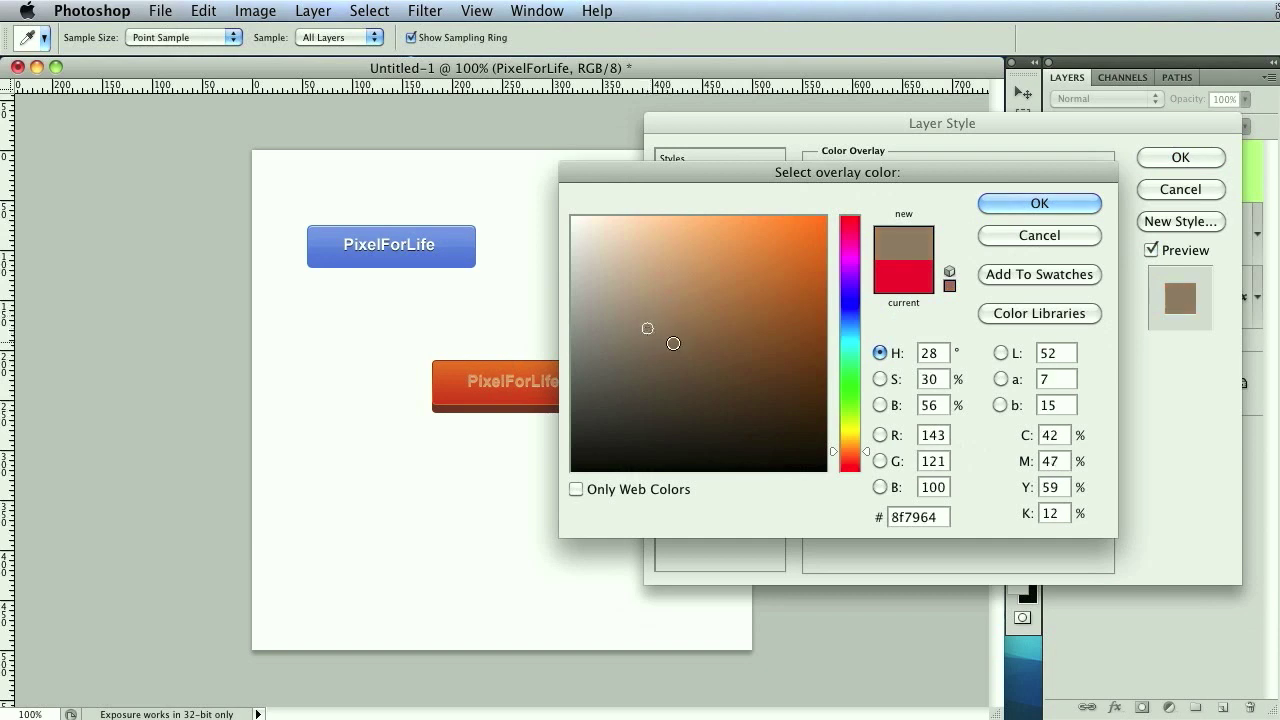
left_click(731, 356)
left_click(787, 352)
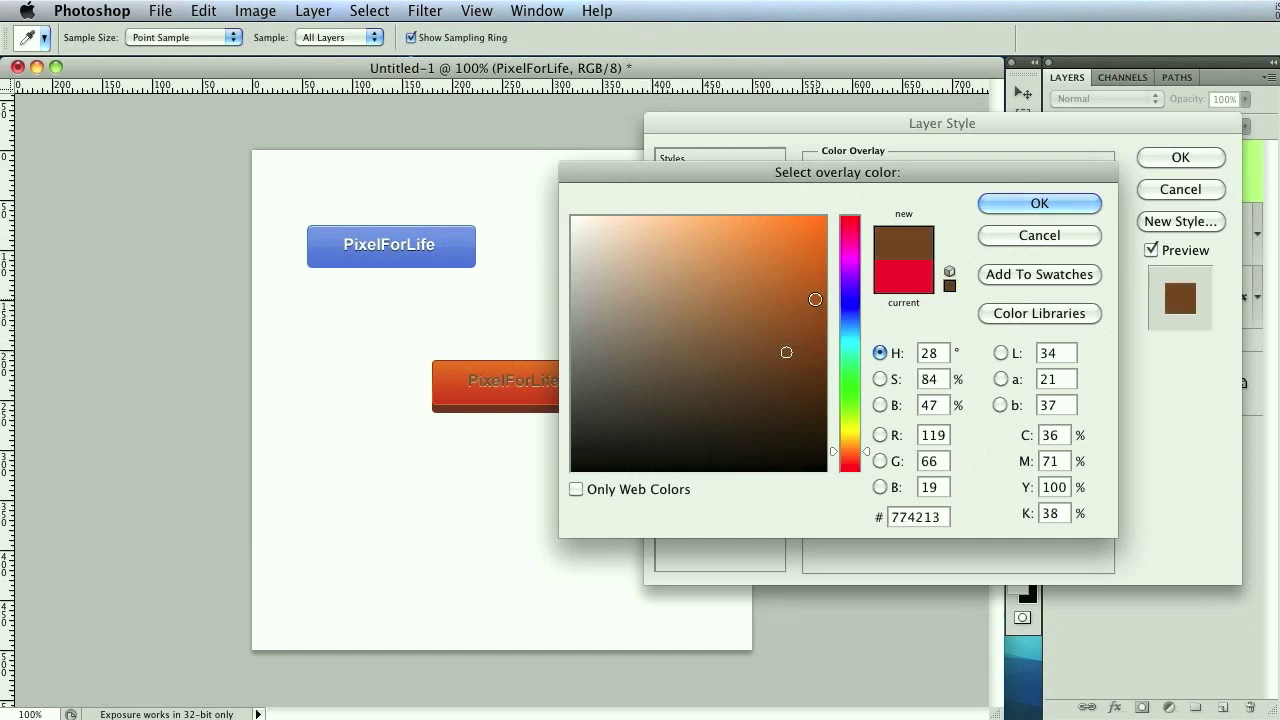
left_click(821, 289)
left_click(807, 338)
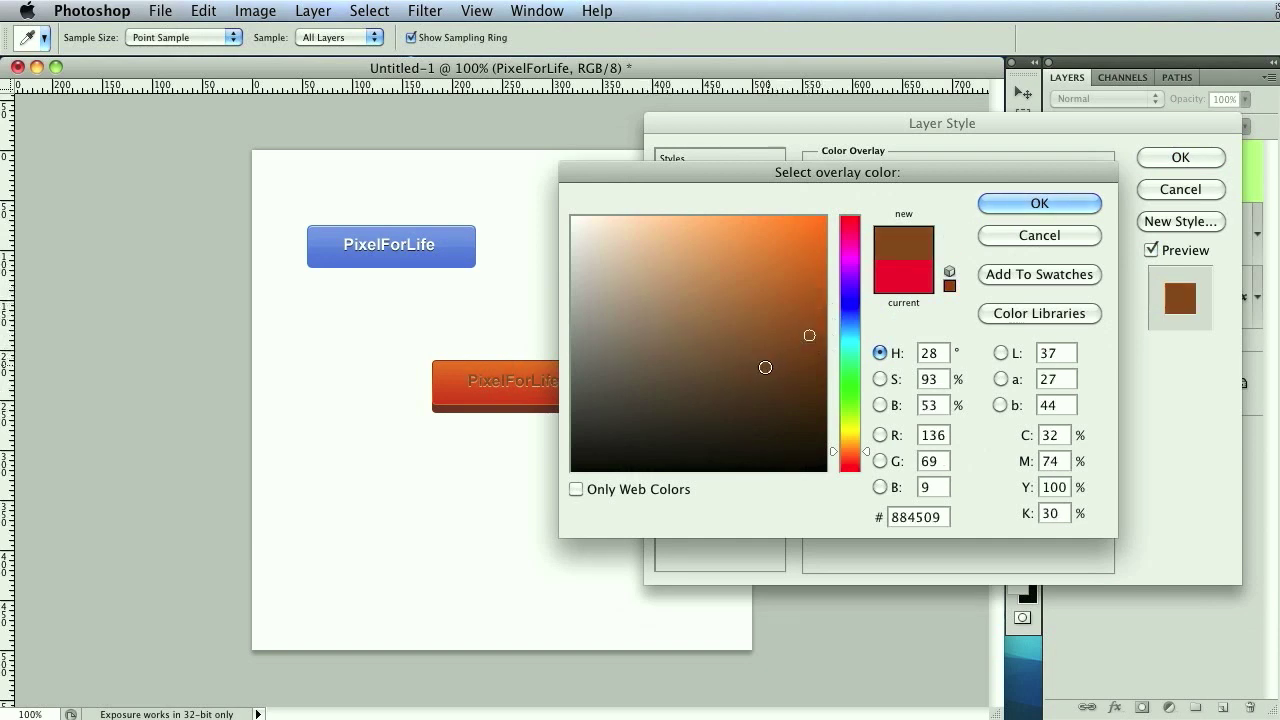
left_click(758, 377)
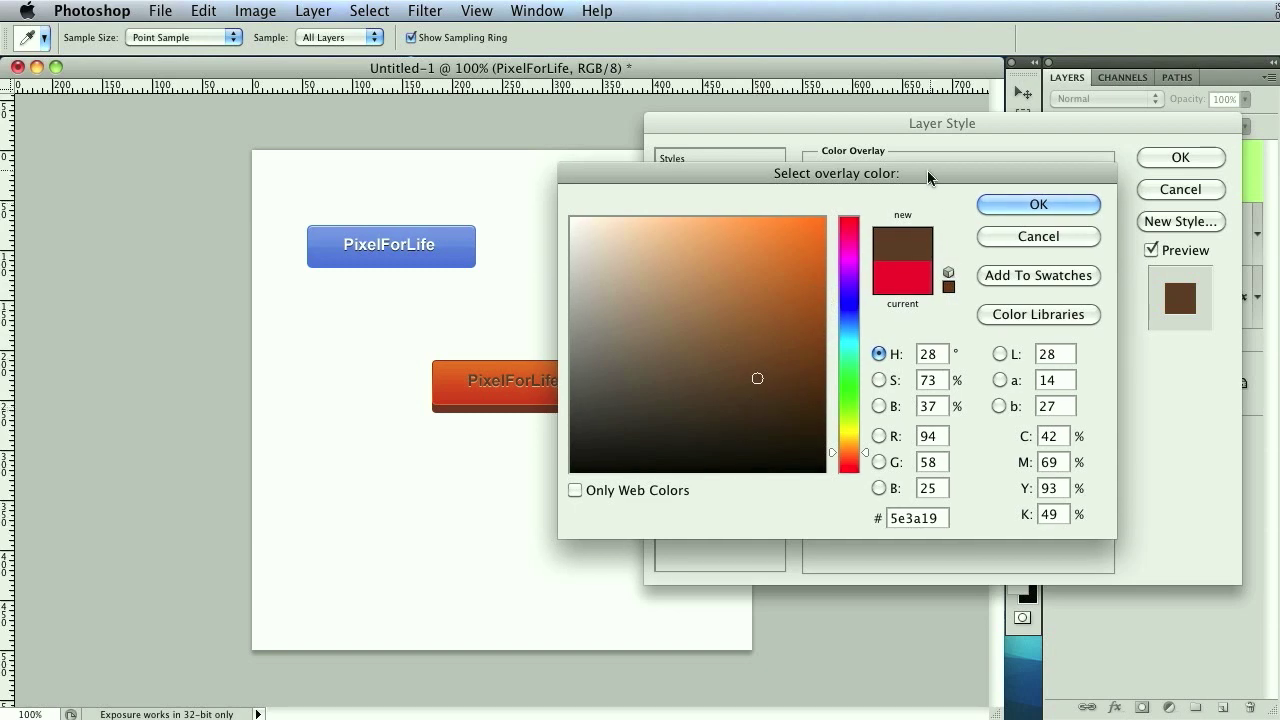
Fine-tune the overlay to a deeper brown (59300c) and accept it
left_click_drag(938, 178, 1041, 124)
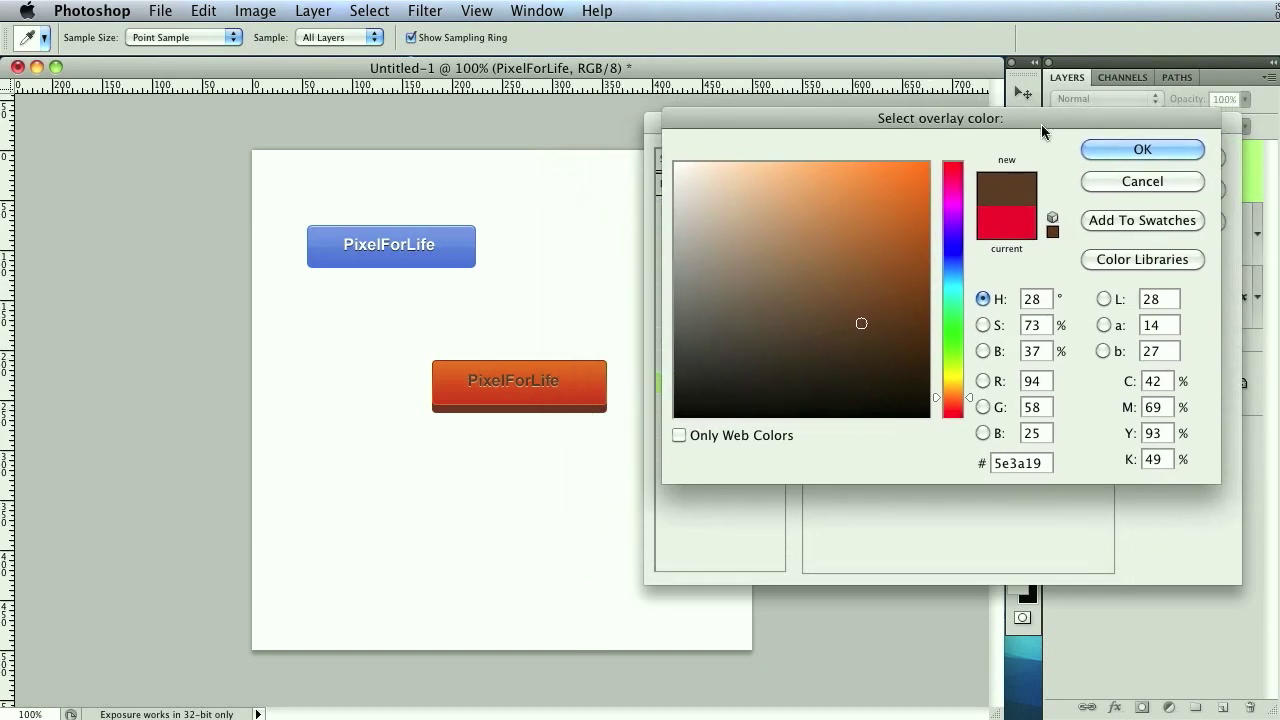
left_click(810, 327)
left_click(867, 311)
left_click(896, 328)
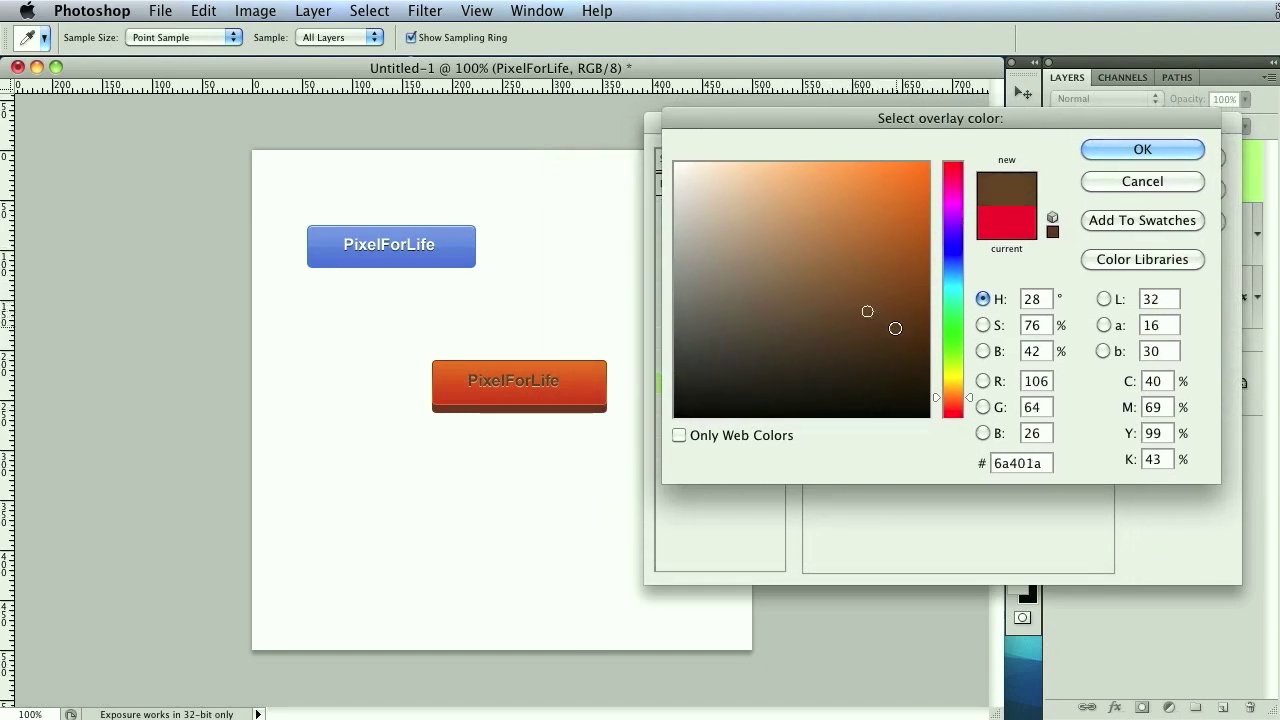
left_click(1142, 149)
Set the drop shadow's blend mode to Overlay and apply the text style
left_click(743, 206)
left_click(957, 192)
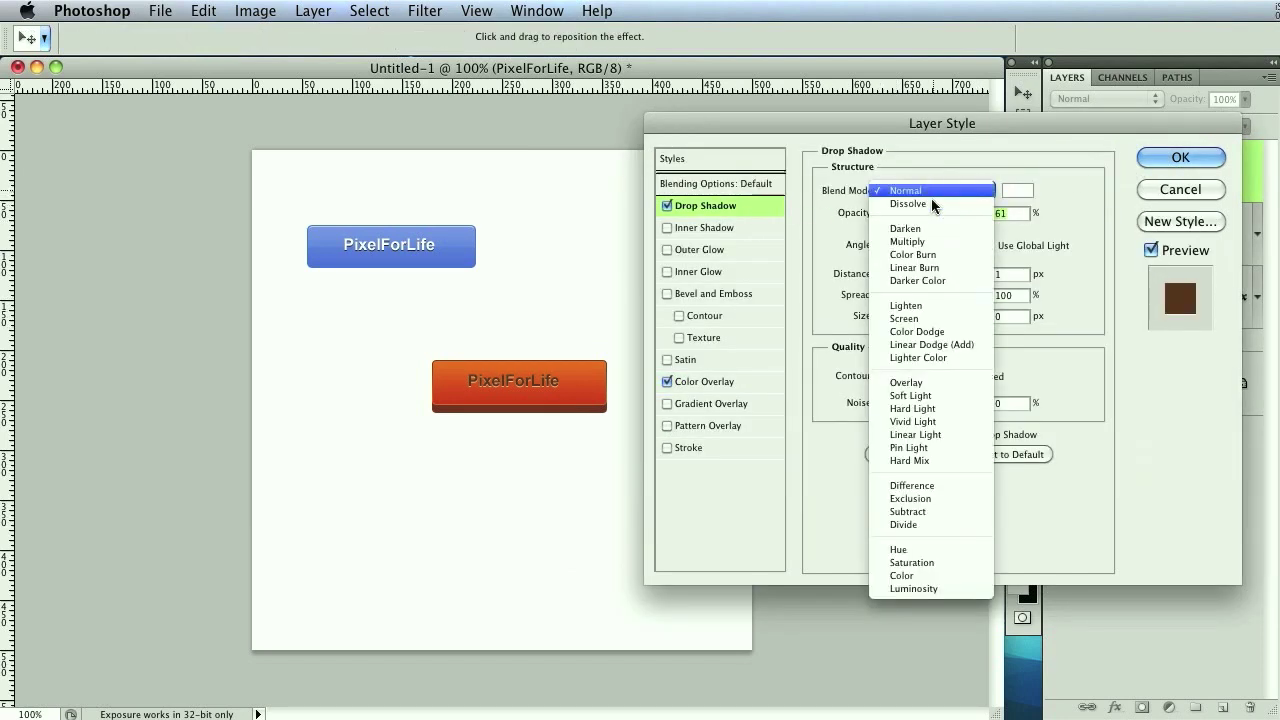
left_click(915, 385)
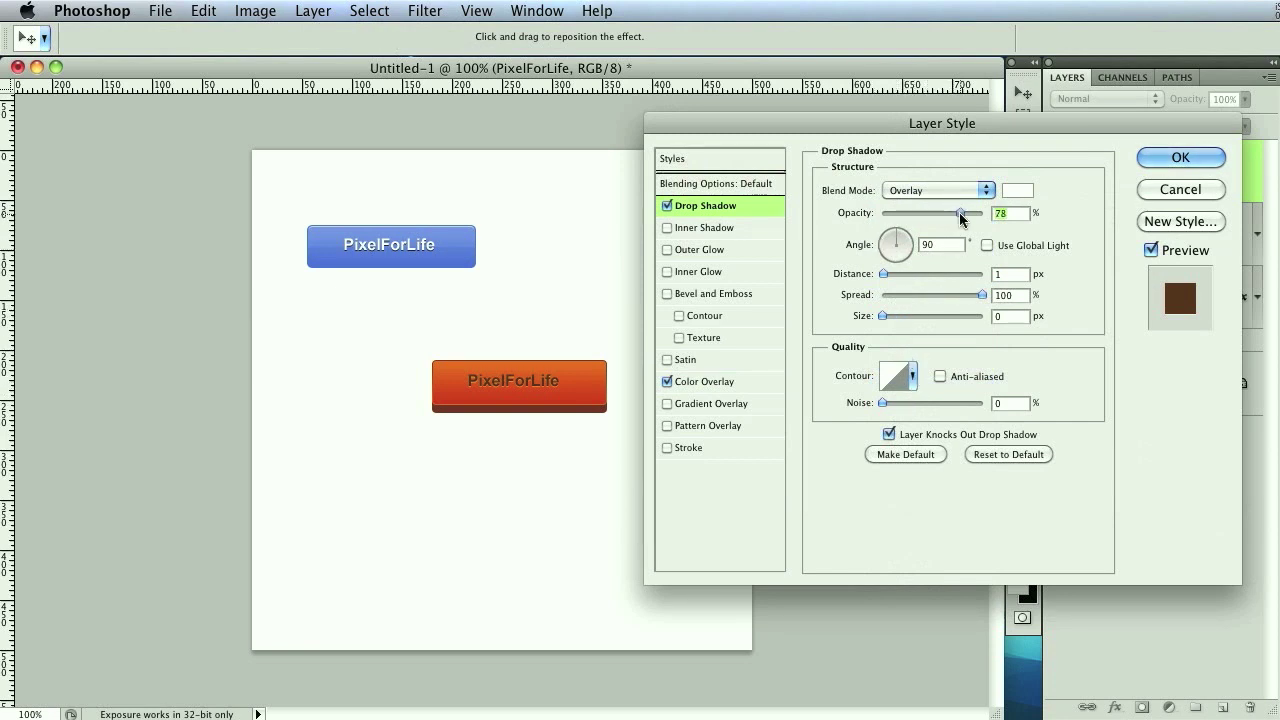
left_click(1176, 158)
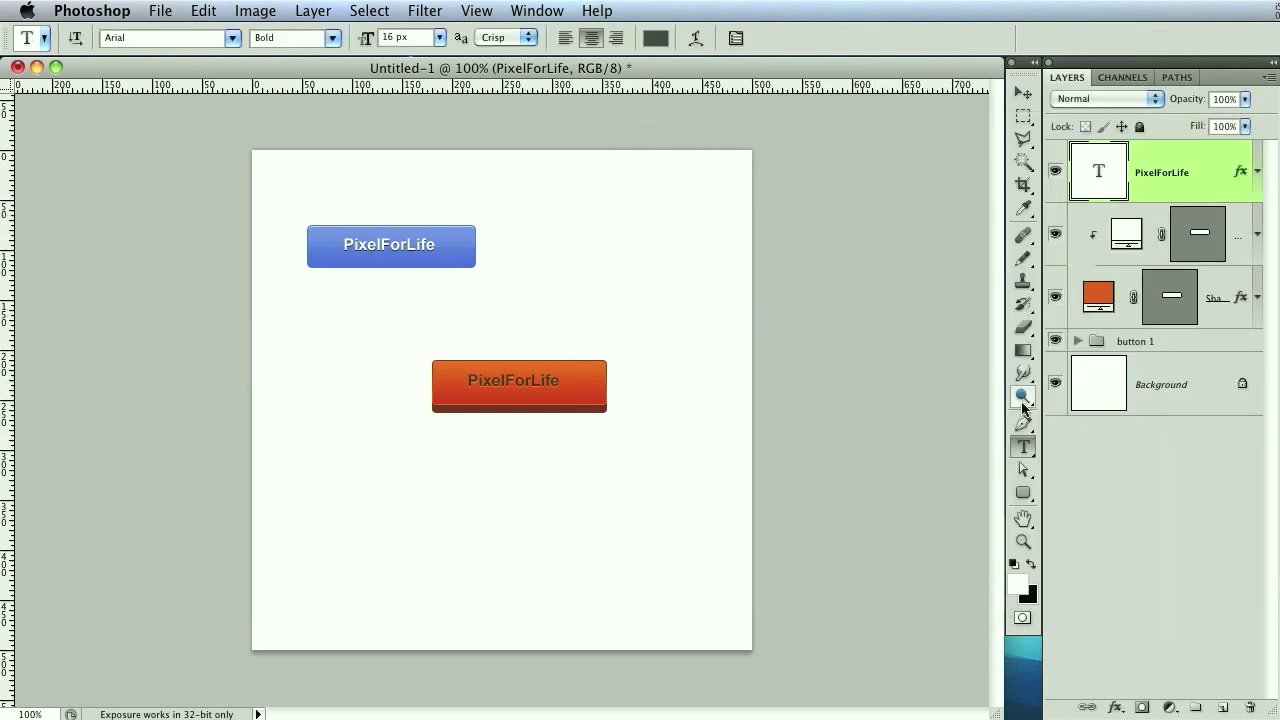
Set the PixelForLife text to 18 px, then select the clipped shape layer beneath it
left_click_drag(364, 40, 370, 40)
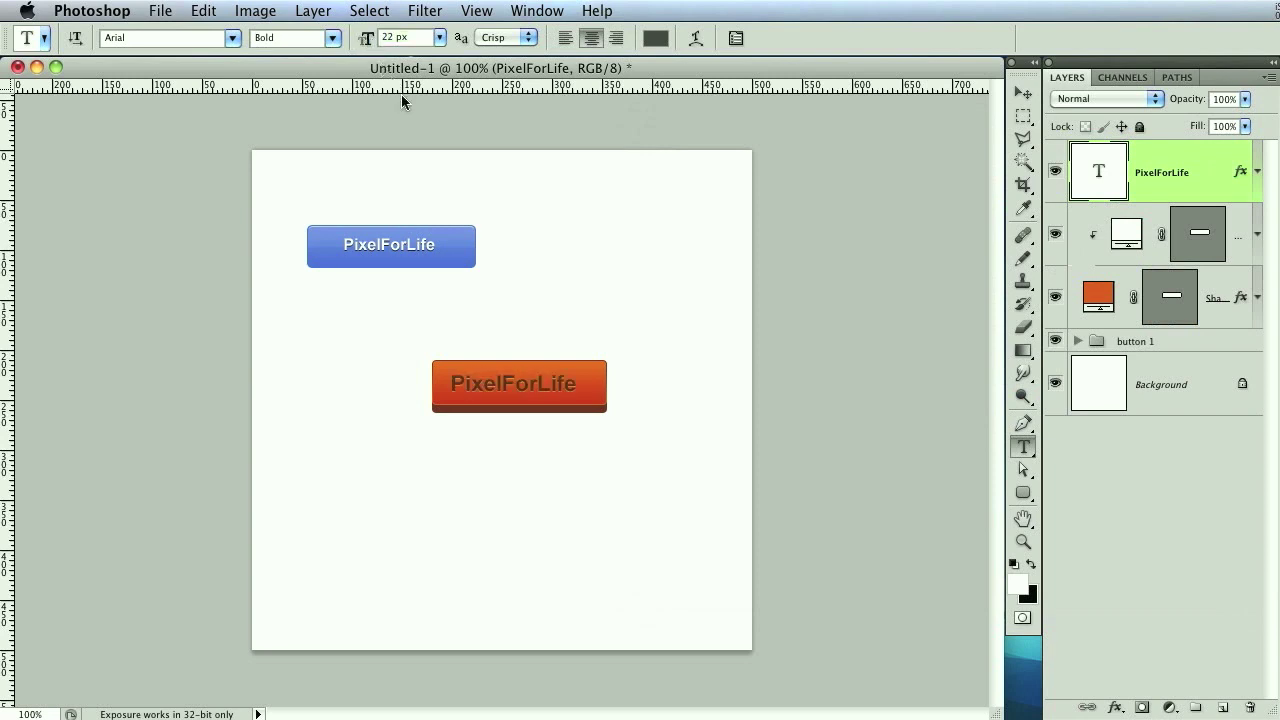
left_click(413, 35)
key("Return")
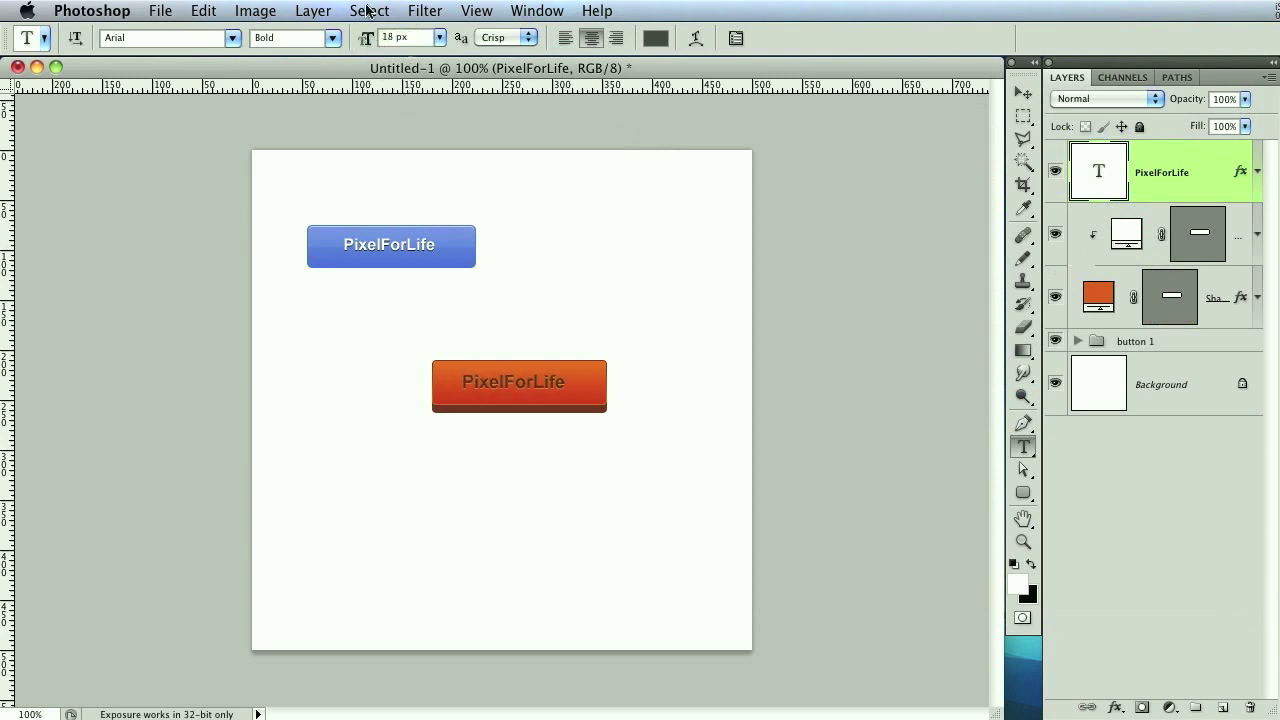
left_click(1022, 92)
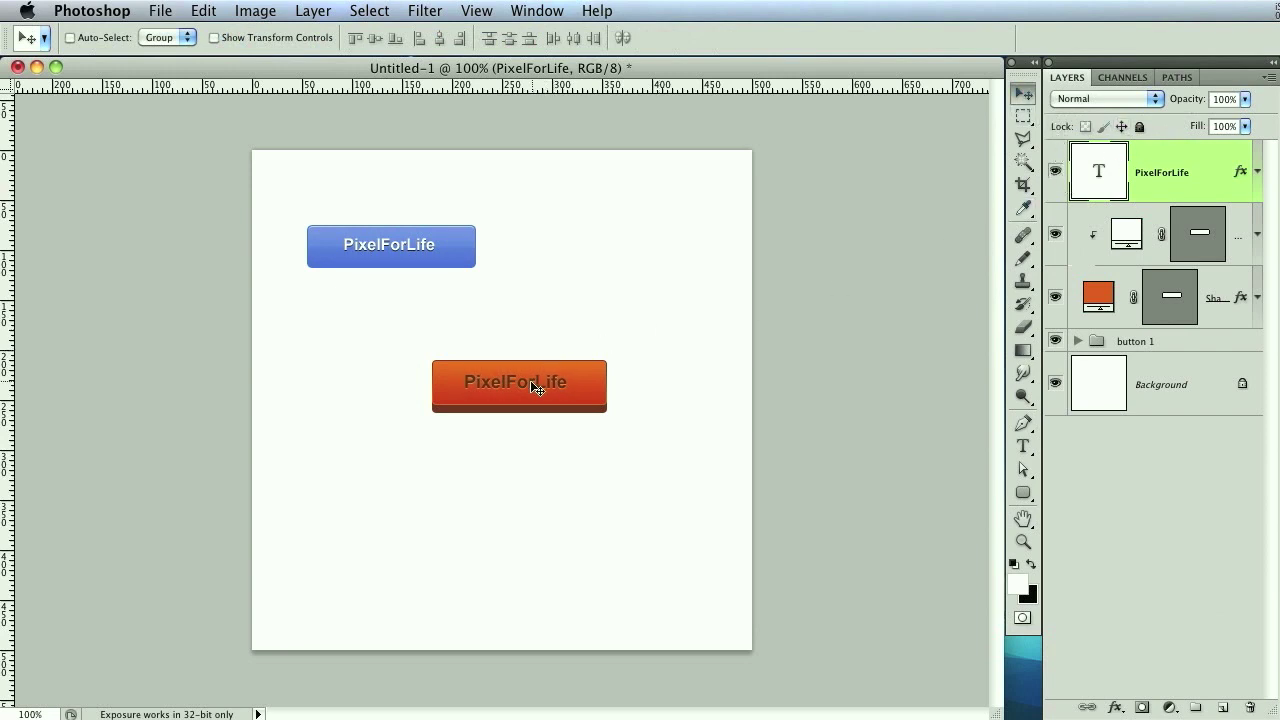
left_click(1070, 230)
Draw an effect-free rectangle over the button's upper half and clip it to the button
left_click(1225, 707)
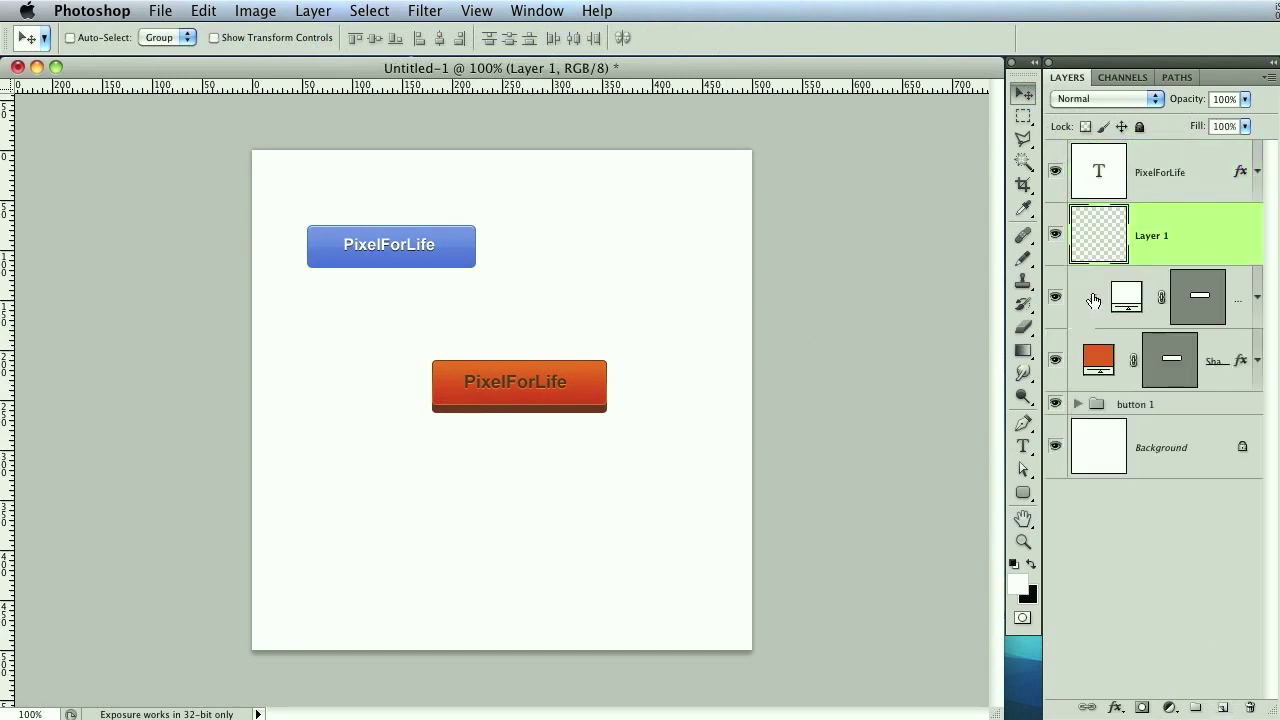
left_click_drag(1023, 492, 1100, 490)
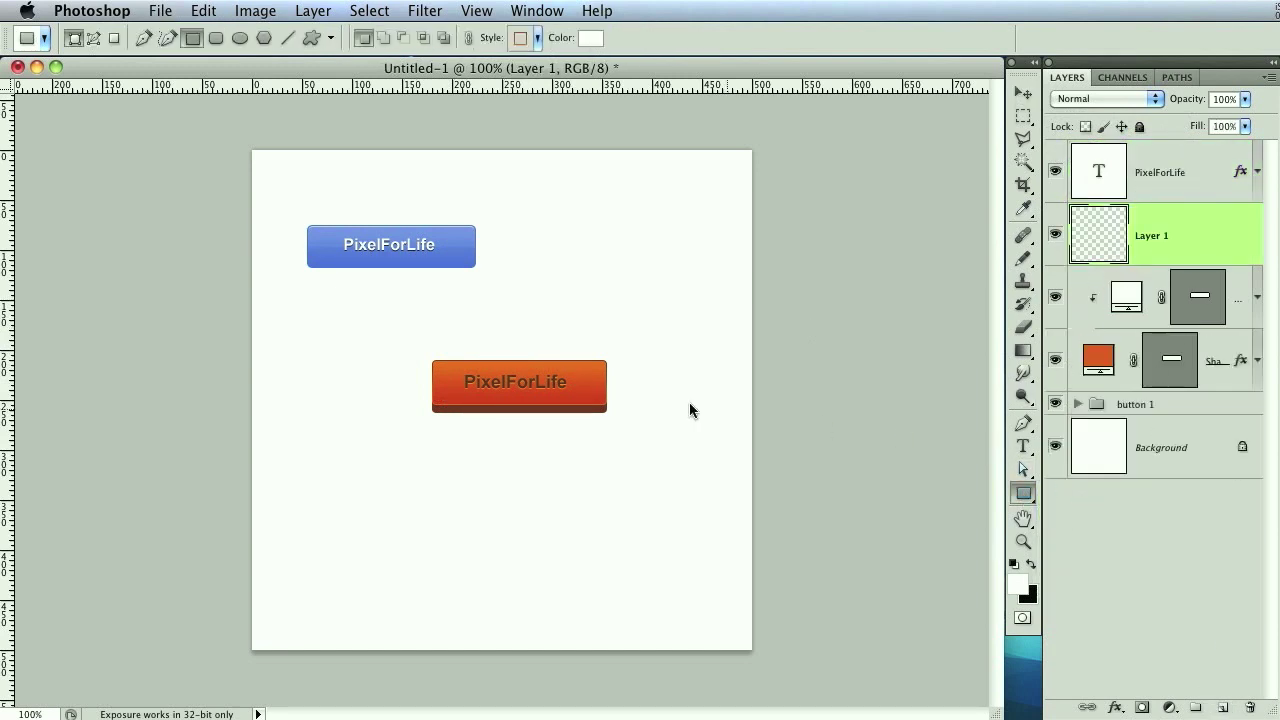
left_click_drag(397, 332, 646, 393)
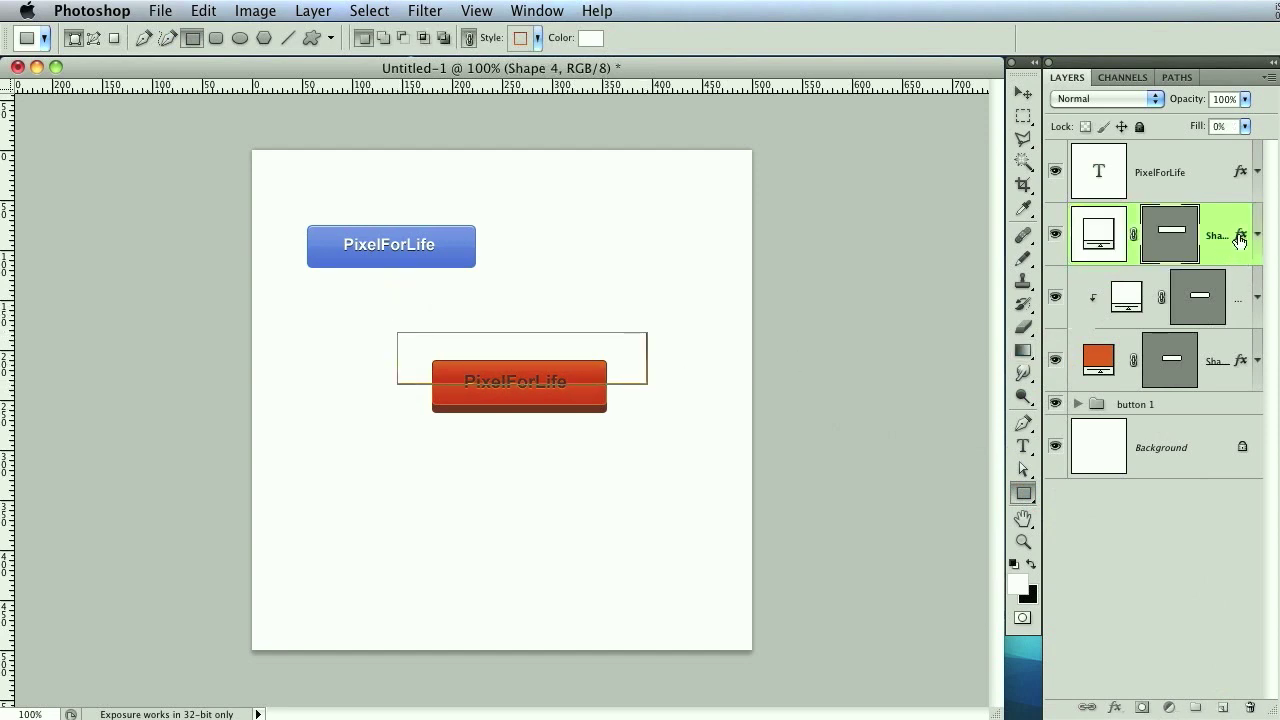
left_click_drag(1240, 240, 1250, 708)
right_click(1214, 238)
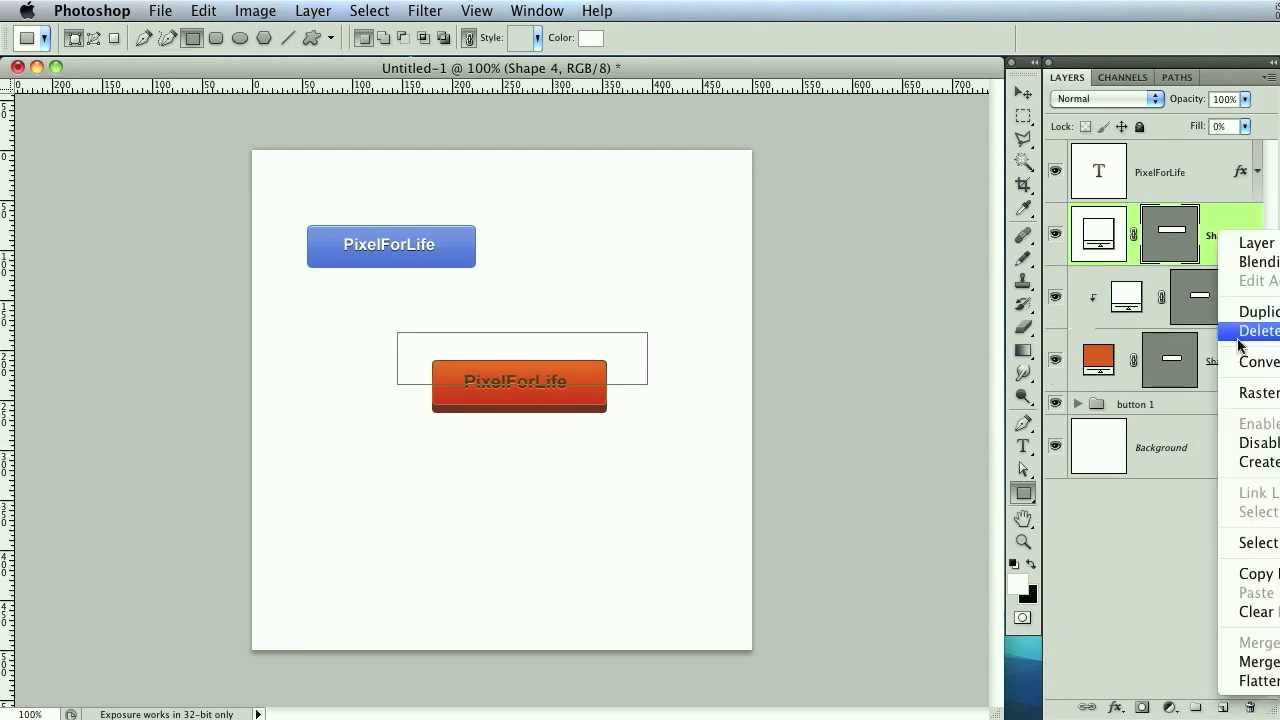
left_click(1258, 461)
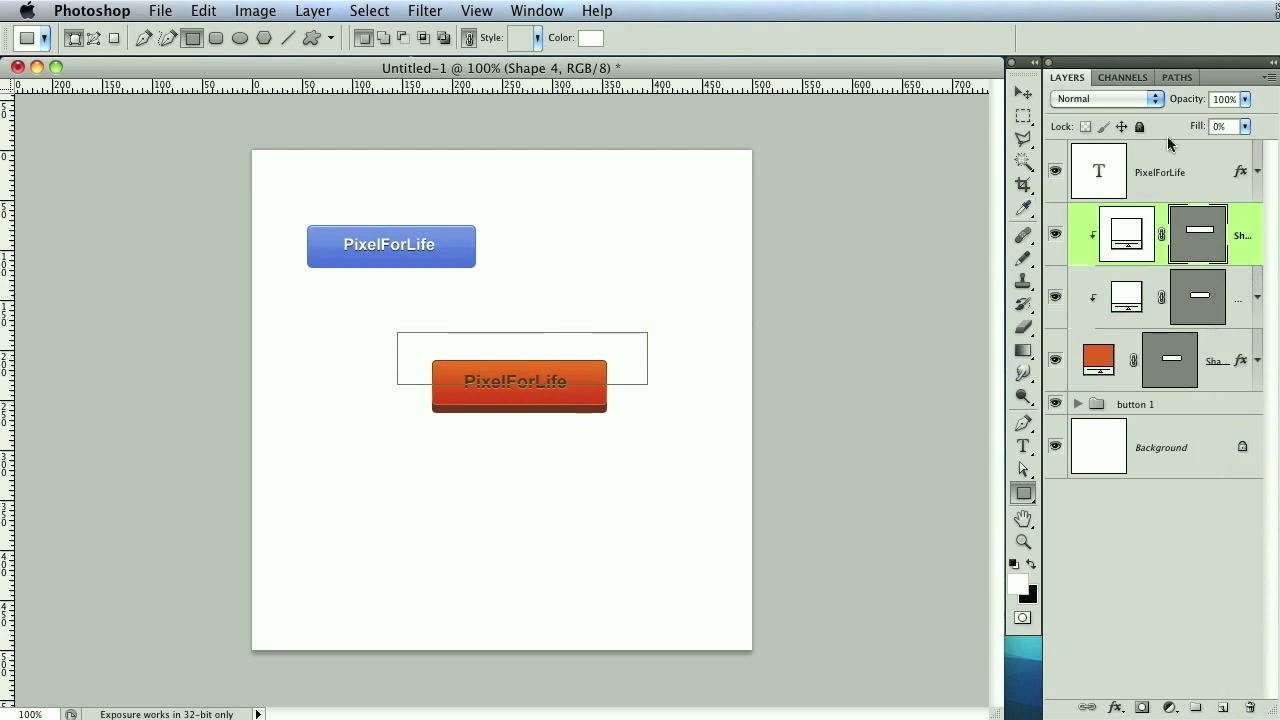
Give the highlight rectangle 100% fill and 4% layer opacity
left_click_drag(1197, 127, 1098, 94)
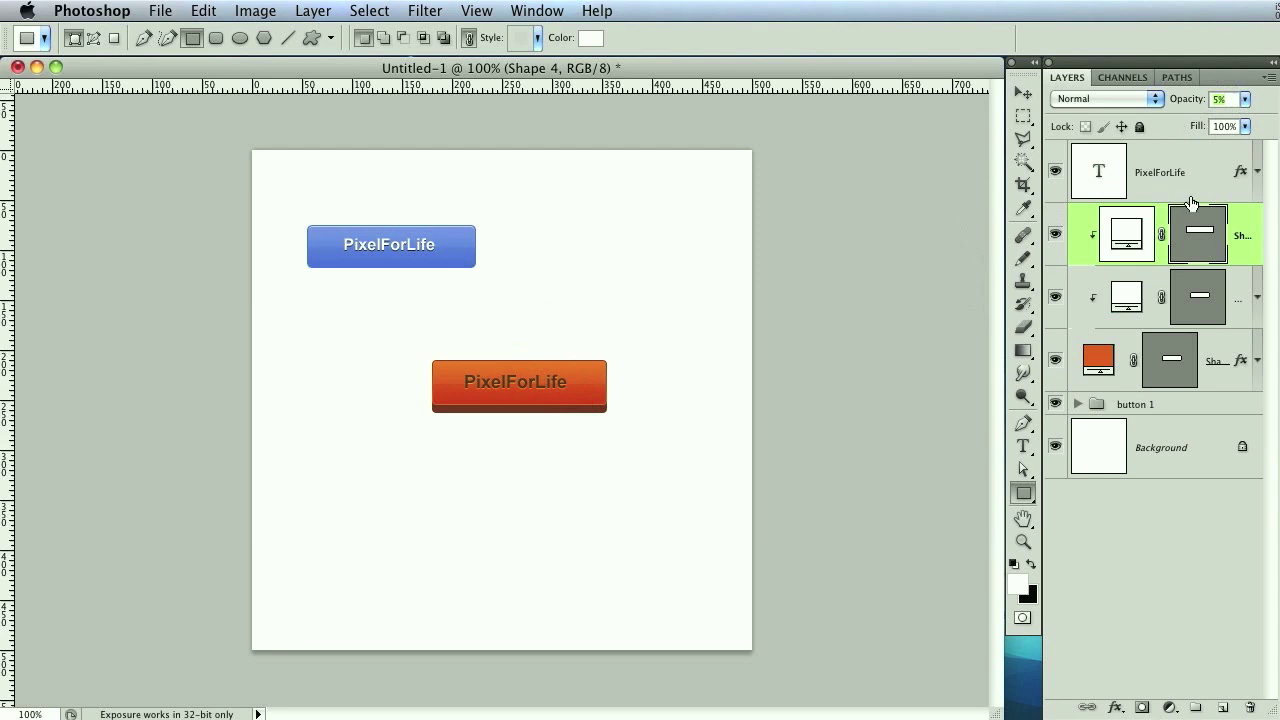
left_click(1228, 101)
type("4")
key("Return")
left_click(1177, 172)
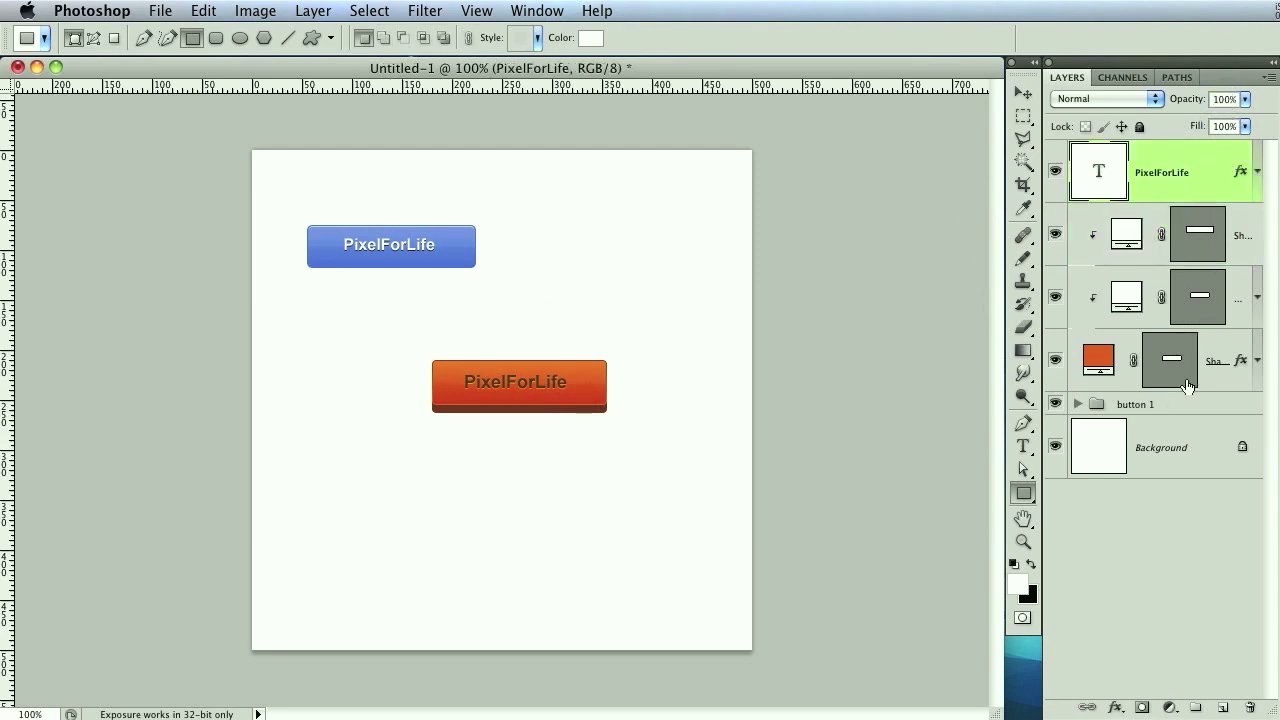
Group the four orange button layers into Group 1 and place it beside the blue button
left_click(1213, 363, "shift")
key("super+g")
key("v")
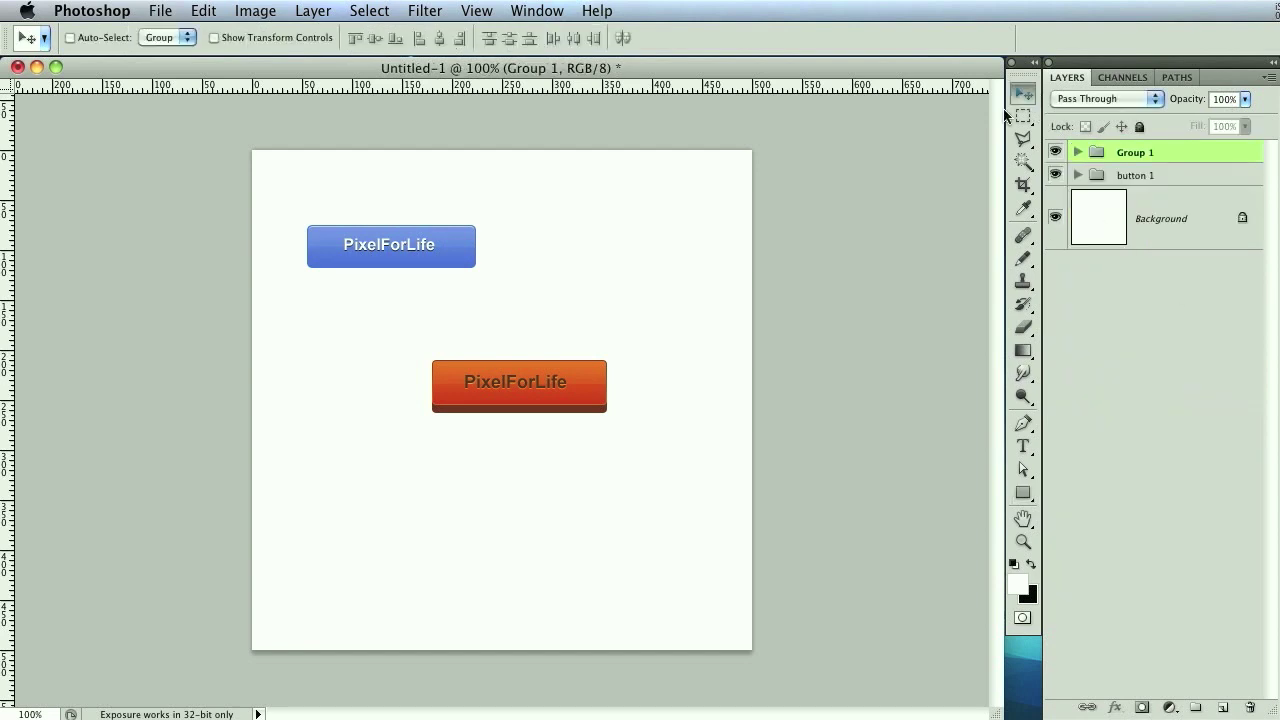
left_click_drag(539, 370, 606, 230)
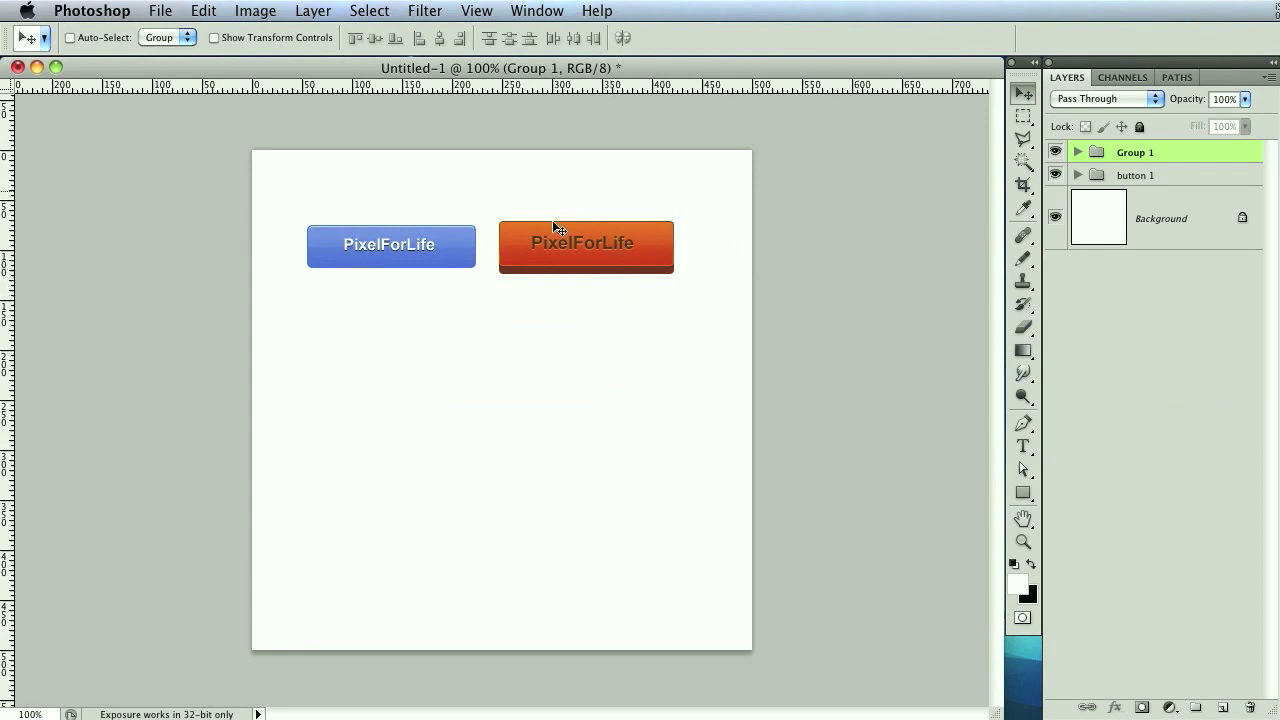
left_click_drag(557, 228, 549, 256)
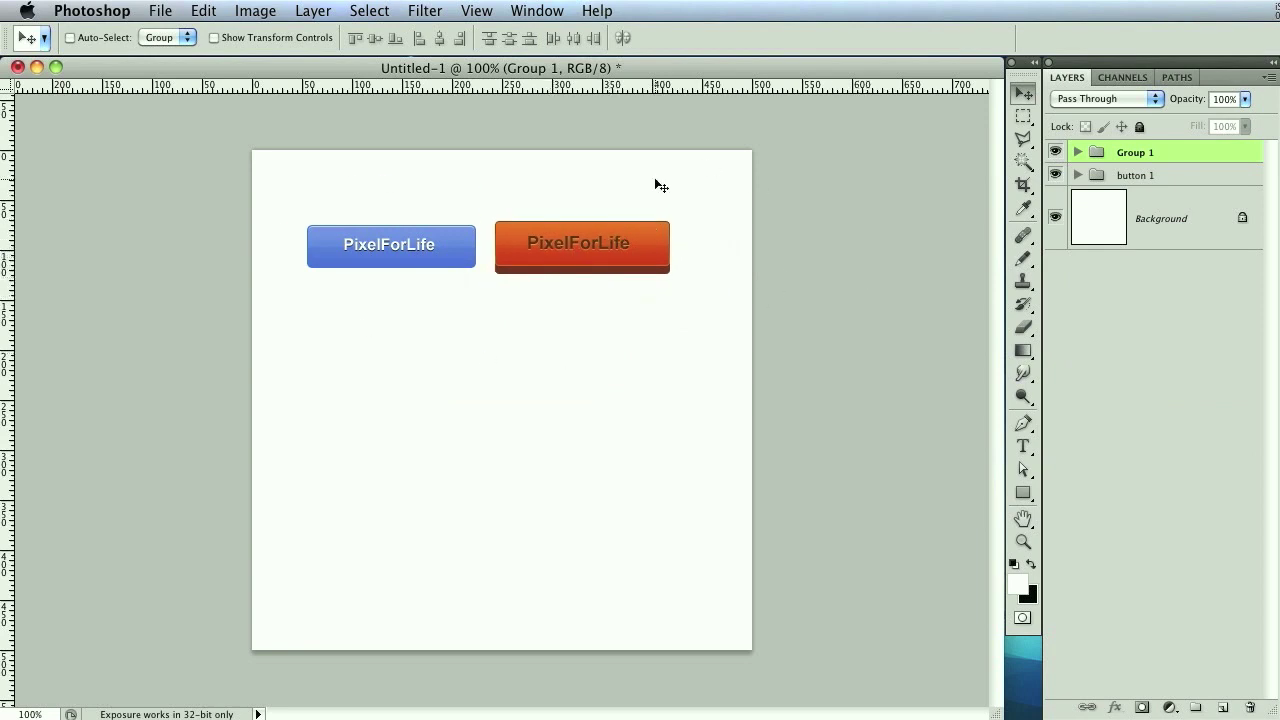